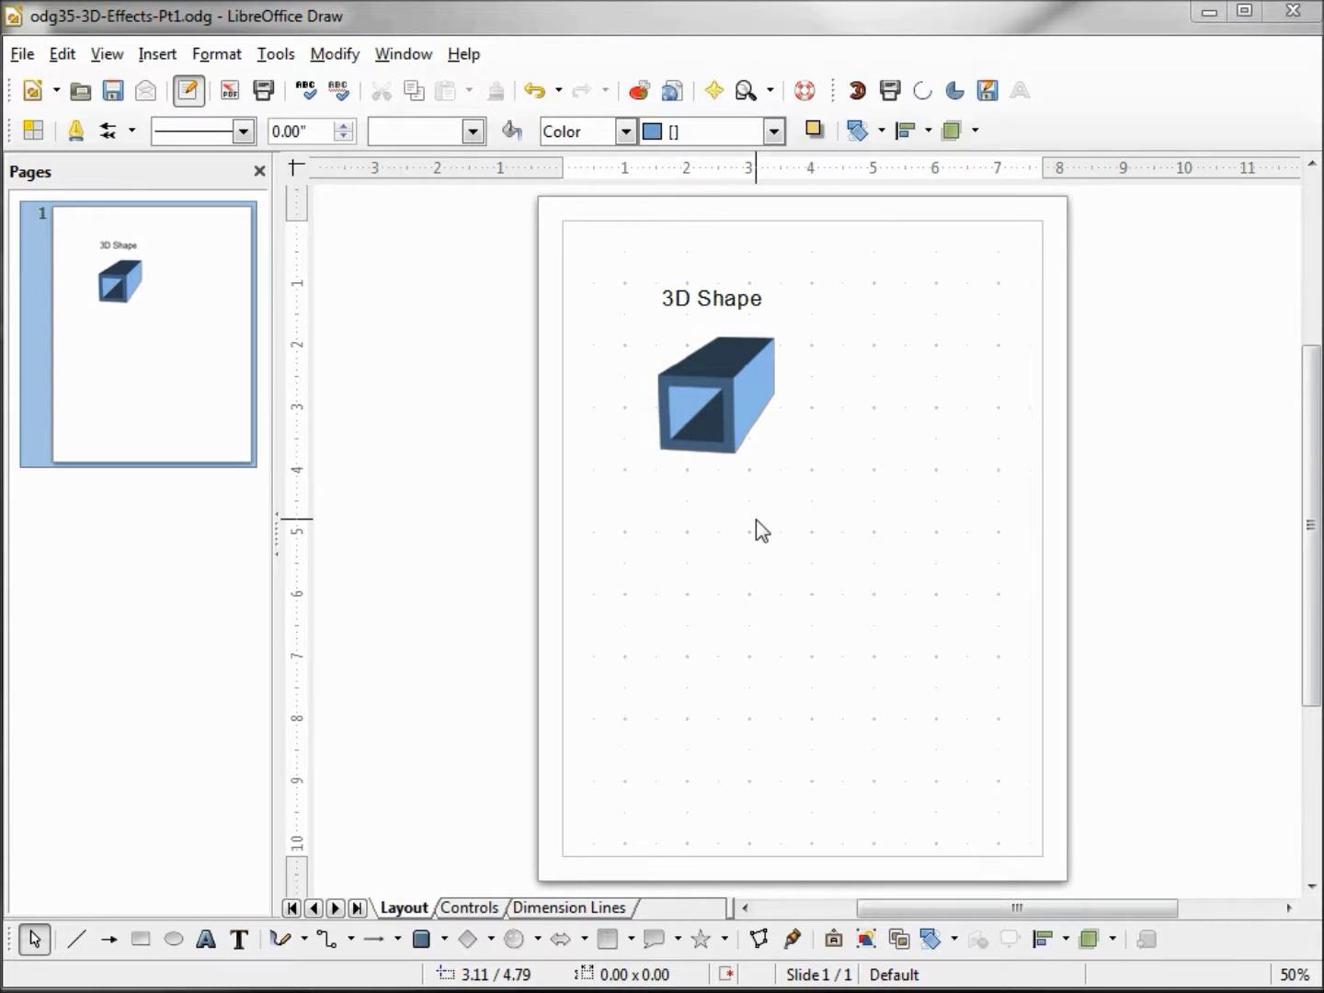
Select the 3D box and open the View menu's Toolbars list
{"action": "left_click", "coordinate": [728, 400]}
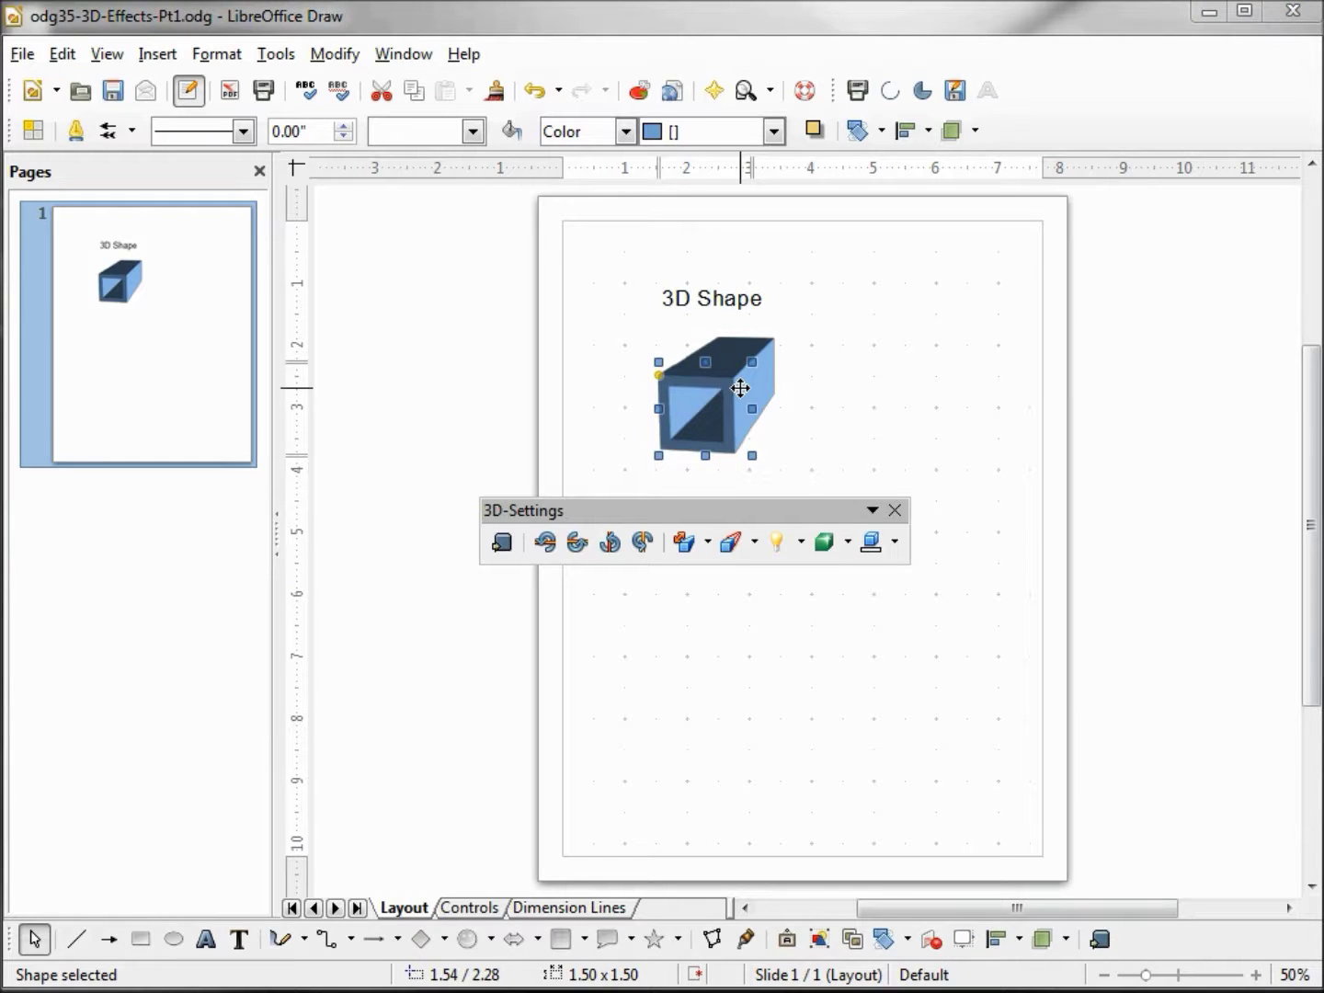
{"action": "left_click", "coordinate": [107, 55]}
{"action": "mouse_move", "coordinate": [165, 210]}
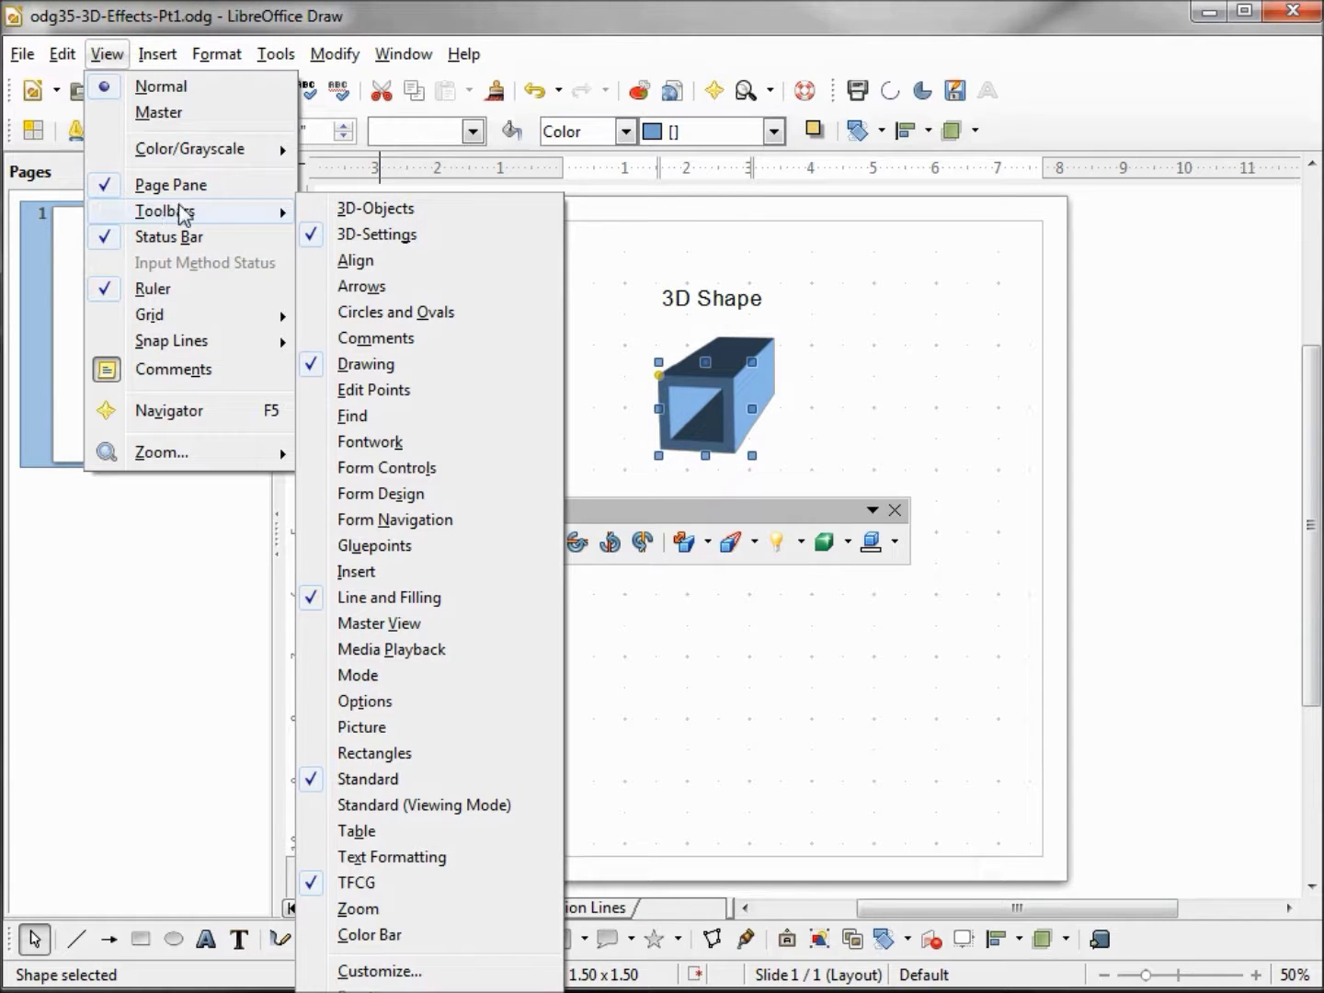
Add the Options > 3D Effects command to the TFCG toolbar as its first item
{"action": "left_click", "coordinate": [379, 971]}
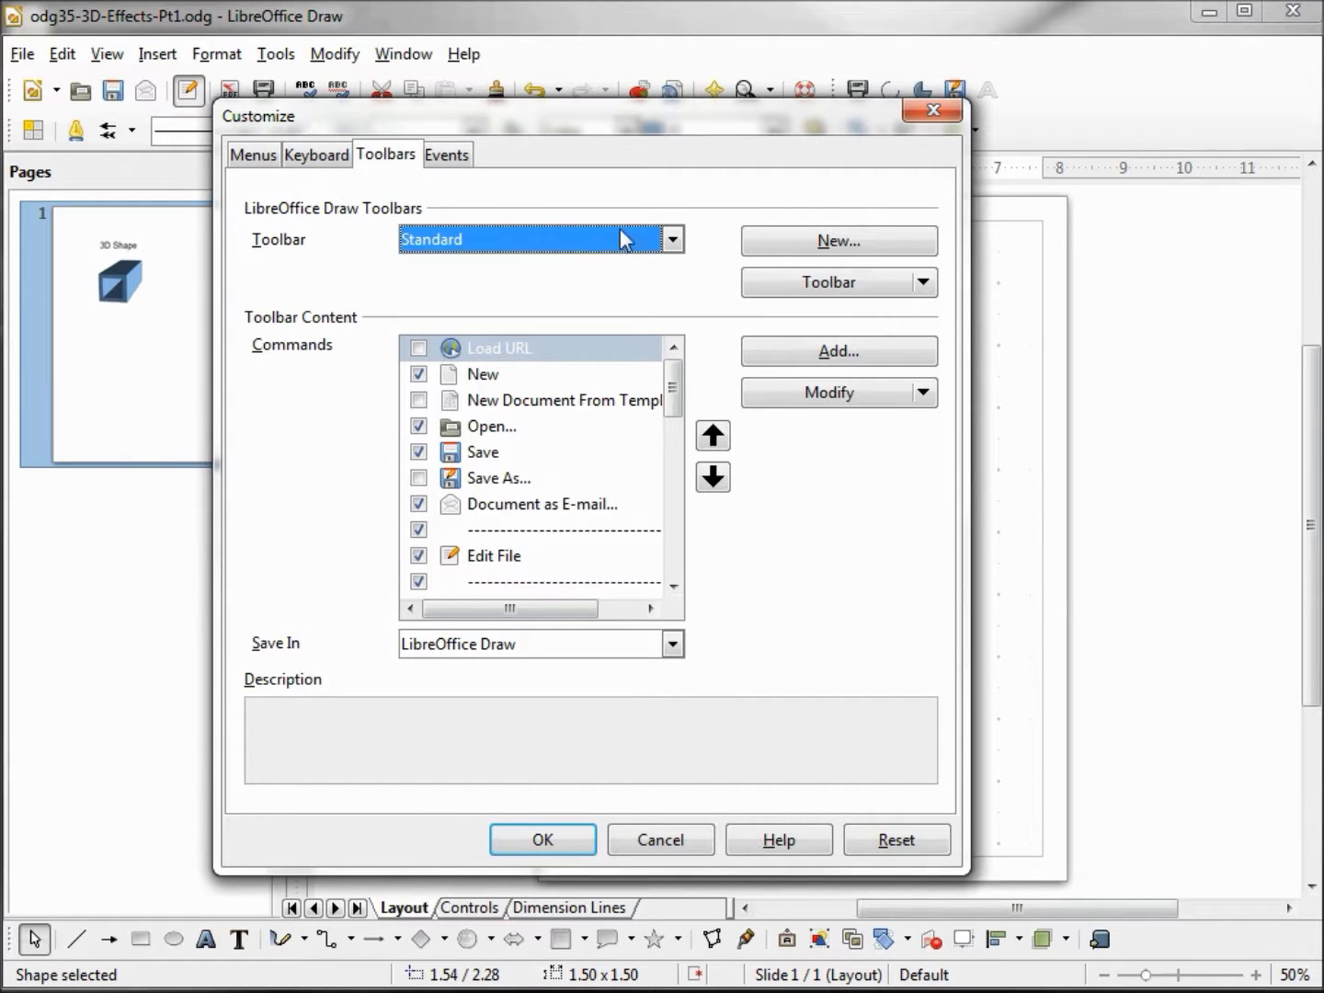
{"action": "left_click", "coordinate": [672, 241]}
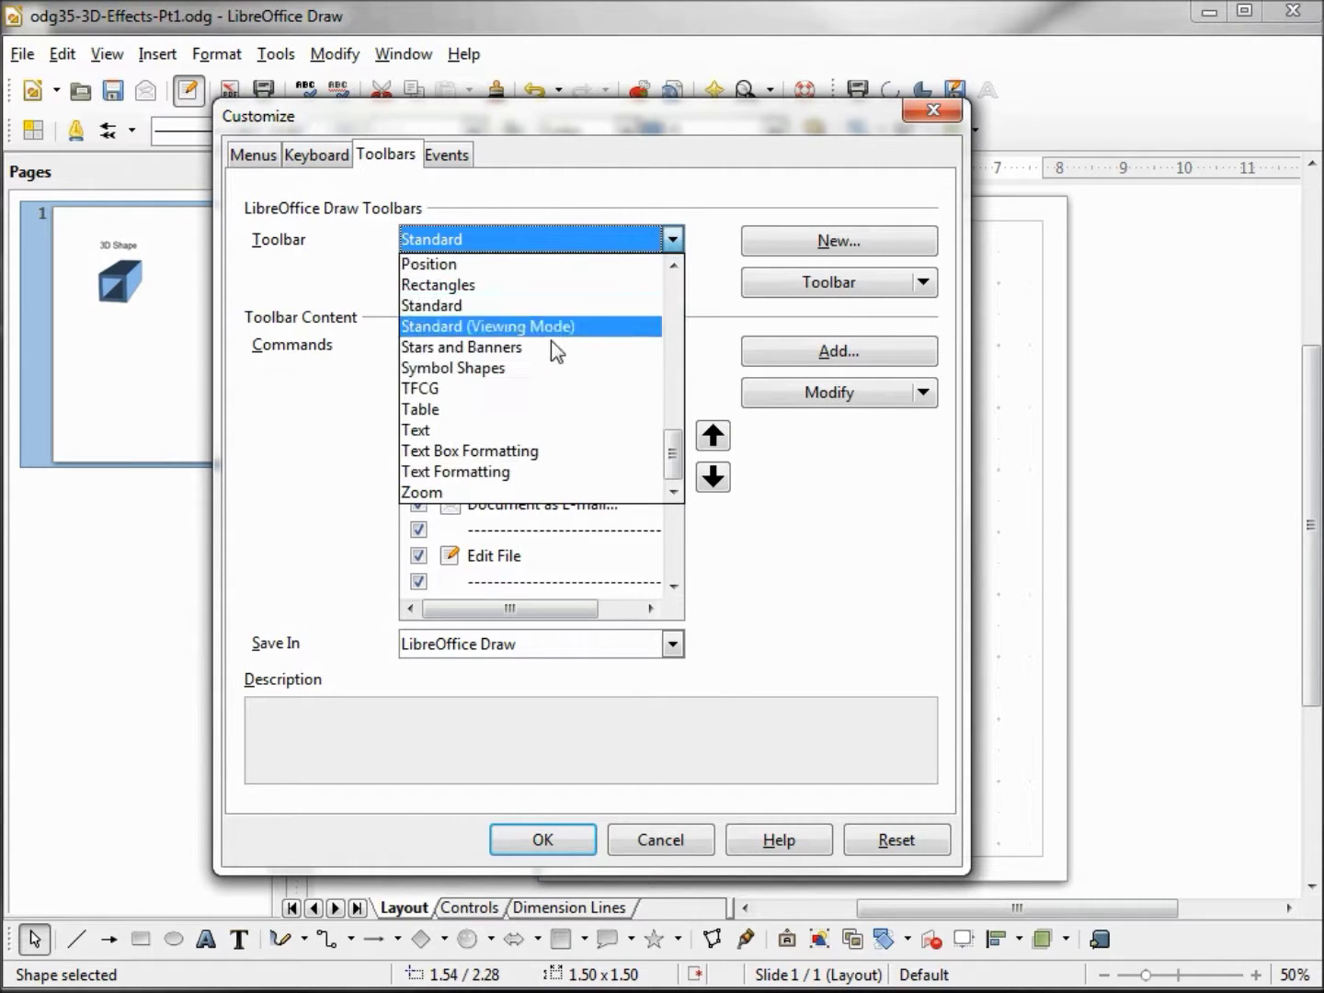
{"action": "left_click", "coordinate": [513, 389]}
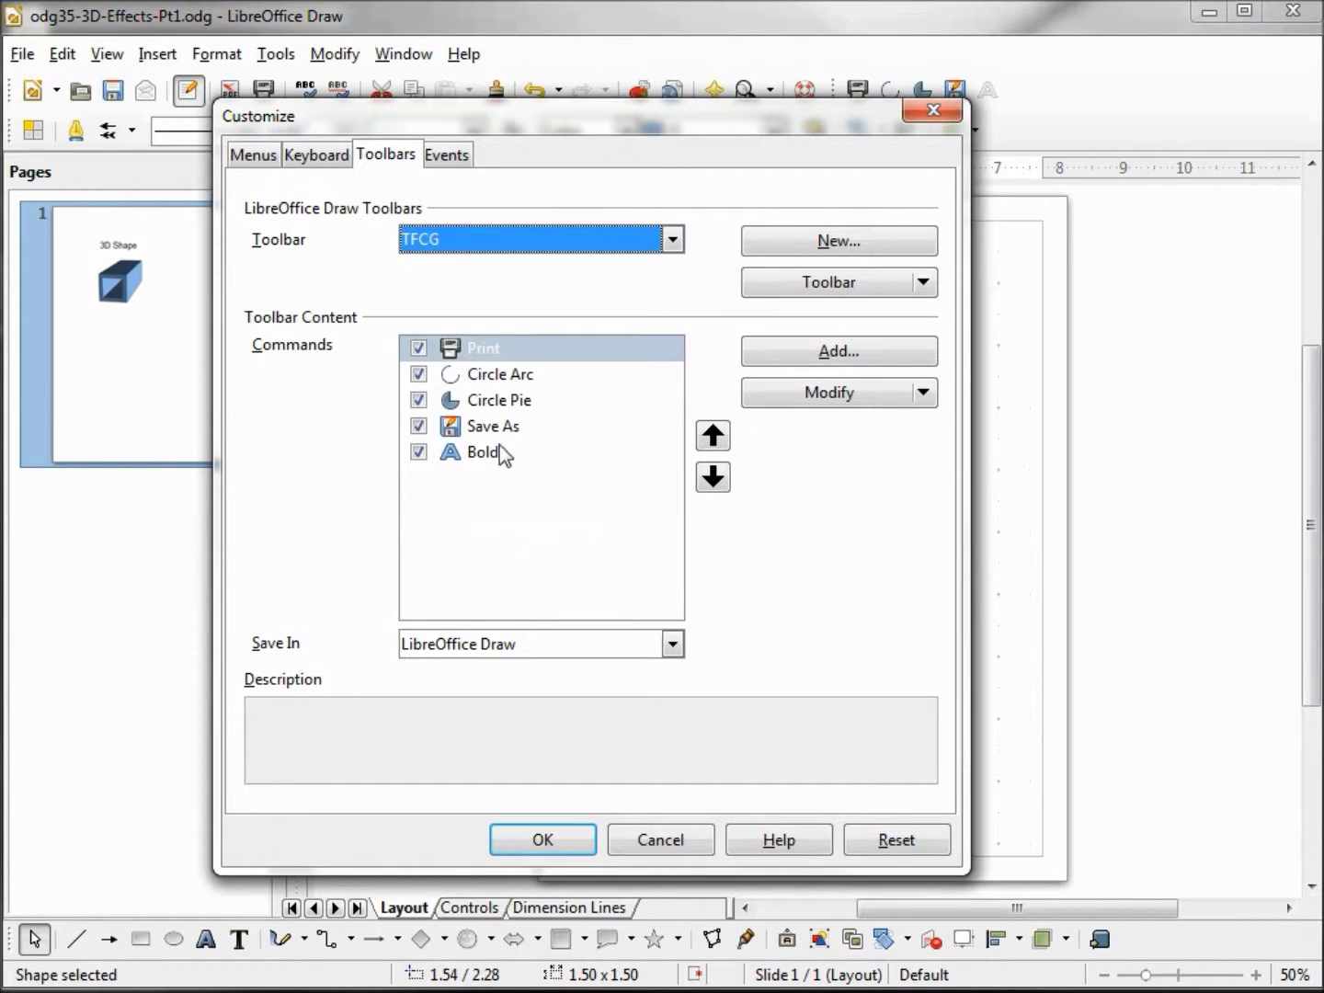
{"action": "left_click", "coordinate": [828, 359]}
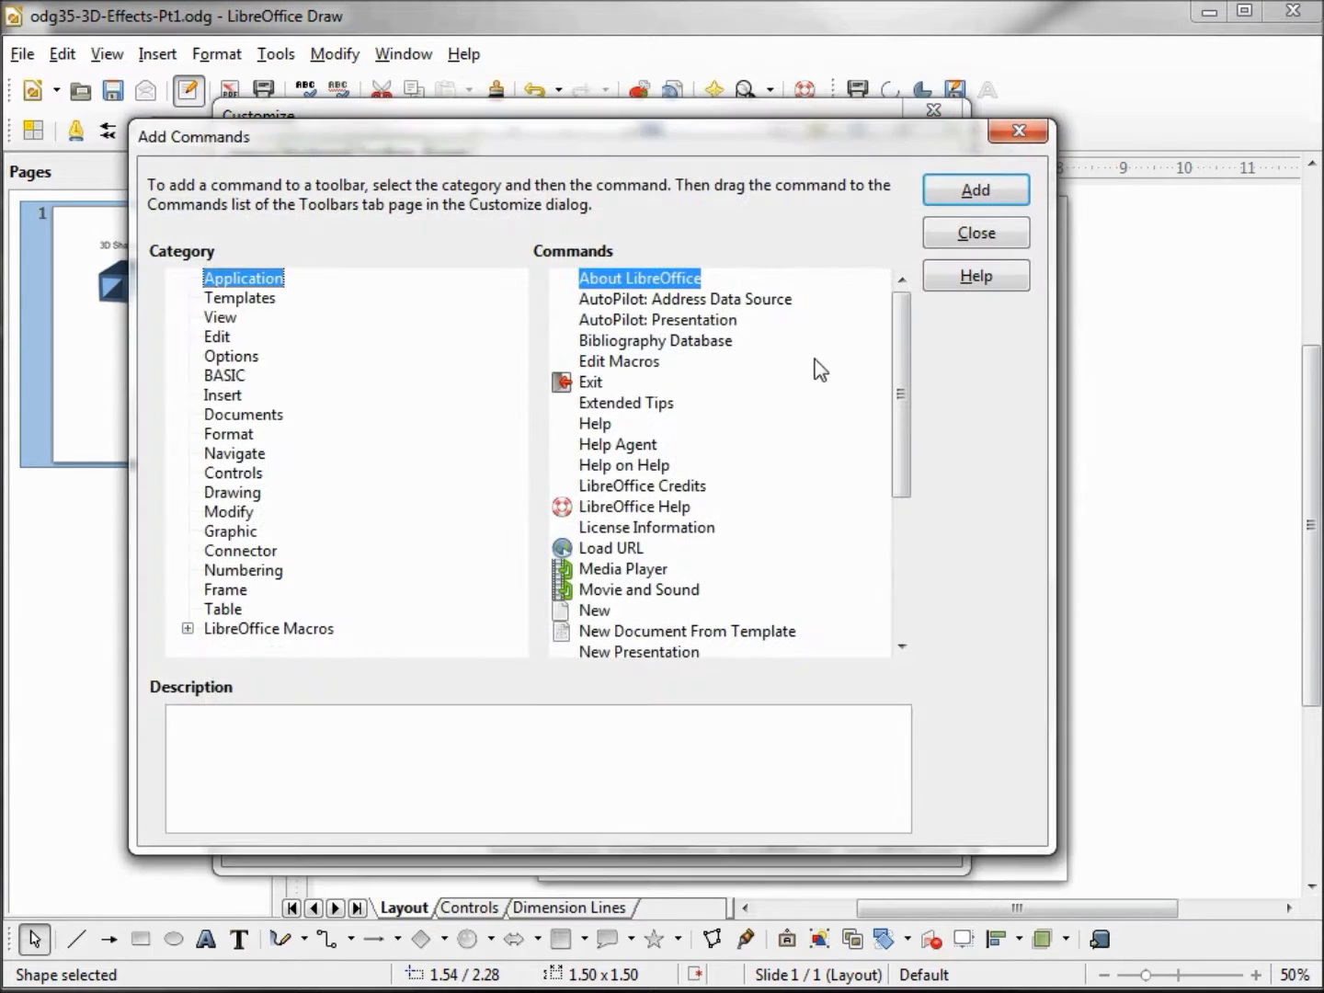
{"action": "left_click", "coordinate": [233, 359]}
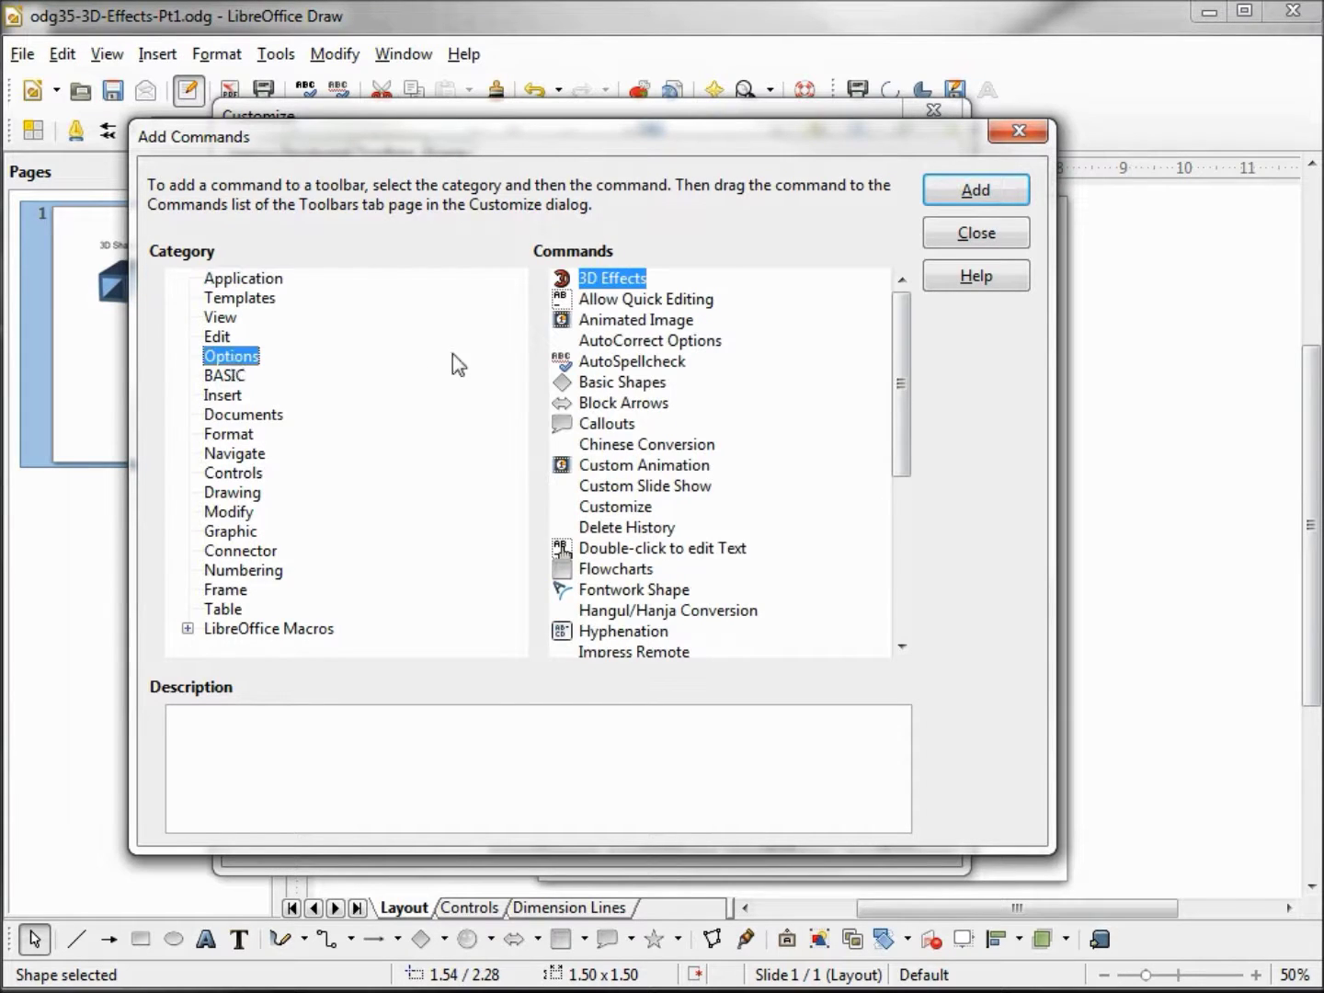
{"action": "left_click", "coordinate": [619, 280]}
{"action": "left_click", "coordinate": [975, 191]}
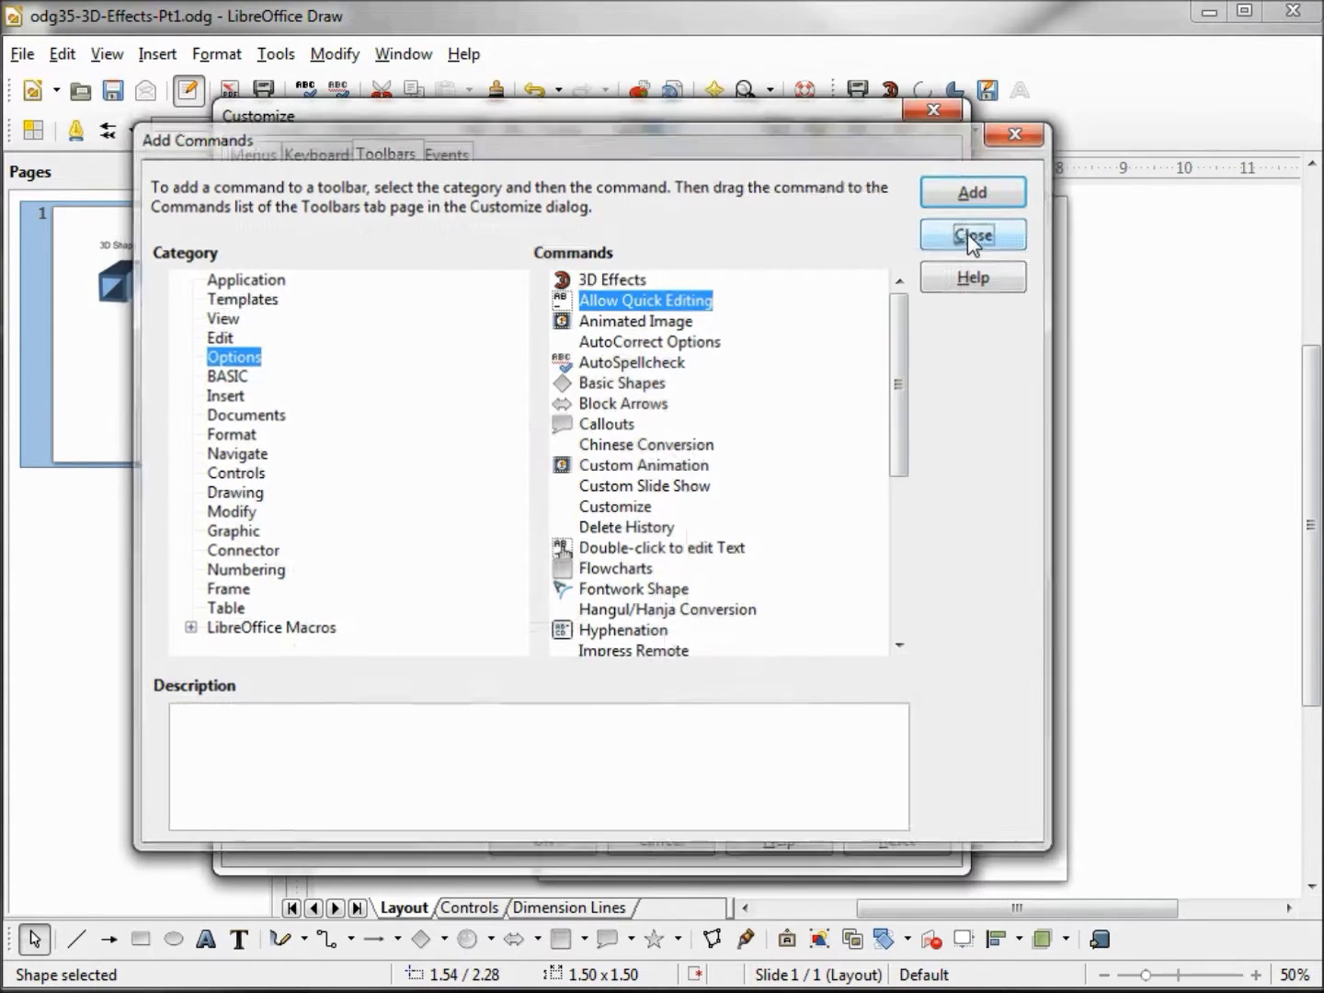
{"action": "left_click", "coordinate": [968, 234]}
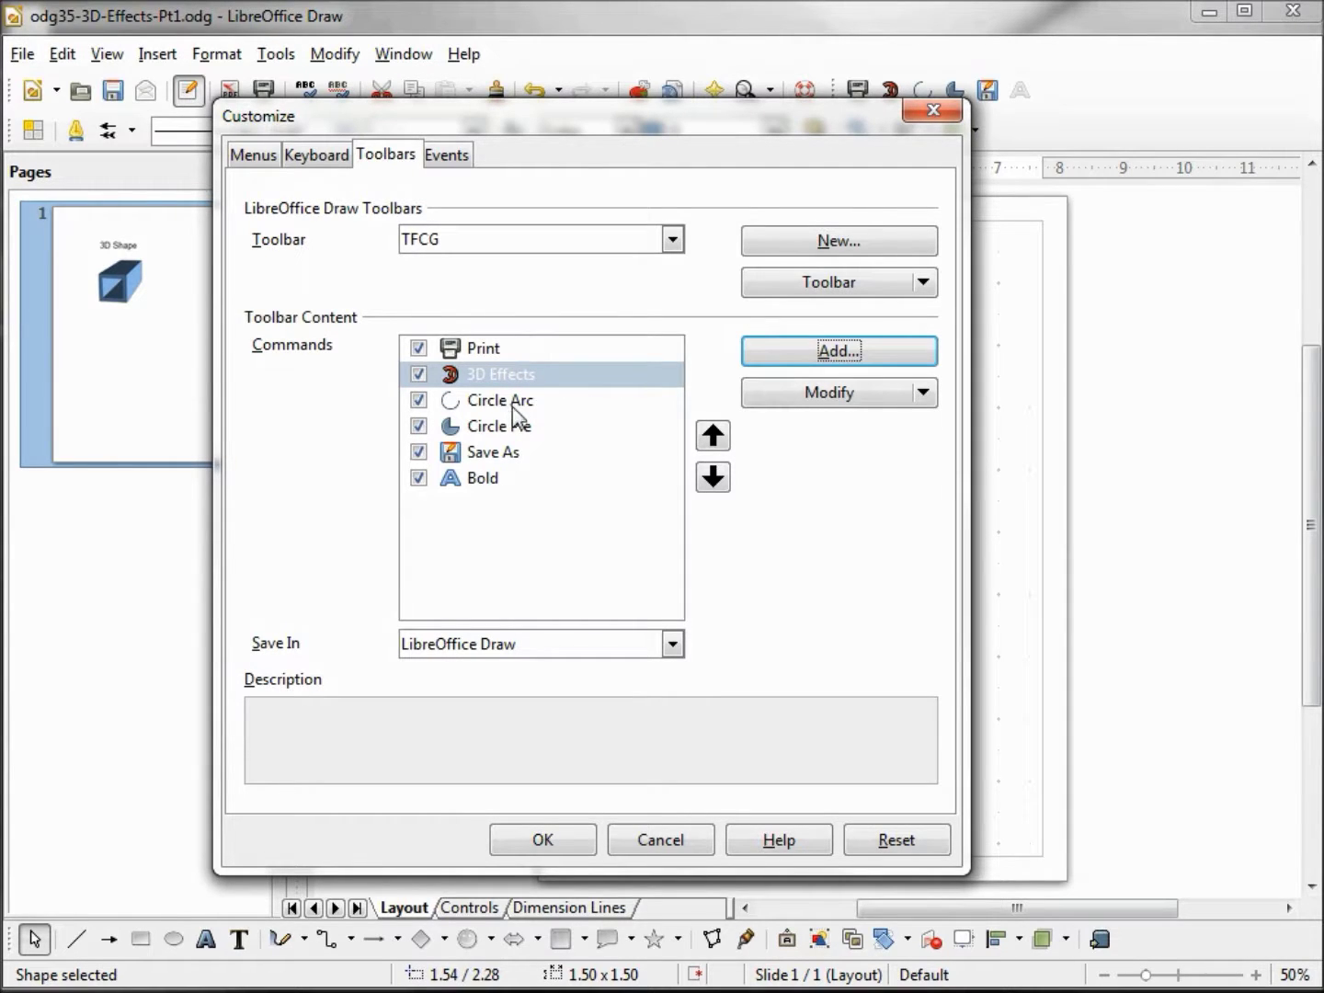
{"action": "left_click", "coordinate": [714, 439]}
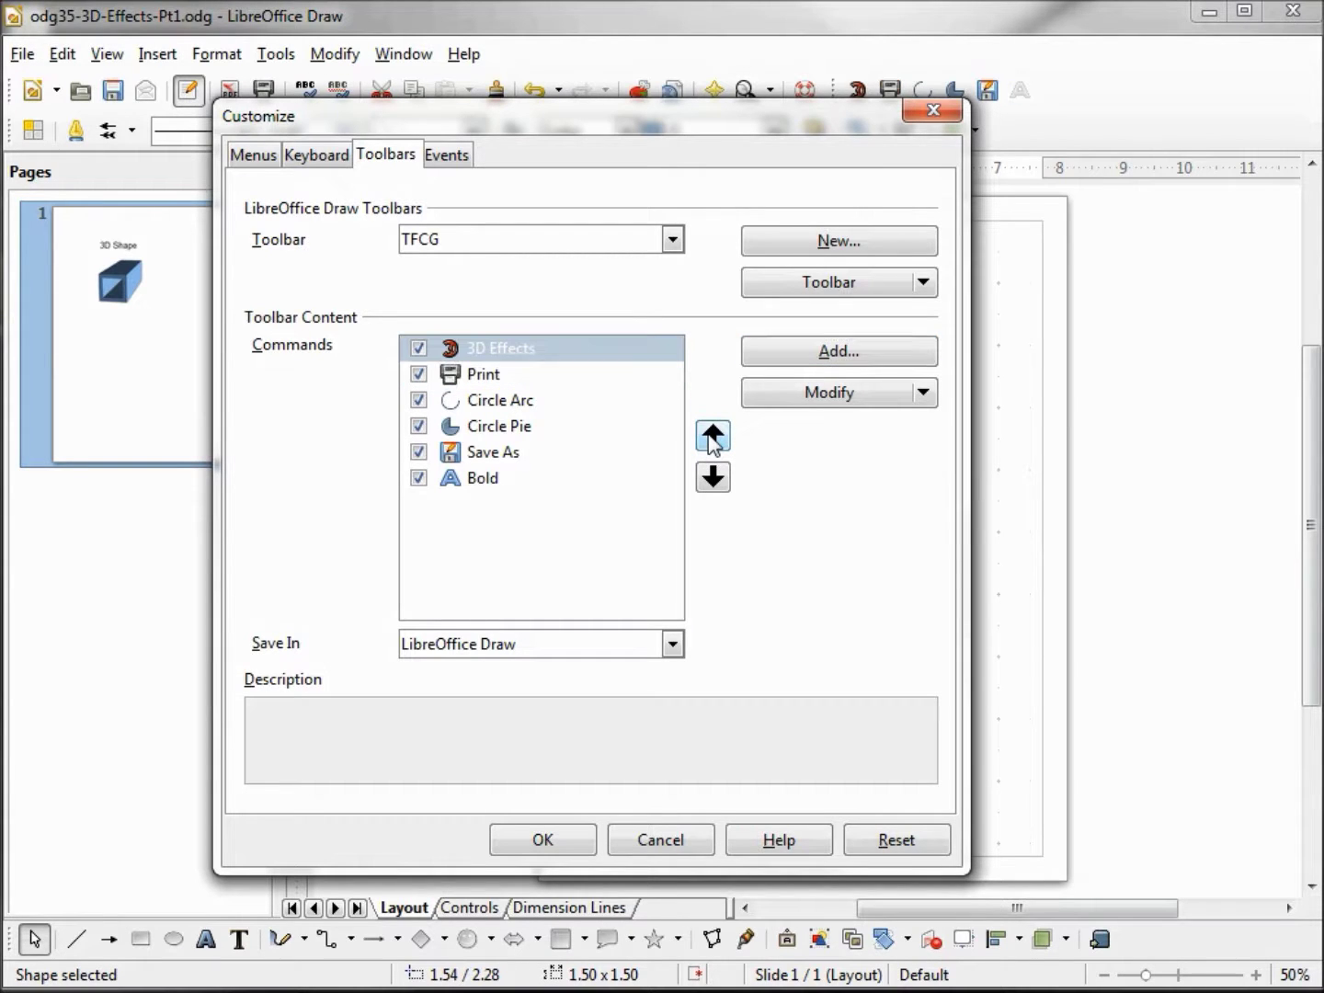
{"action": "left_click", "coordinate": [555, 849]}
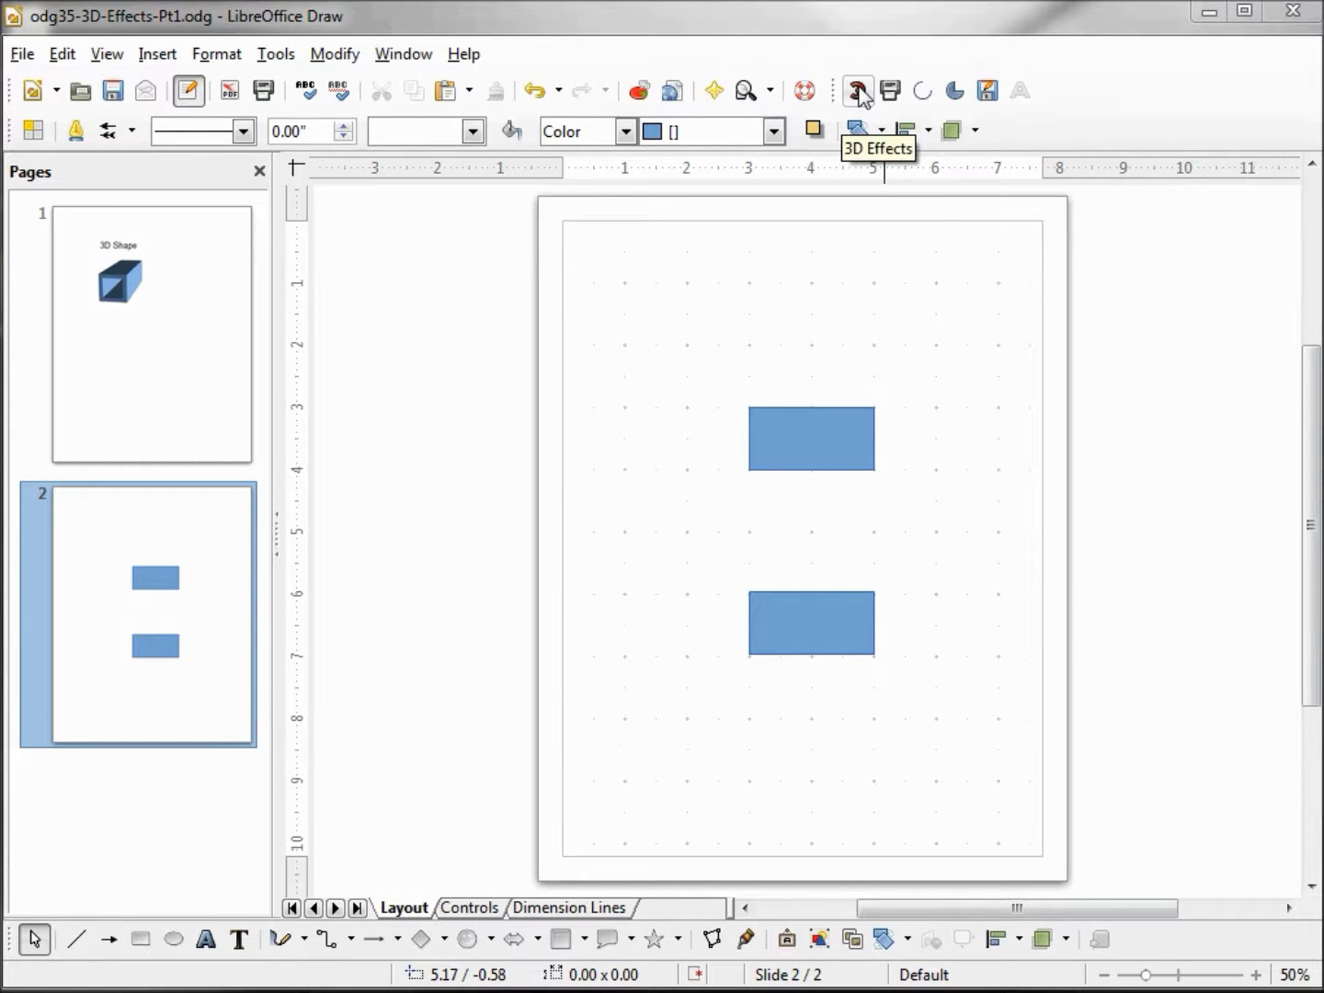
Open 3D Effects, move it aside, and browse Shading, Illumination, Textures and Material, ending on Geometry
{"action": "left_click", "coordinate": [860, 92]}
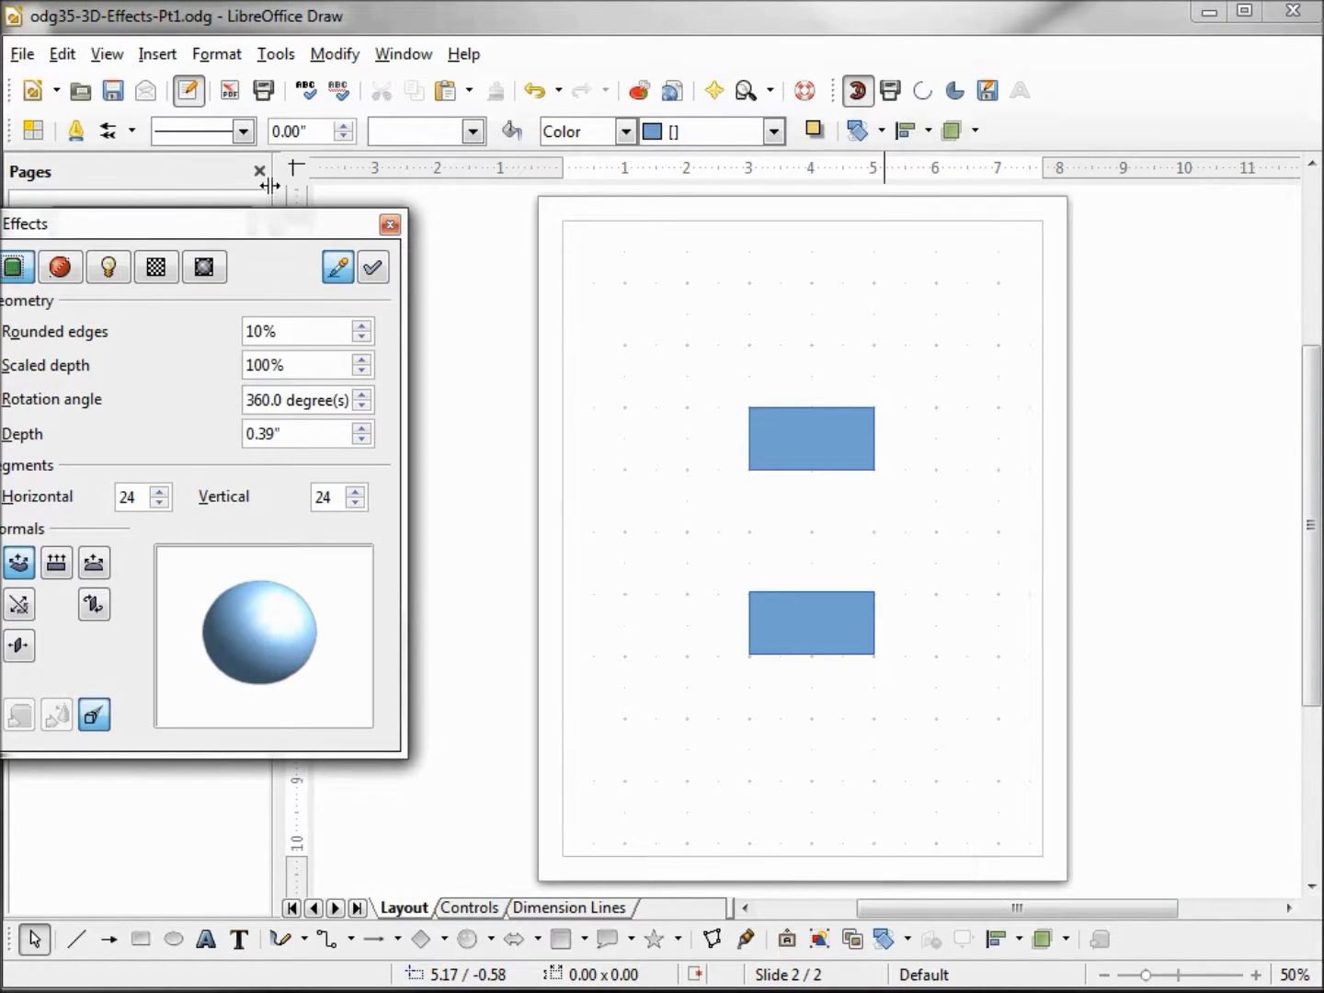
{"action": "left_click_drag", "start_coordinate": [245, 227], "coordinate": [409, 192]}
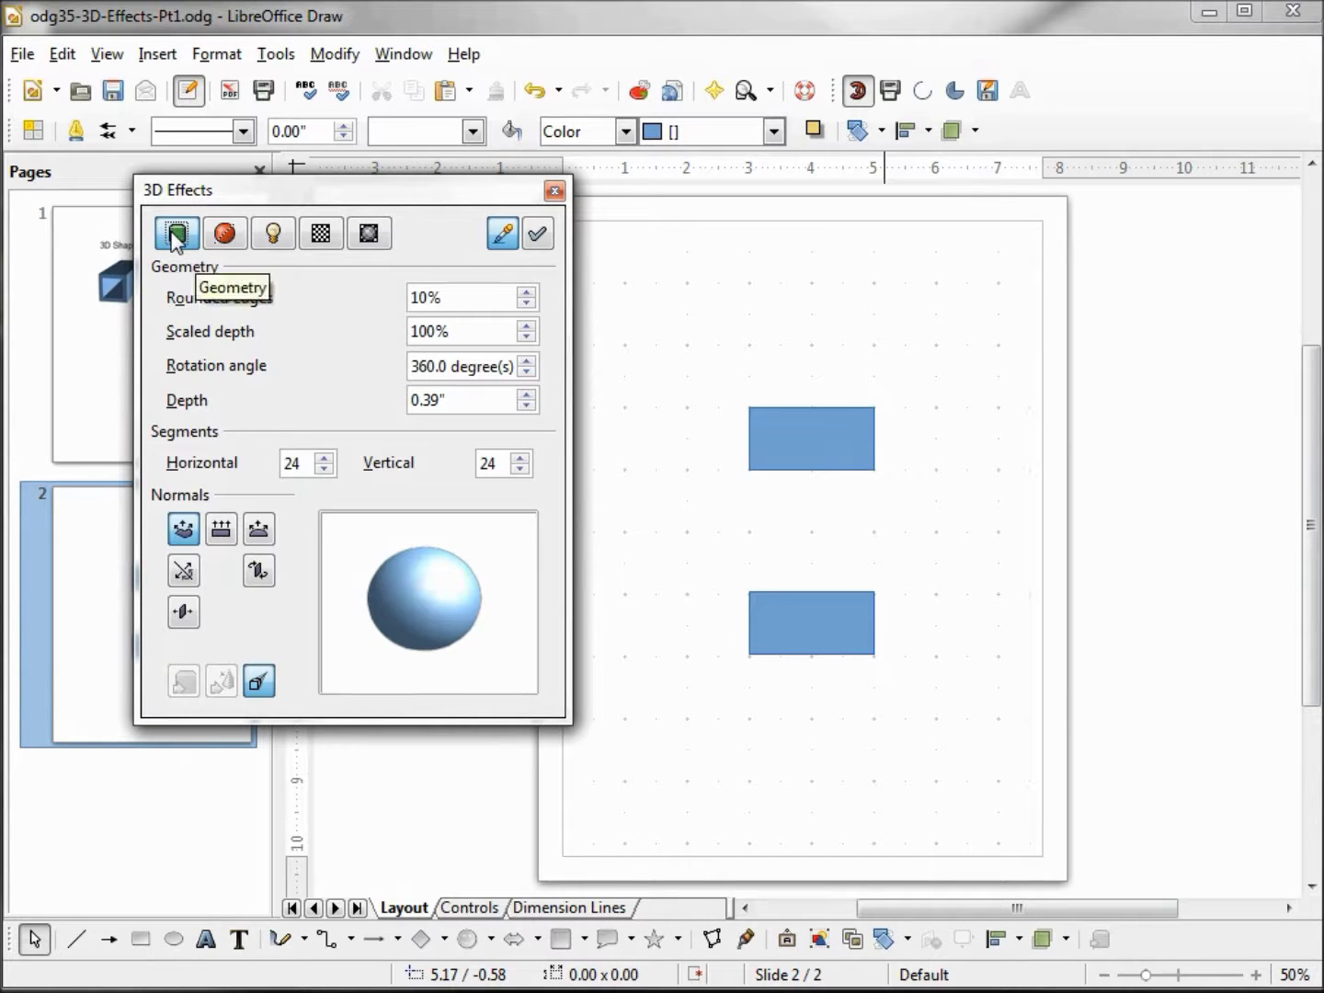
{"action": "left_click", "coordinate": [223, 233]}
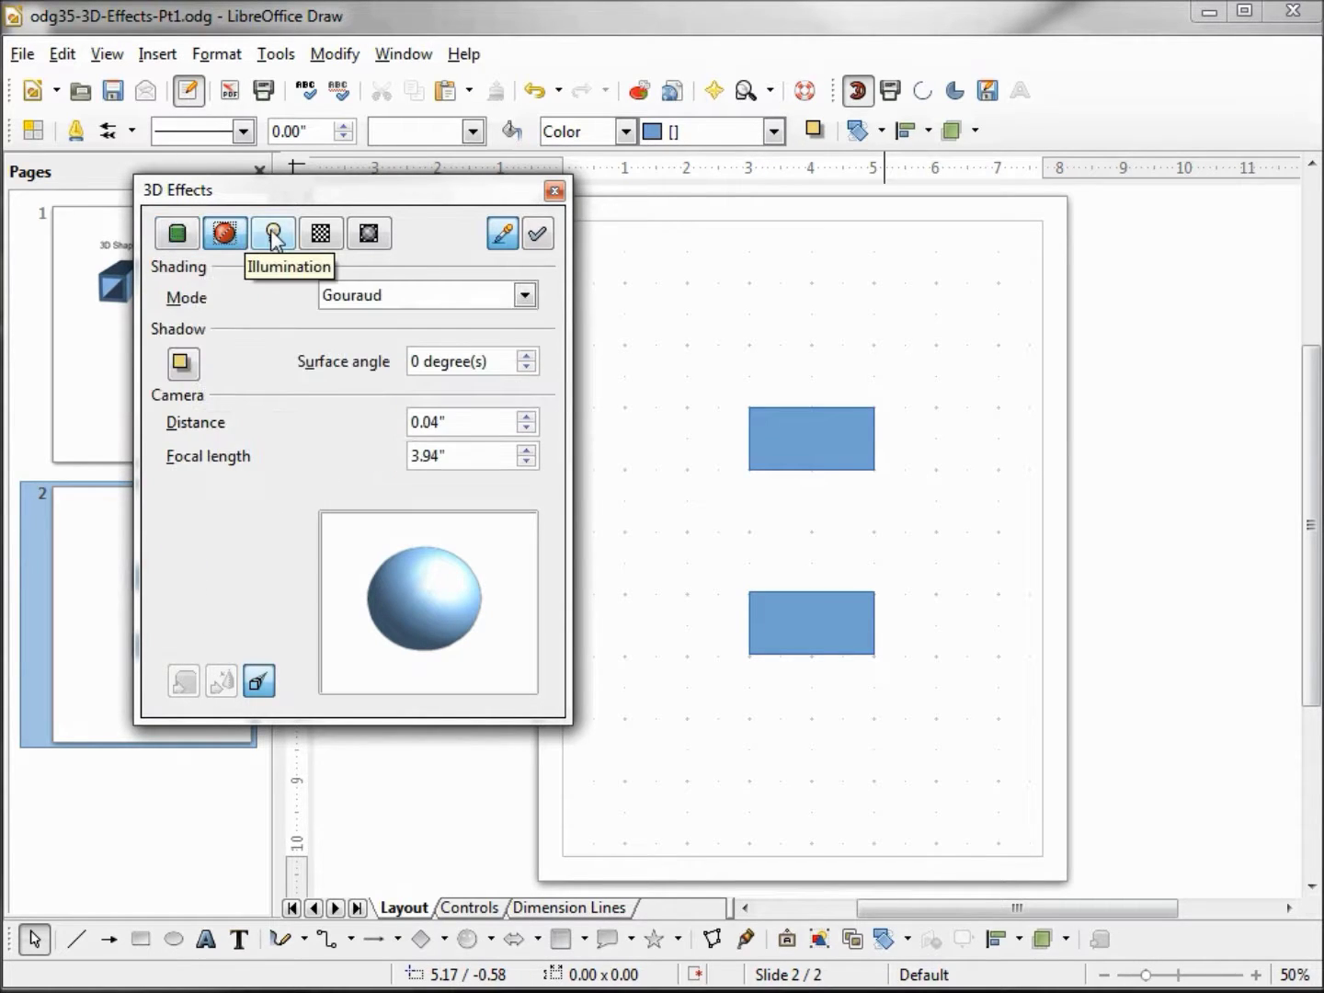
{"action": "left_click", "coordinate": [273, 237]}
{"action": "left_click", "coordinate": [324, 235]}
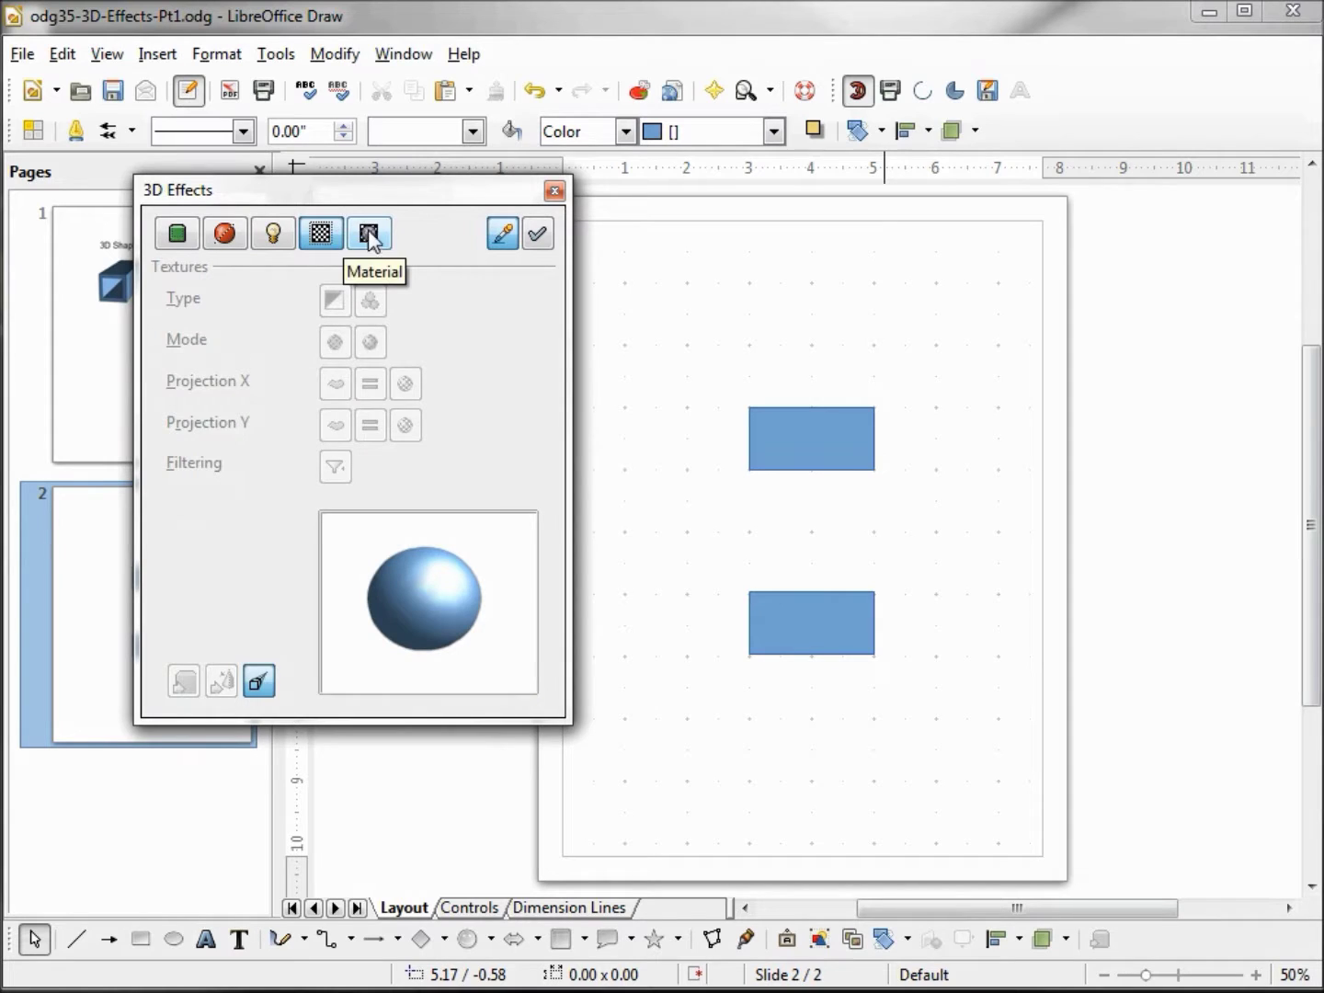
{"action": "left_click", "coordinate": [368, 236]}
{"action": "left_click", "coordinate": [177, 236]}
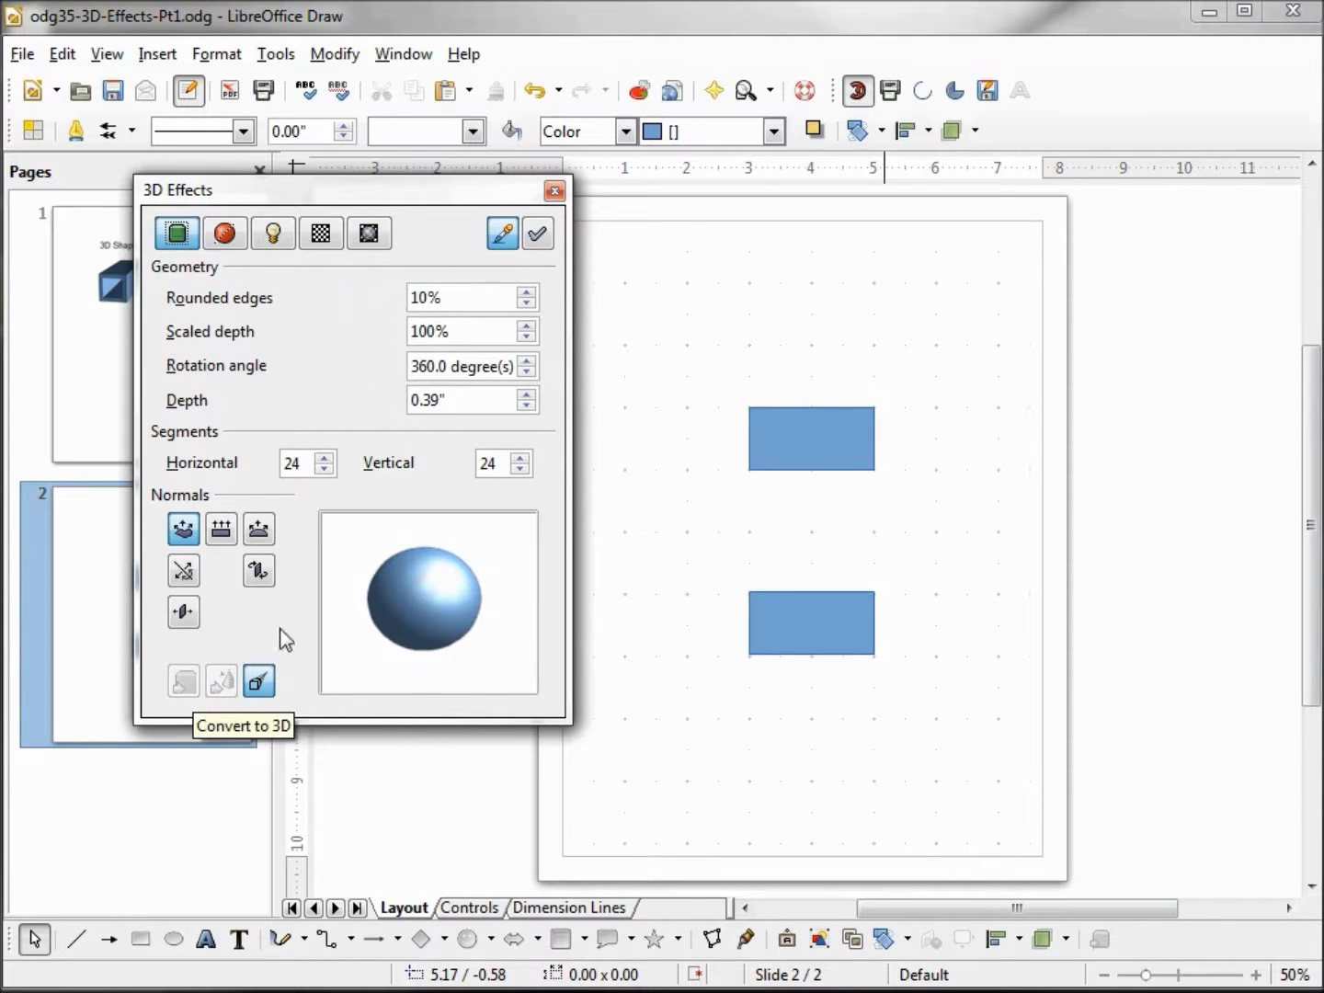
{"action": "left_click", "coordinate": [840, 441]}
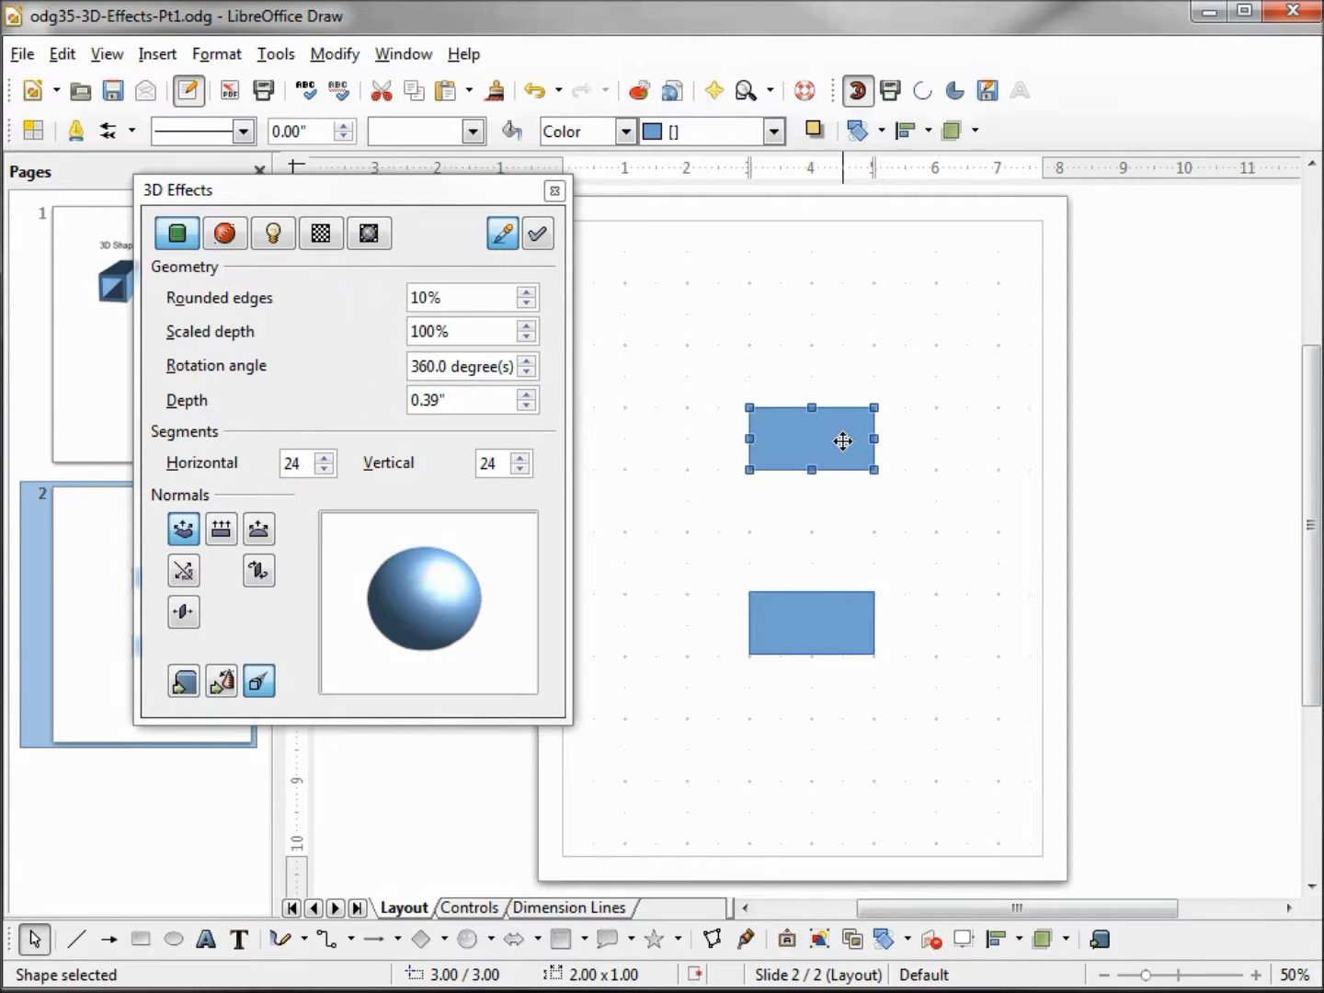
Convert the upper blue rectangle into an extruded 3D slab
{"action": "left_click", "coordinate": [181, 684]}
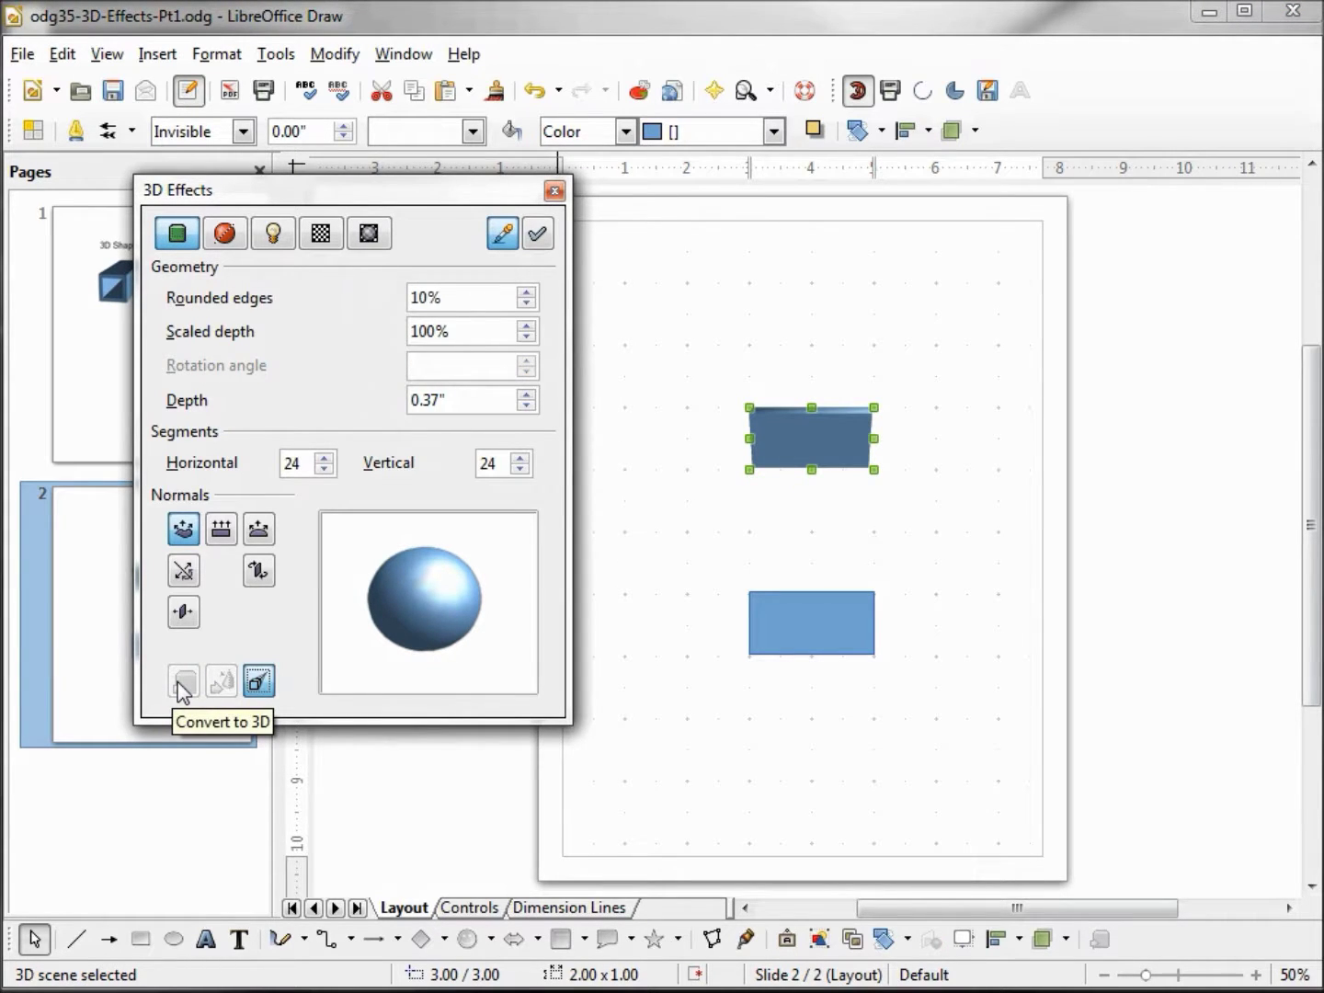
{"action": "left_click", "coordinate": [328, 57]}
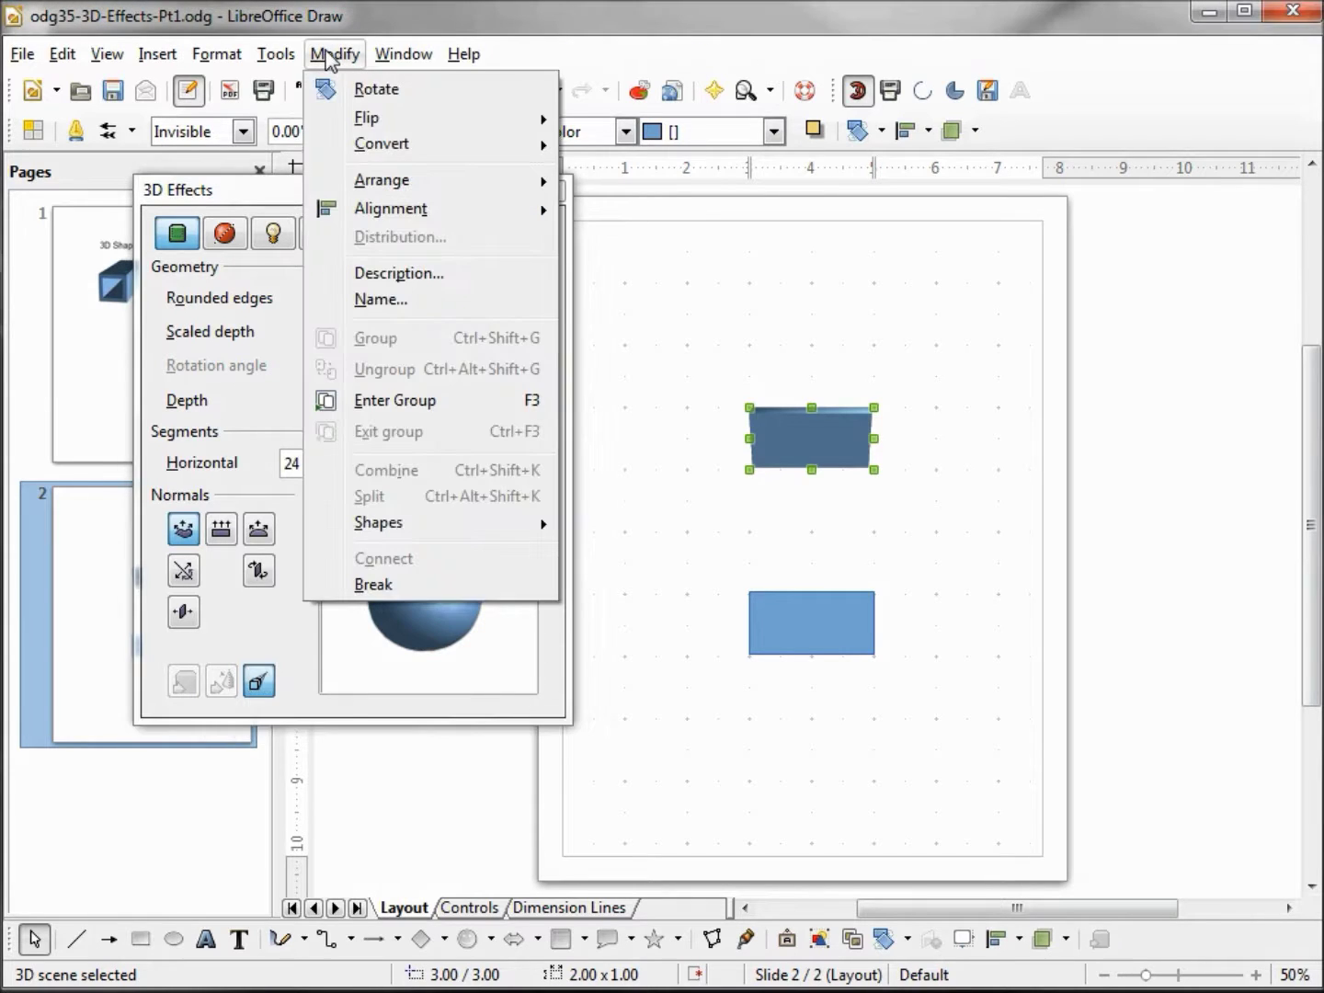
{"action": "mouse_move", "coordinate": [382, 145]}
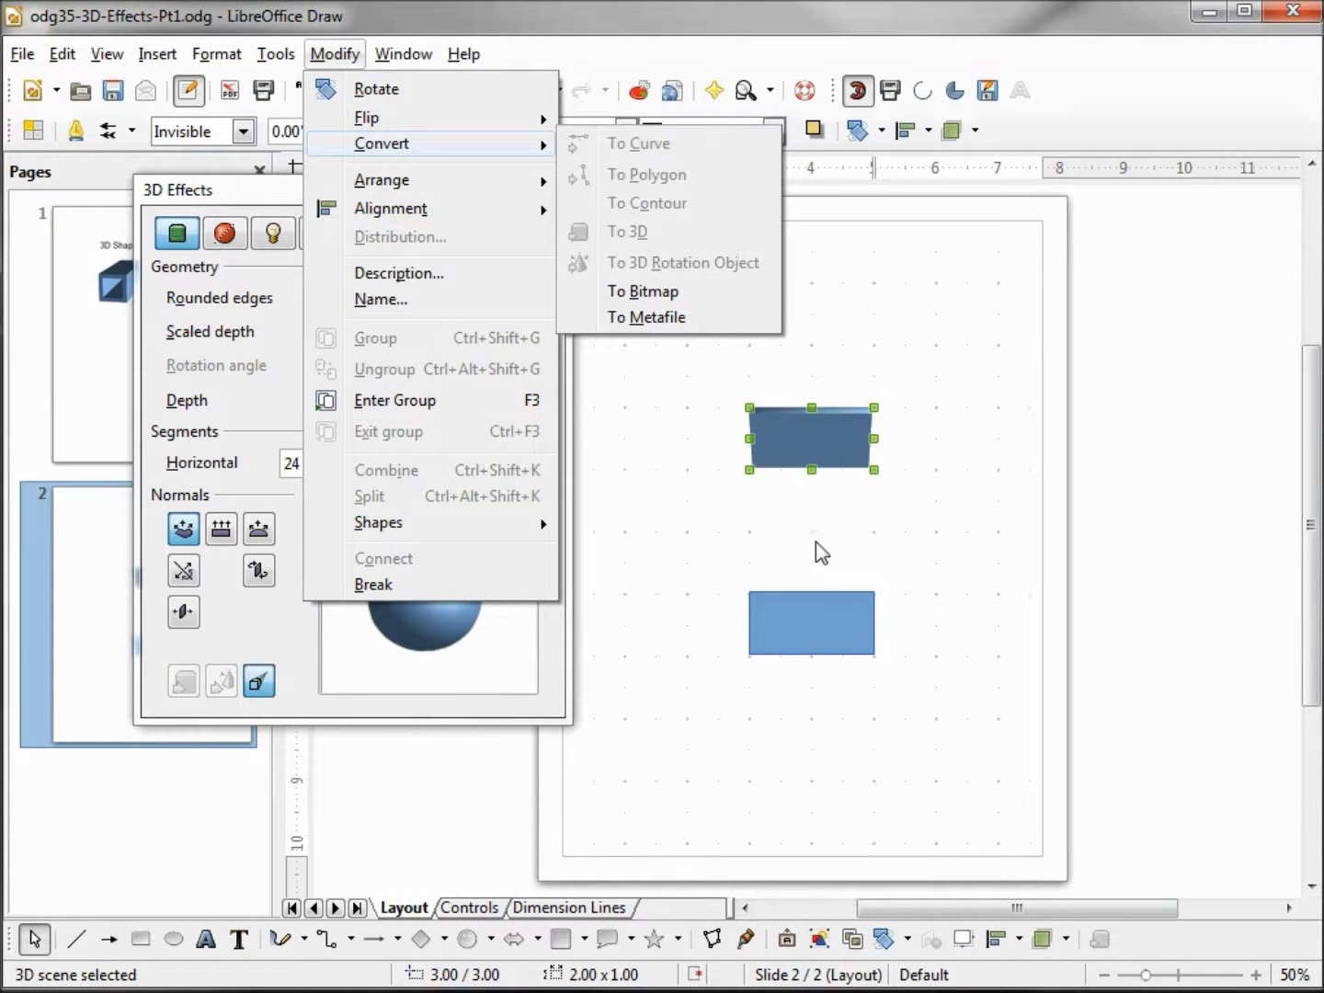
{"action": "left_click", "coordinate": [834, 623]}
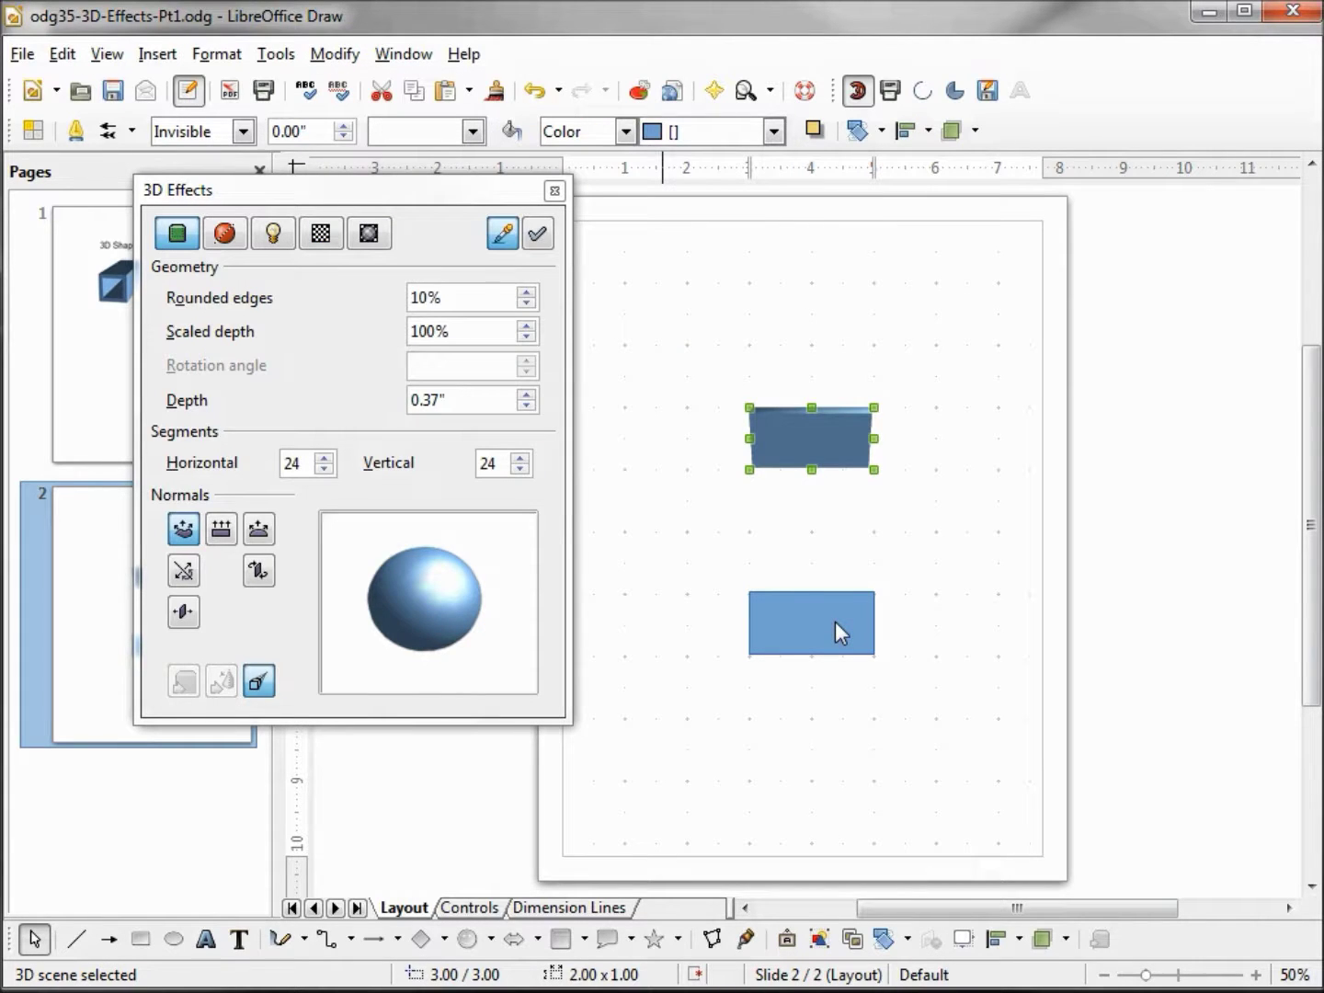
Convert the lower blue rectangle into a lathe object disc
{"action": "left_click", "coordinate": [835, 623]}
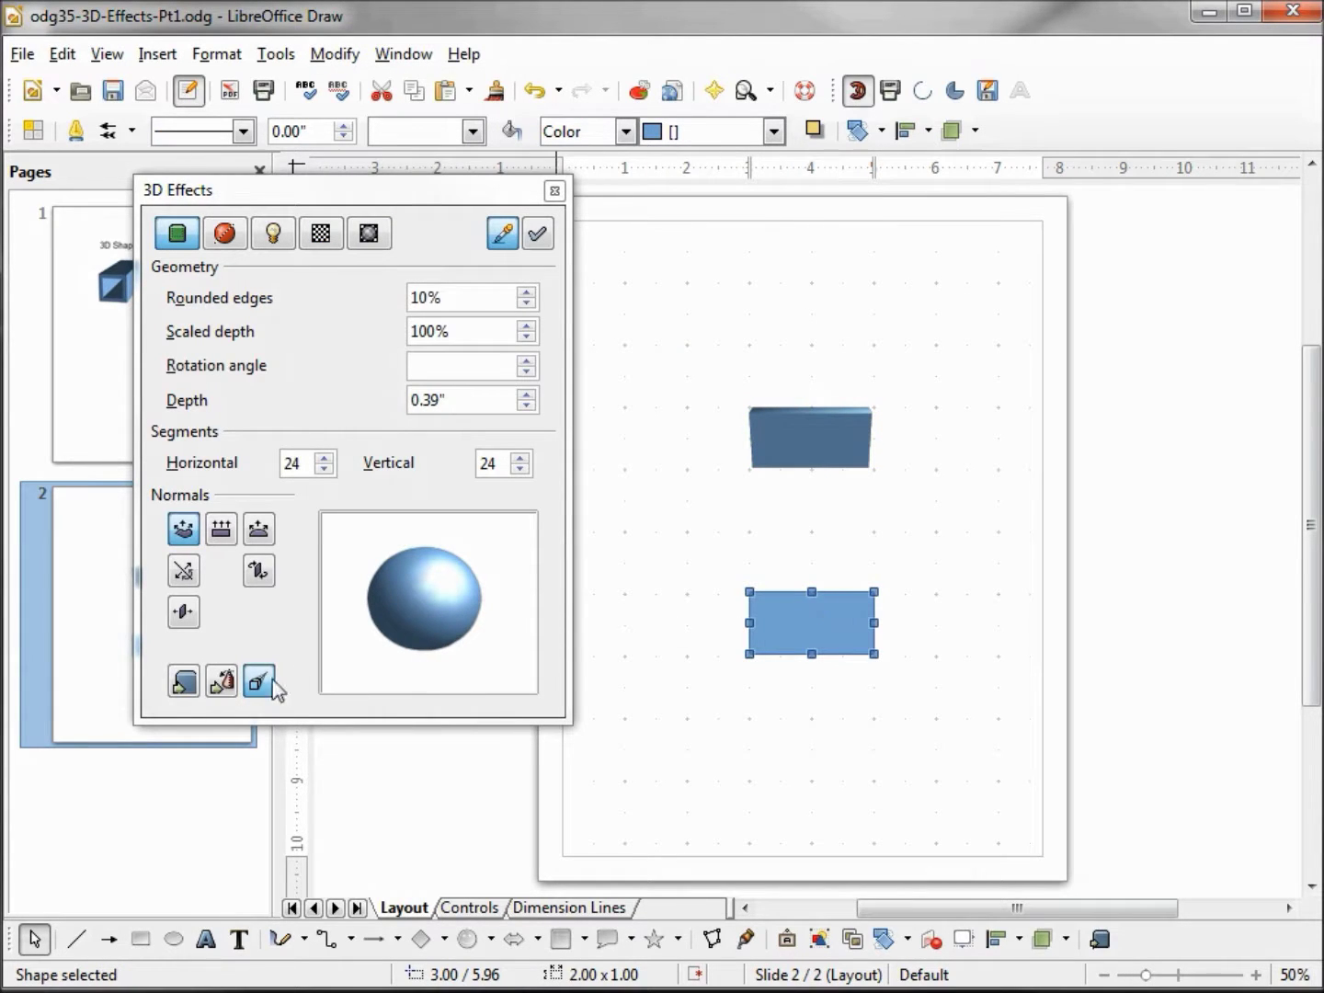
{"action": "left_click", "coordinate": [221, 683]}
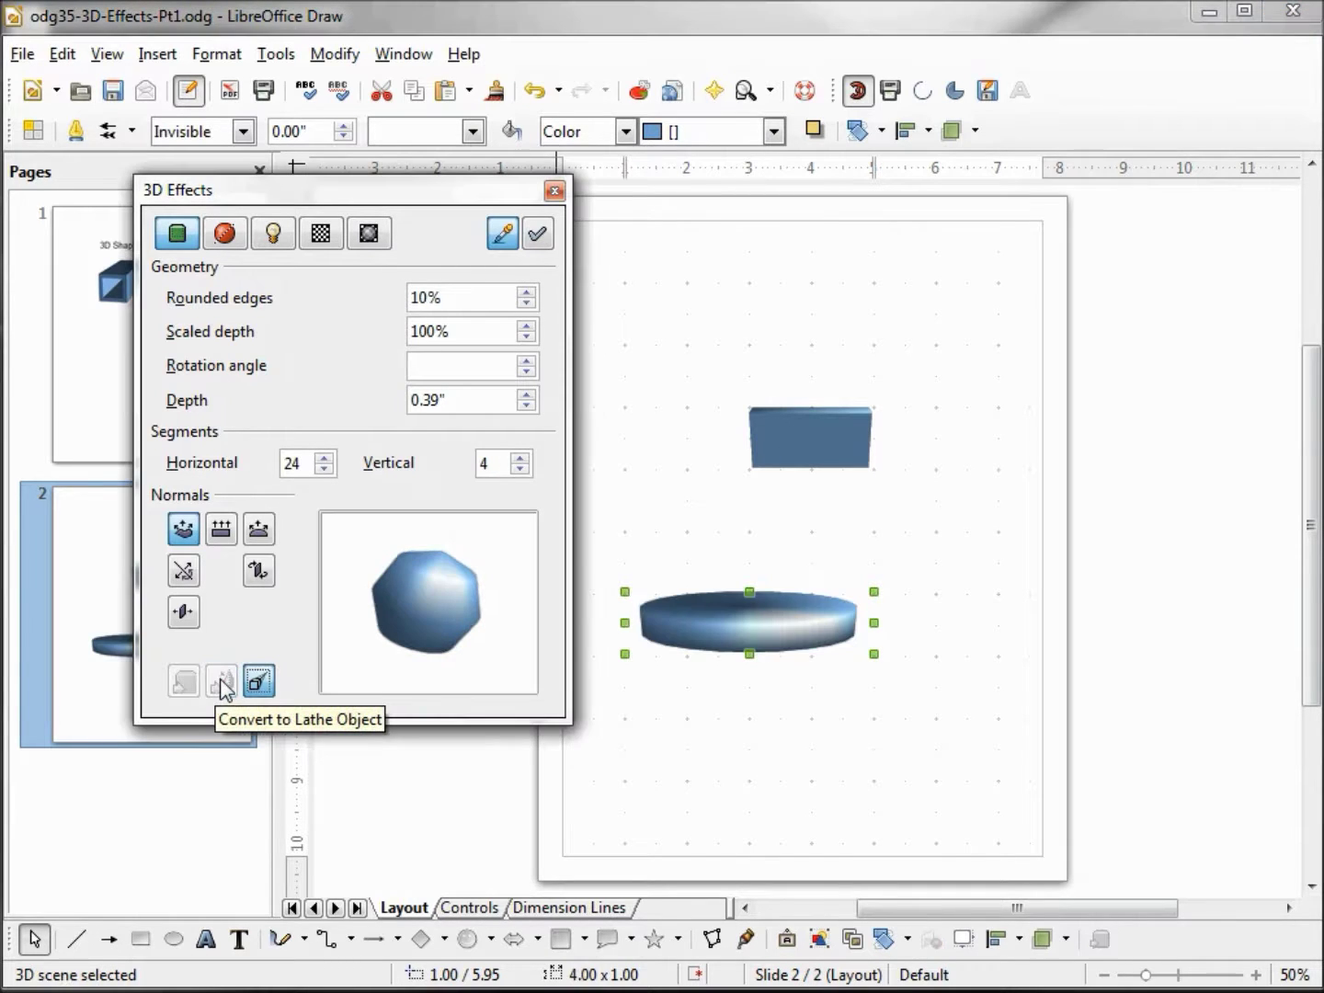
{"action": "left_click", "coordinate": [331, 55]}
{"action": "mouse_move", "coordinate": [382, 143]}
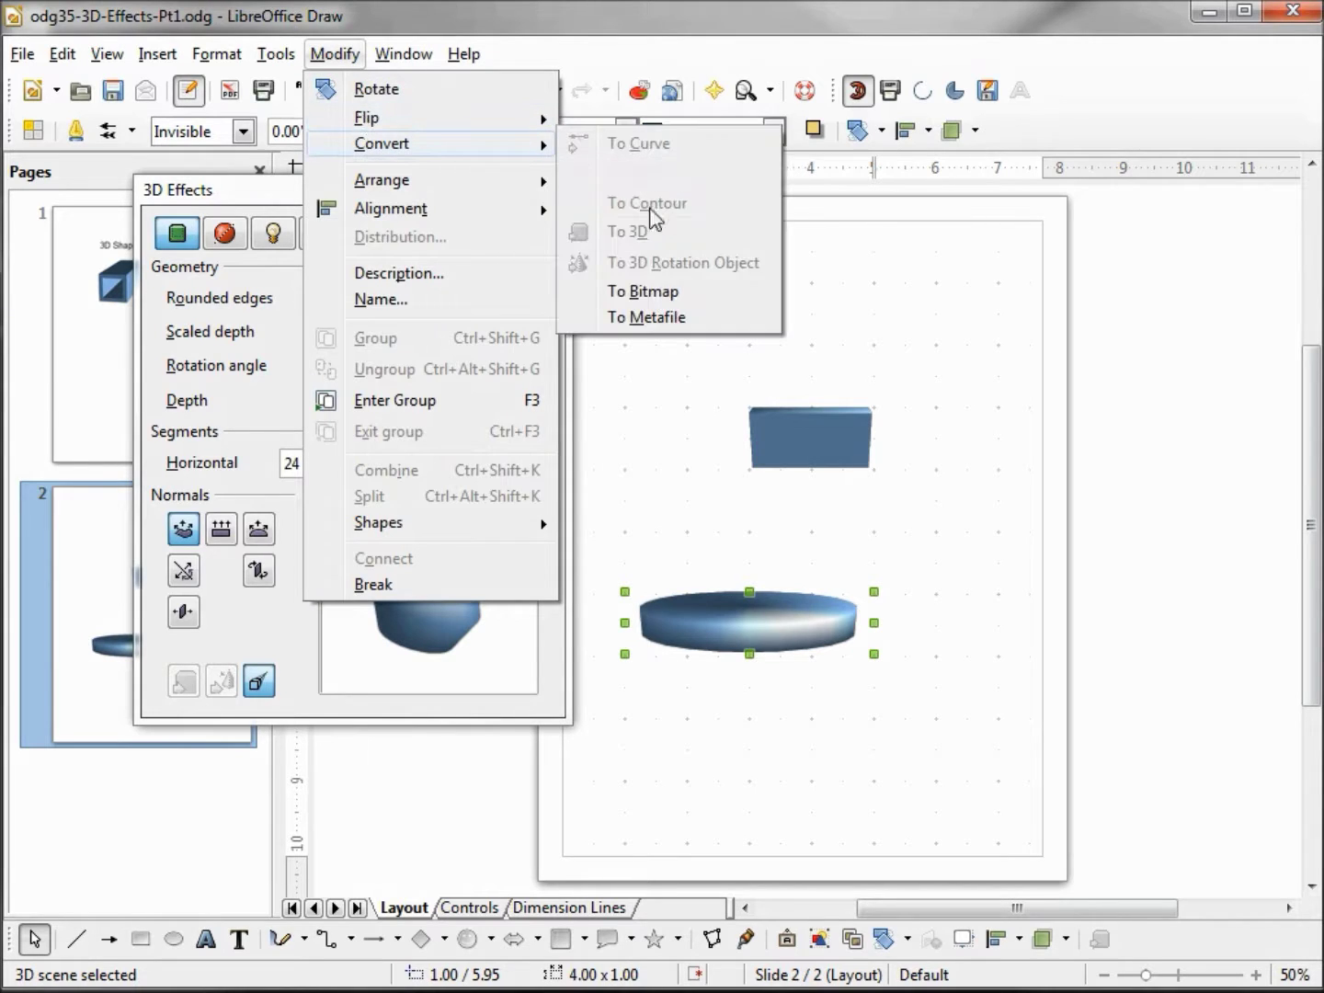
{"action": "left_click", "coordinate": [585, 650]}
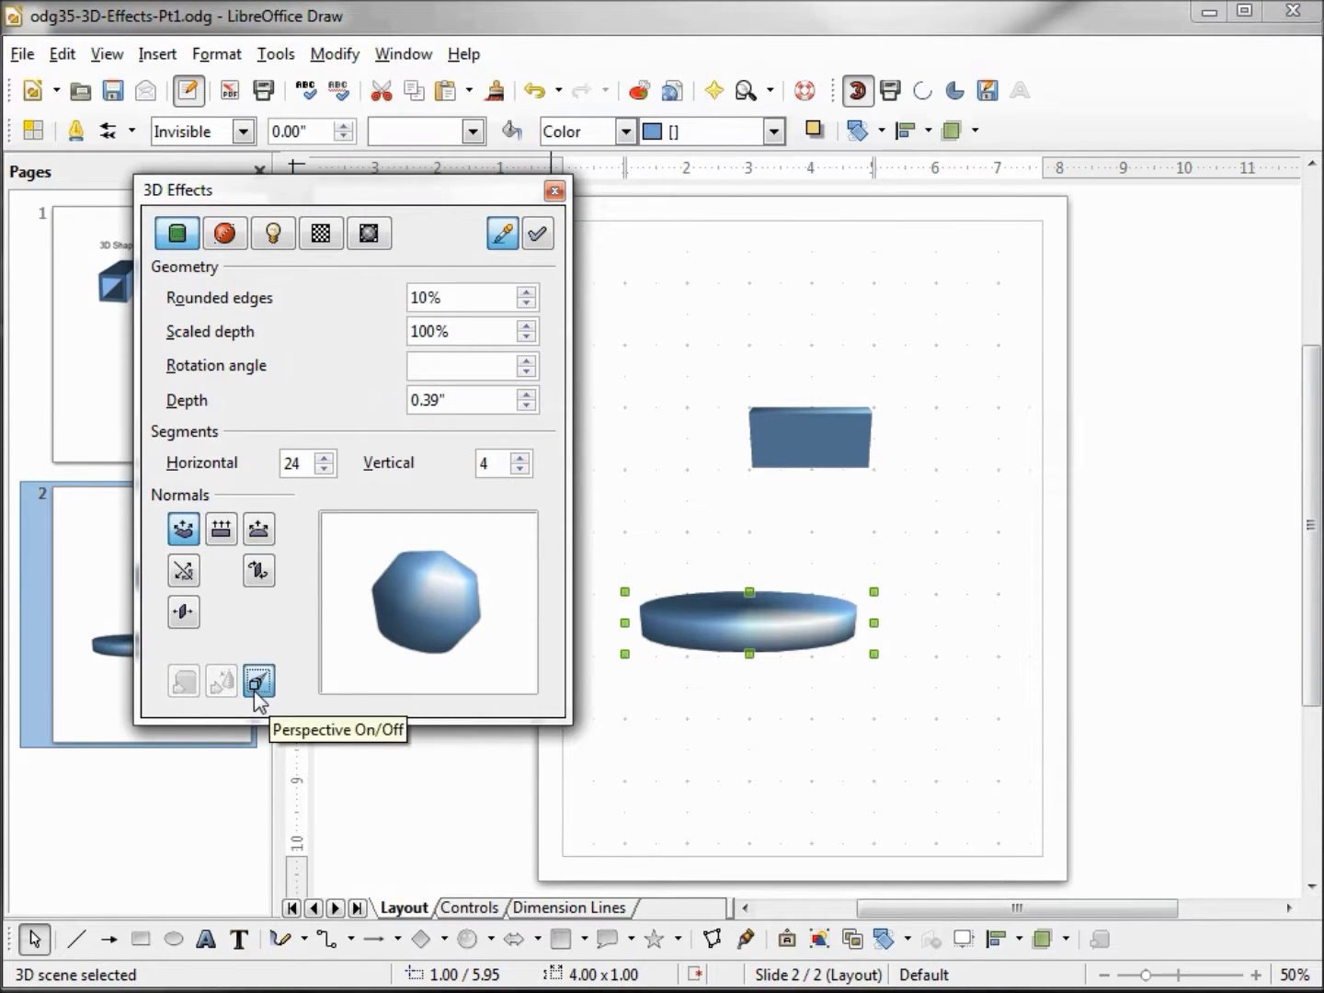
Enlarge the upper 3D slab and tilt it so its top face shows
{"action": "left_click", "coordinate": [850, 433]}
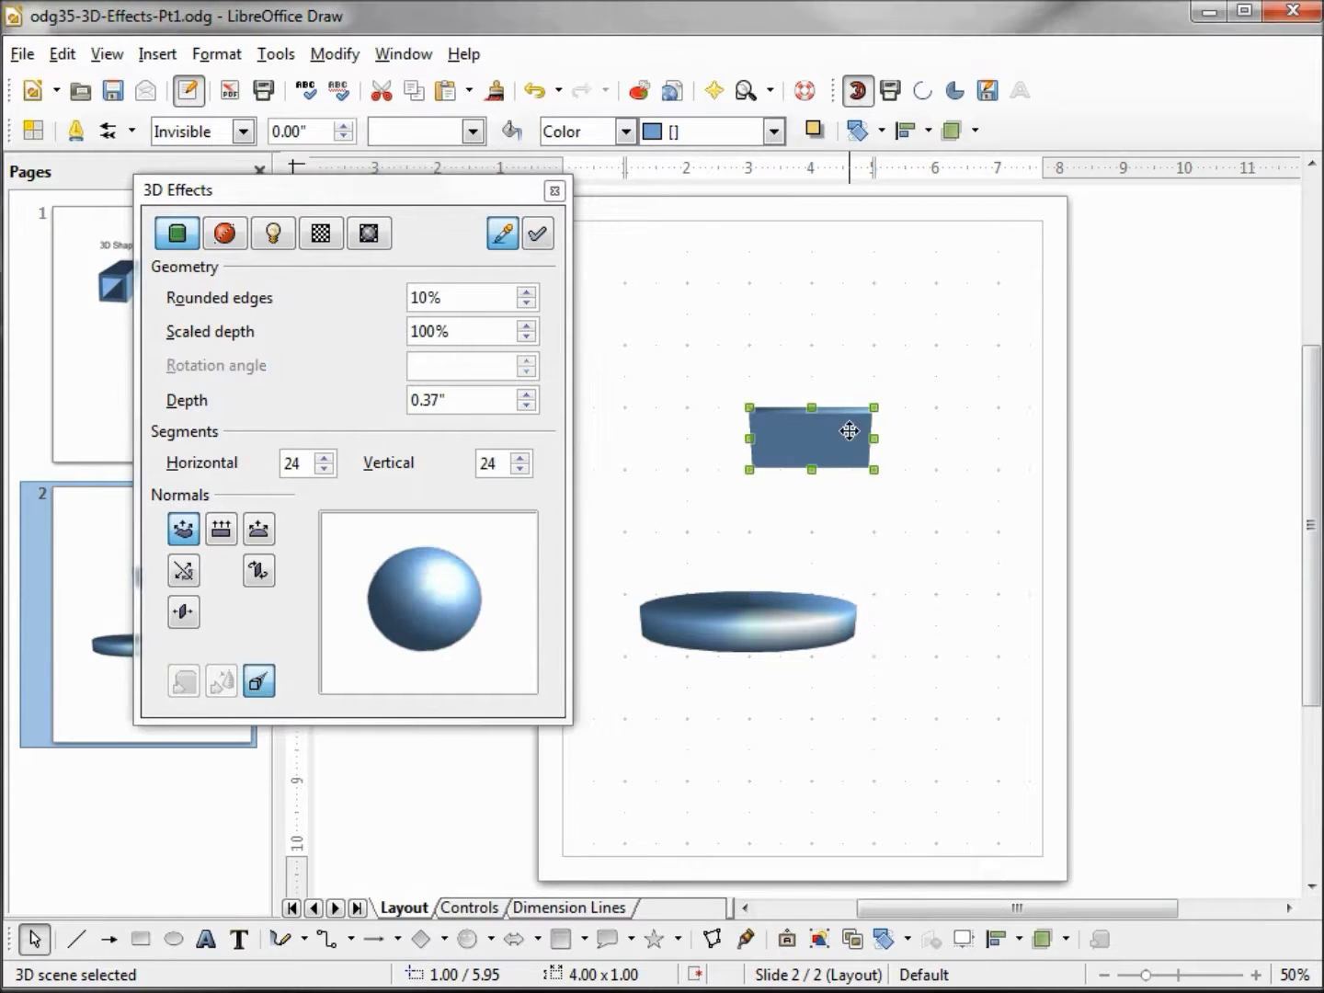
{"action": "left_click_drag", "start_coordinate": [872, 407], "coordinate": [1022, 314]}
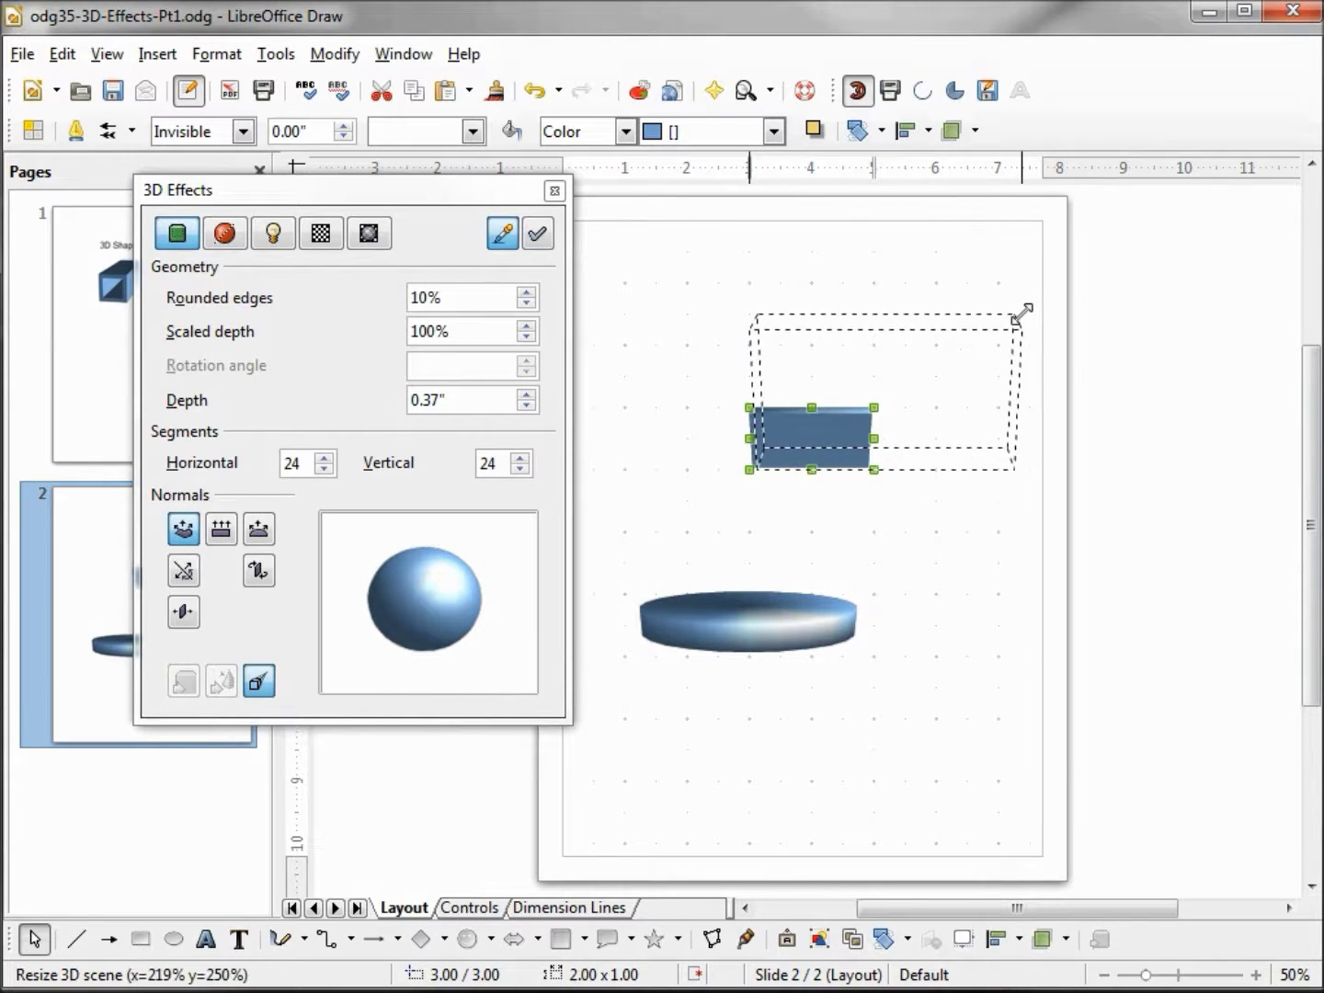
{"action": "left_click", "coordinate": [754, 384]}
{"action": "mouse_move", "coordinate": [749, 388]}
{"action": "left_mouse_down"}
{"action": "mouse_move", "coordinate": [873, 427]}
{"action": "mouse_move", "coordinate": [723, 433]}
{"action": "left_mouse_up"}
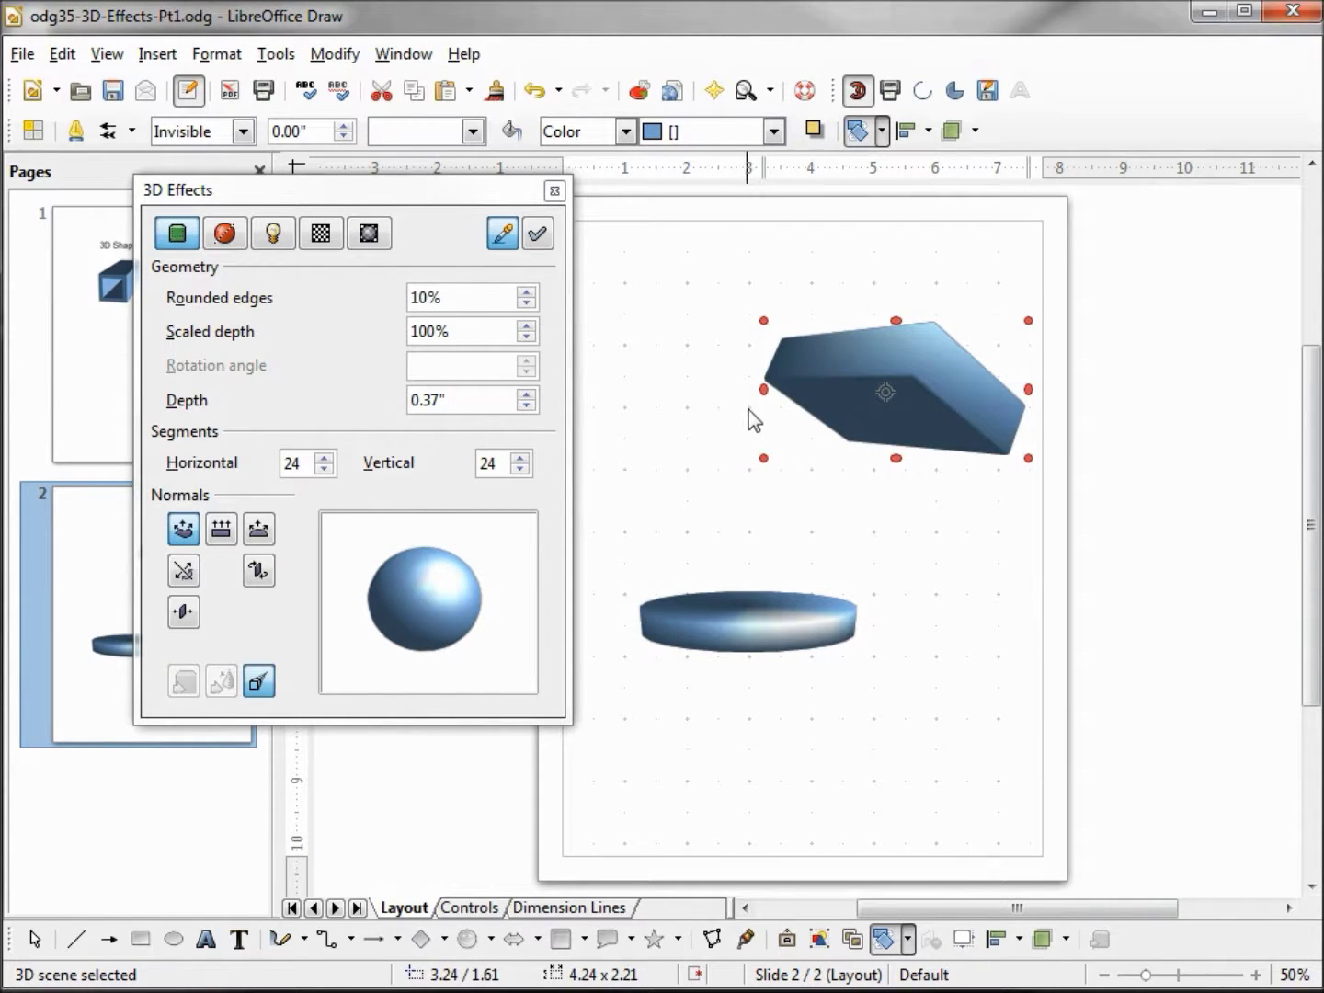
{"action": "left_click", "coordinate": [765, 322]}
{"action": "left_click_drag", "start_coordinate": [763, 319], "coordinate": [642, 259]}
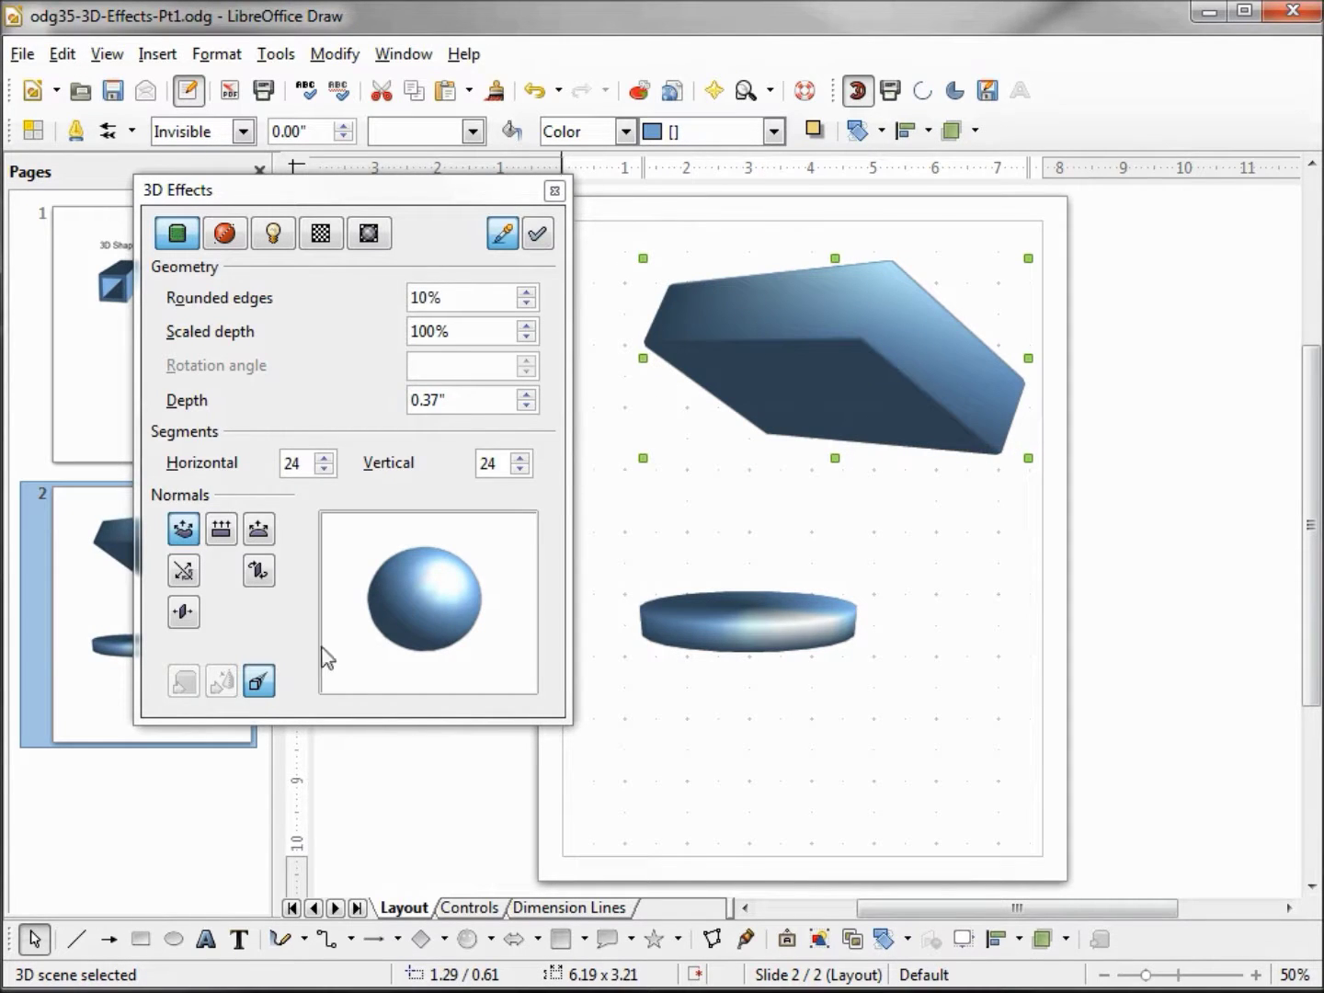
Toggle Perspective on in Geometry and assign it to the slab
{"action": "left_click", "coordinate": [259, 683]}
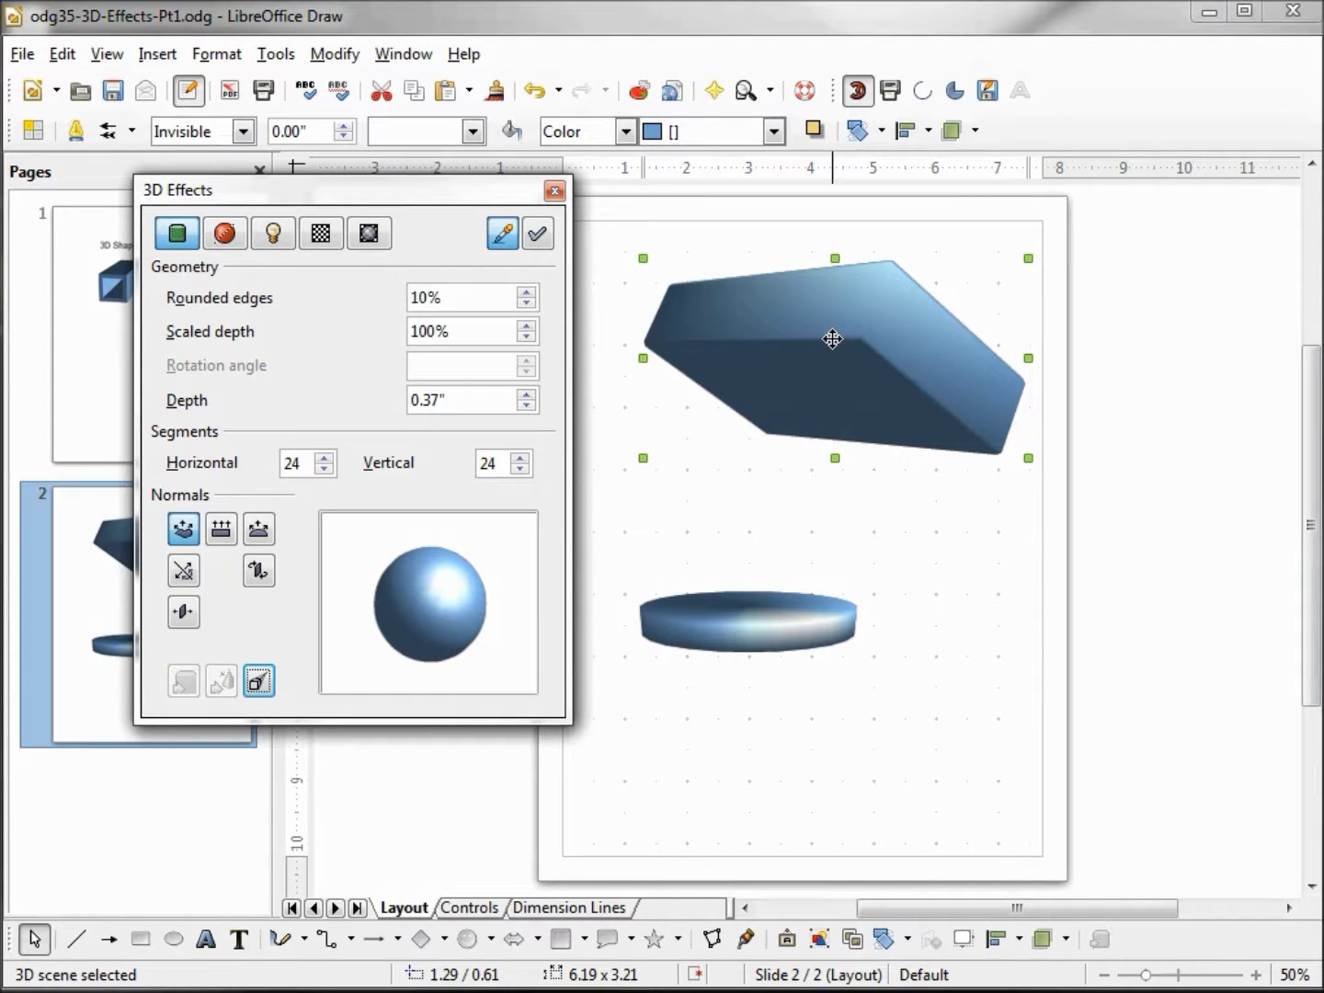
{"action": "left_click", "coordinate": [537, 235]}
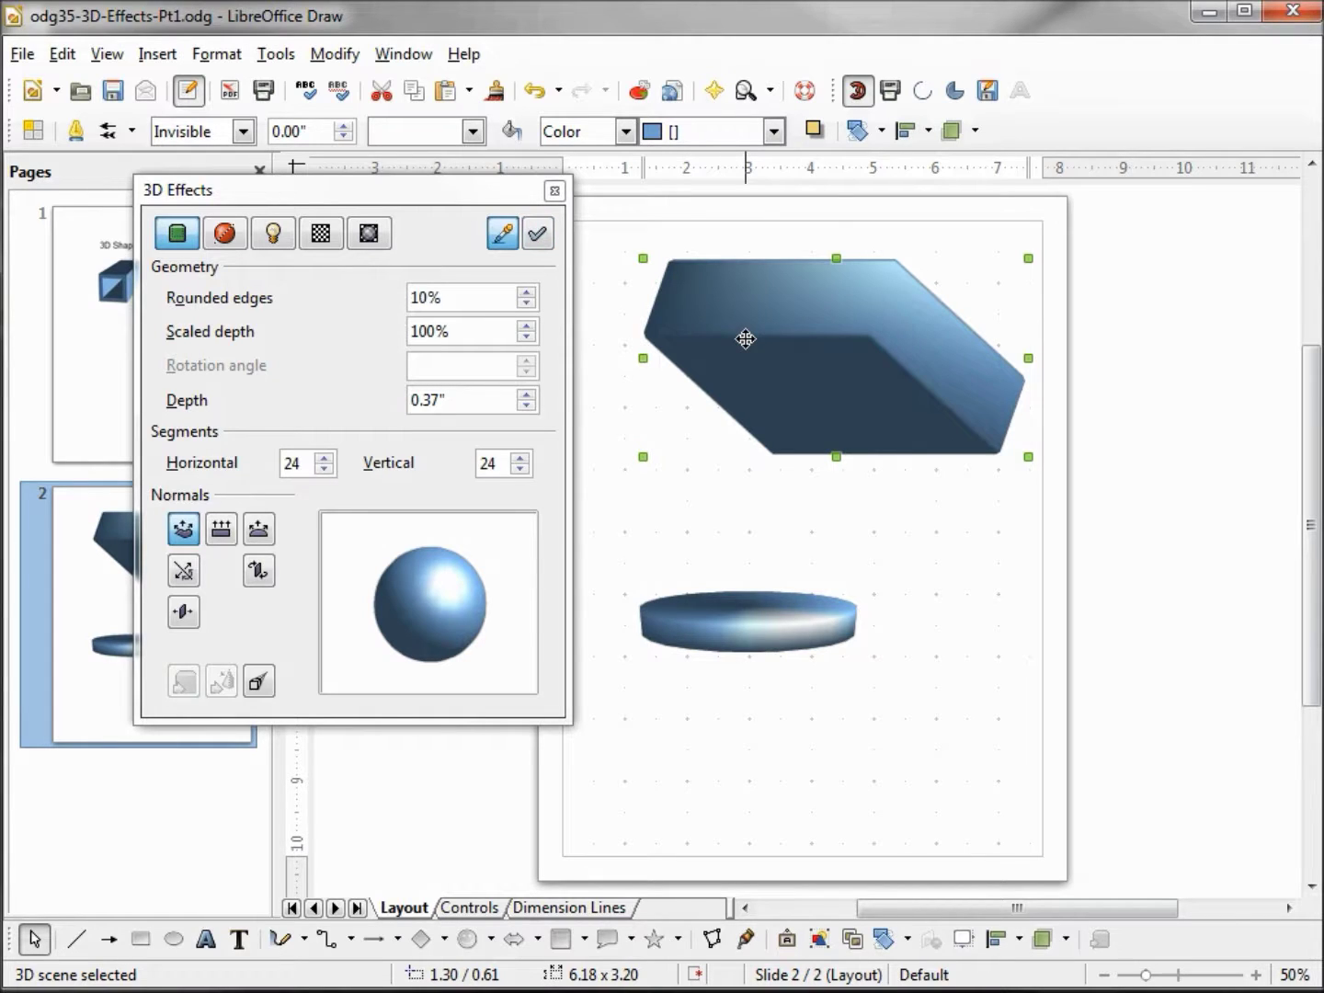
{"action": "left_click", "coordinate": [259, 683]}
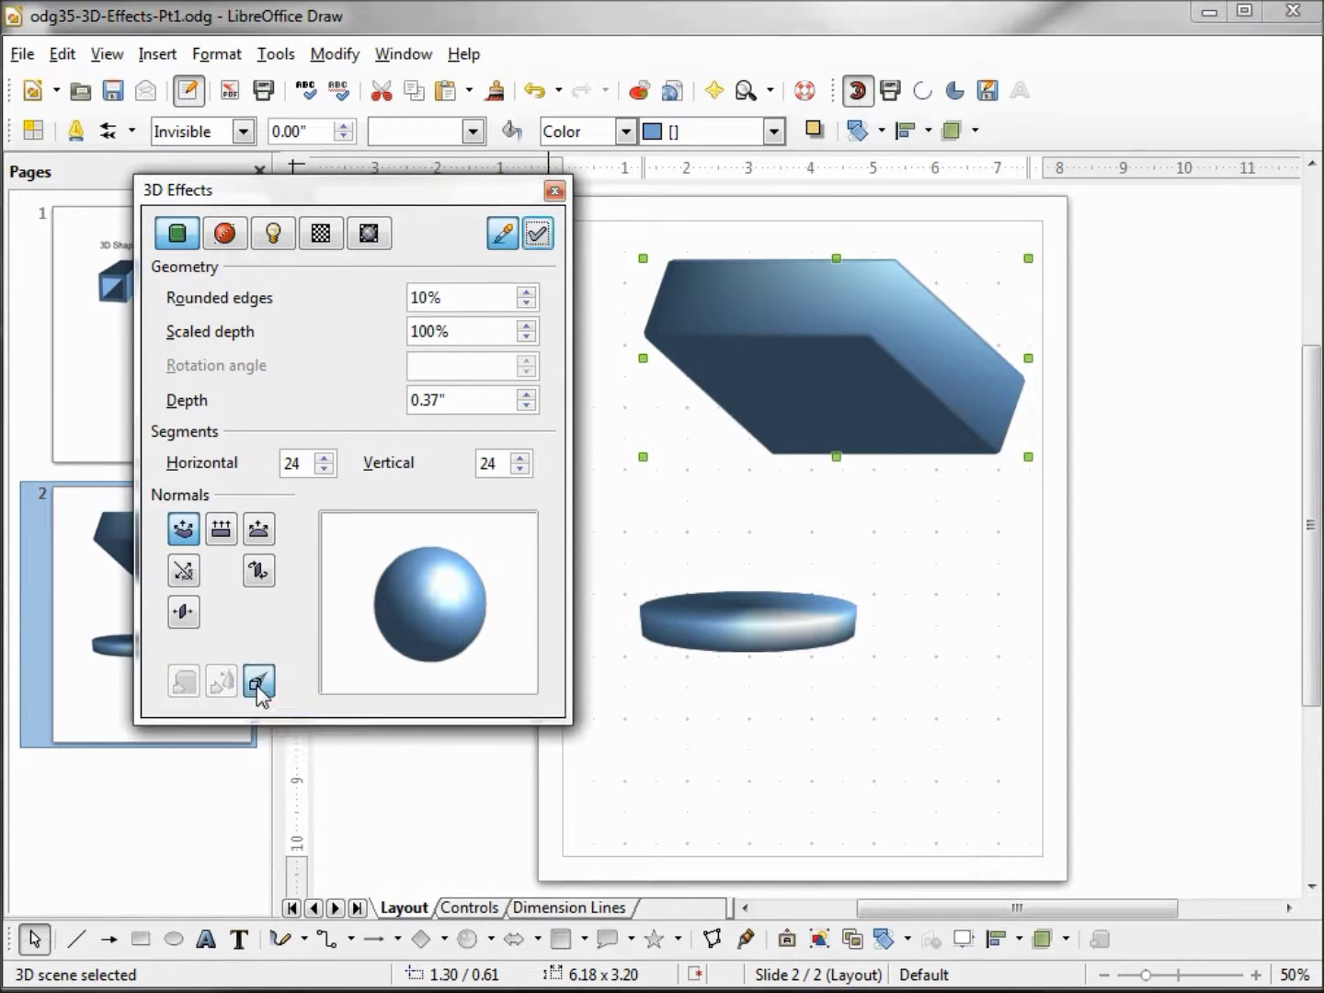
{"action": "left_click", "coordinate": [537, 236]}
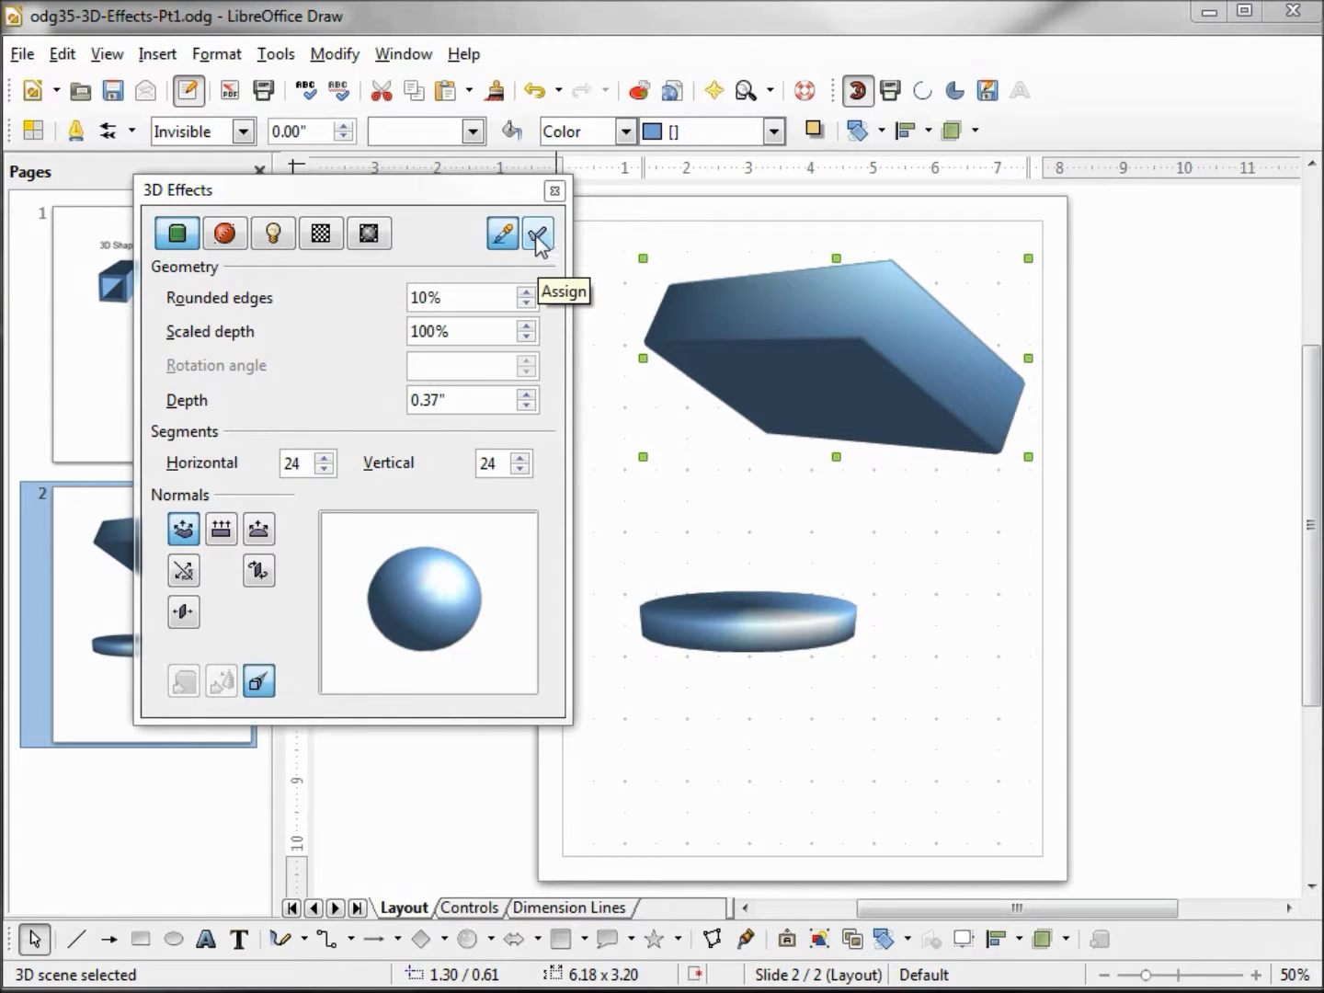
{"action": "left_click", "coordinate": [258, 683]}
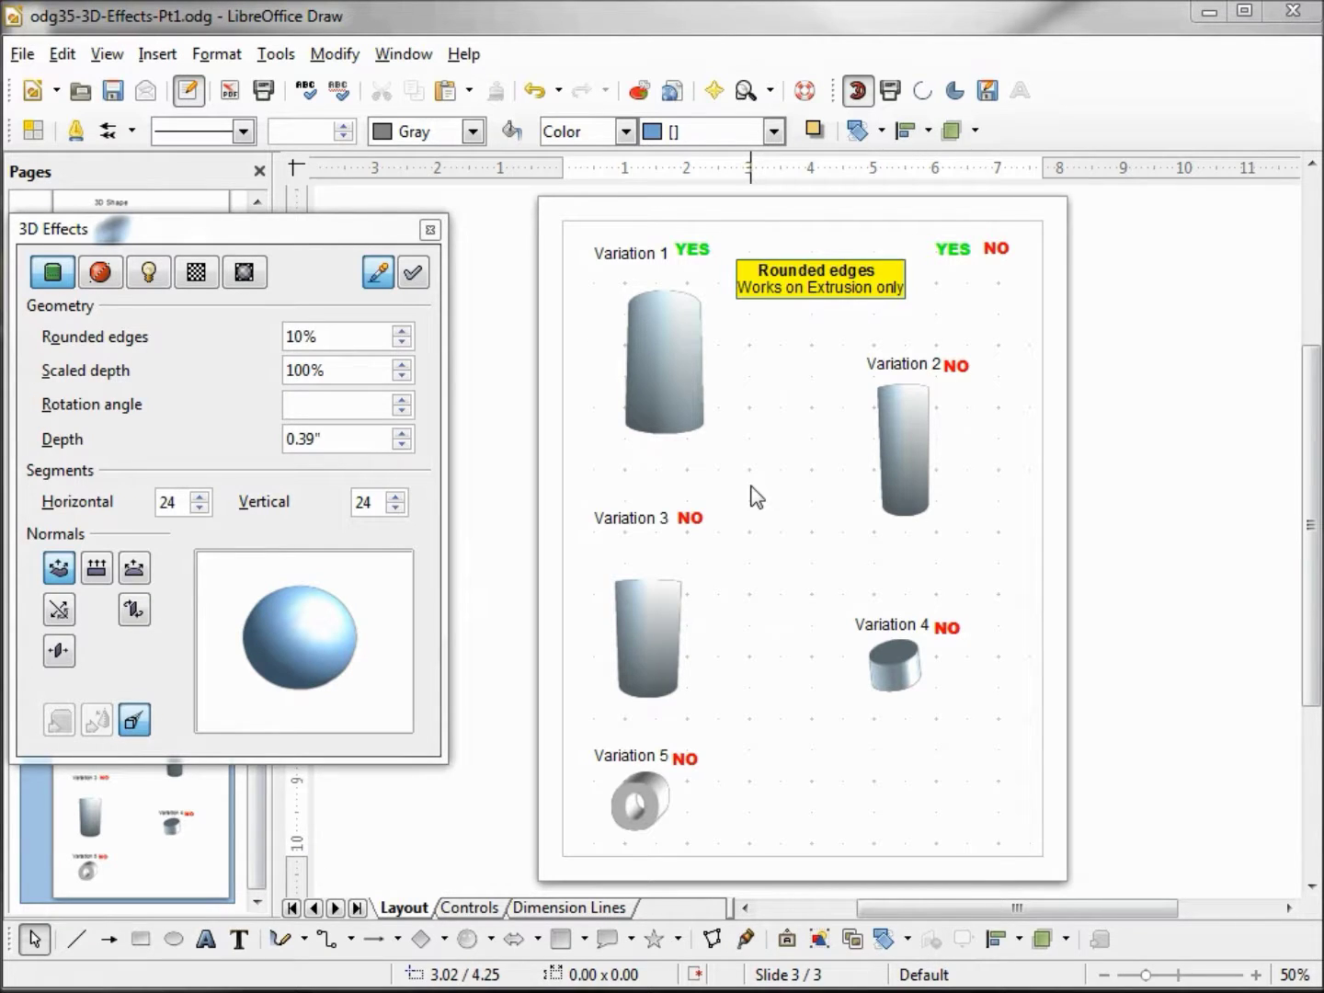
Give the Variation 1 cylinder 20% rounded edges
{"action": "left_click", "coordinate": [679, 368]}
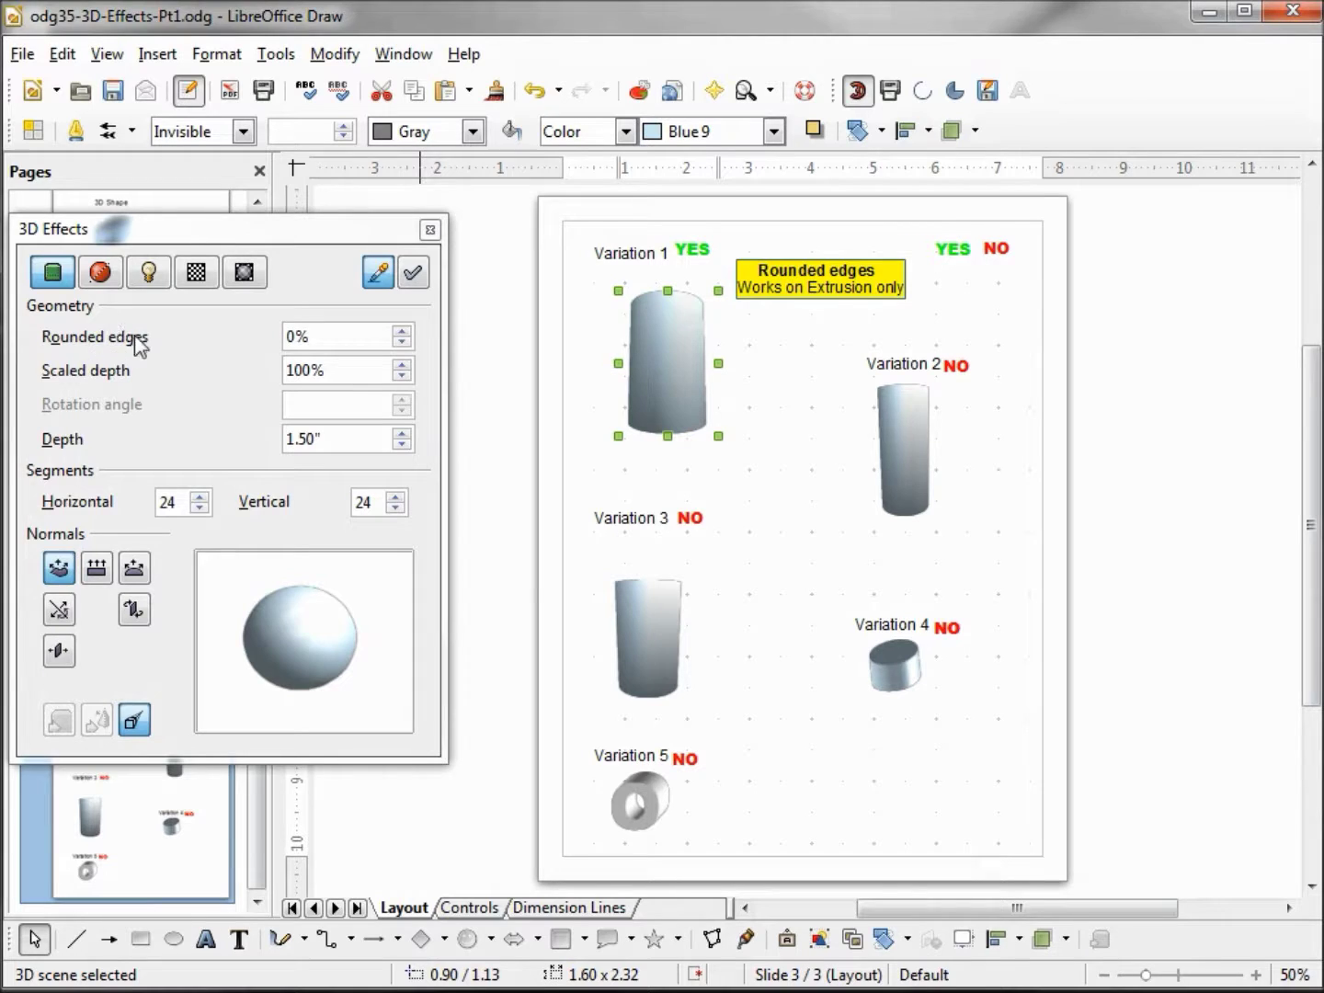
{"action": "left_click", "coordinate": [346, 340]}
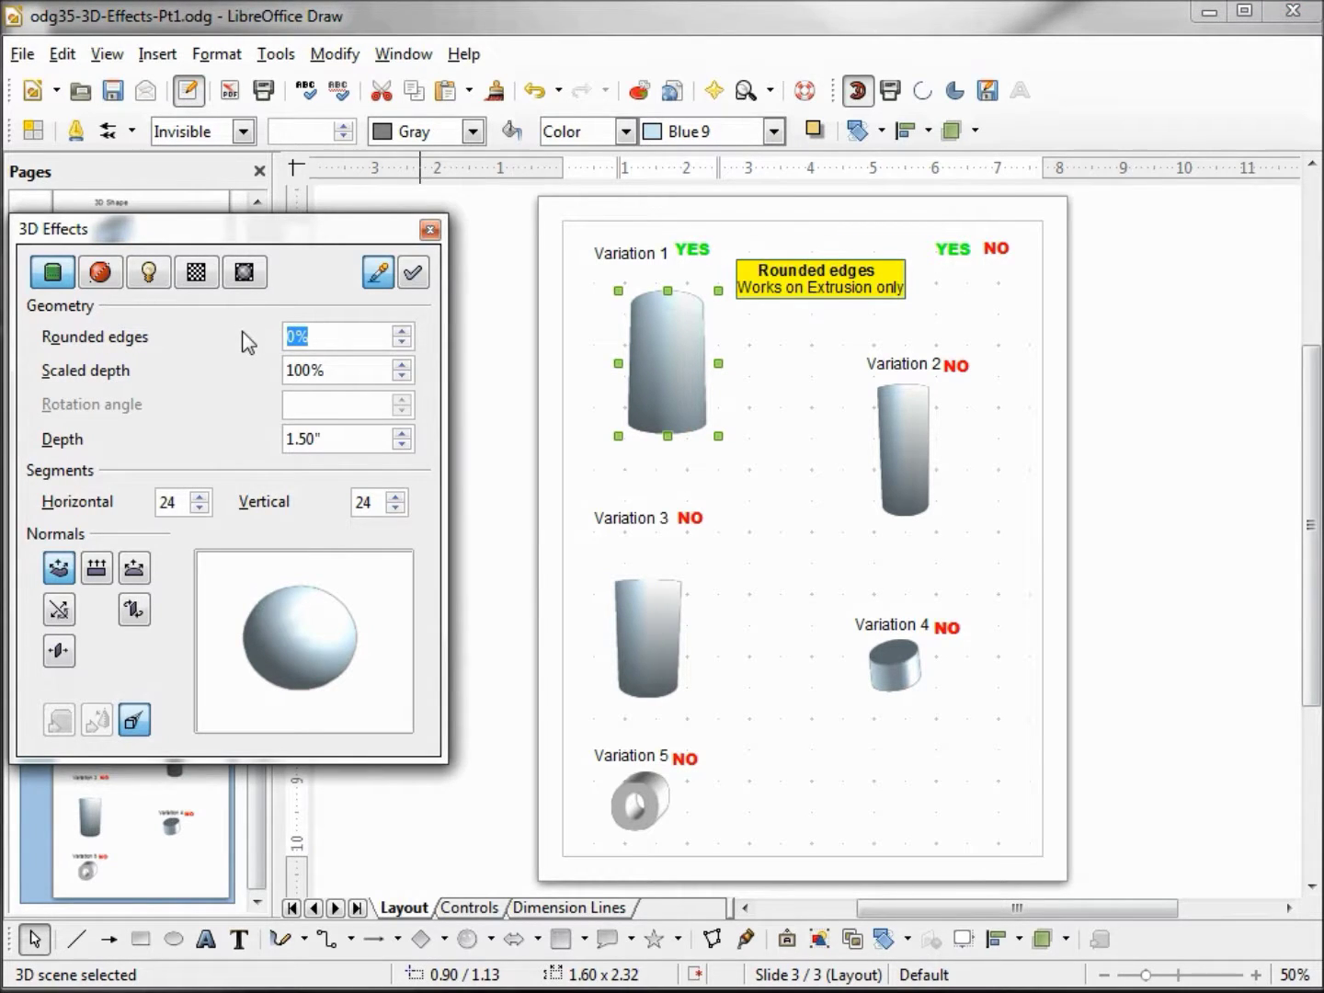
{"action": "type", "text": "20"}
{"action": "key", "text": "Tab"}
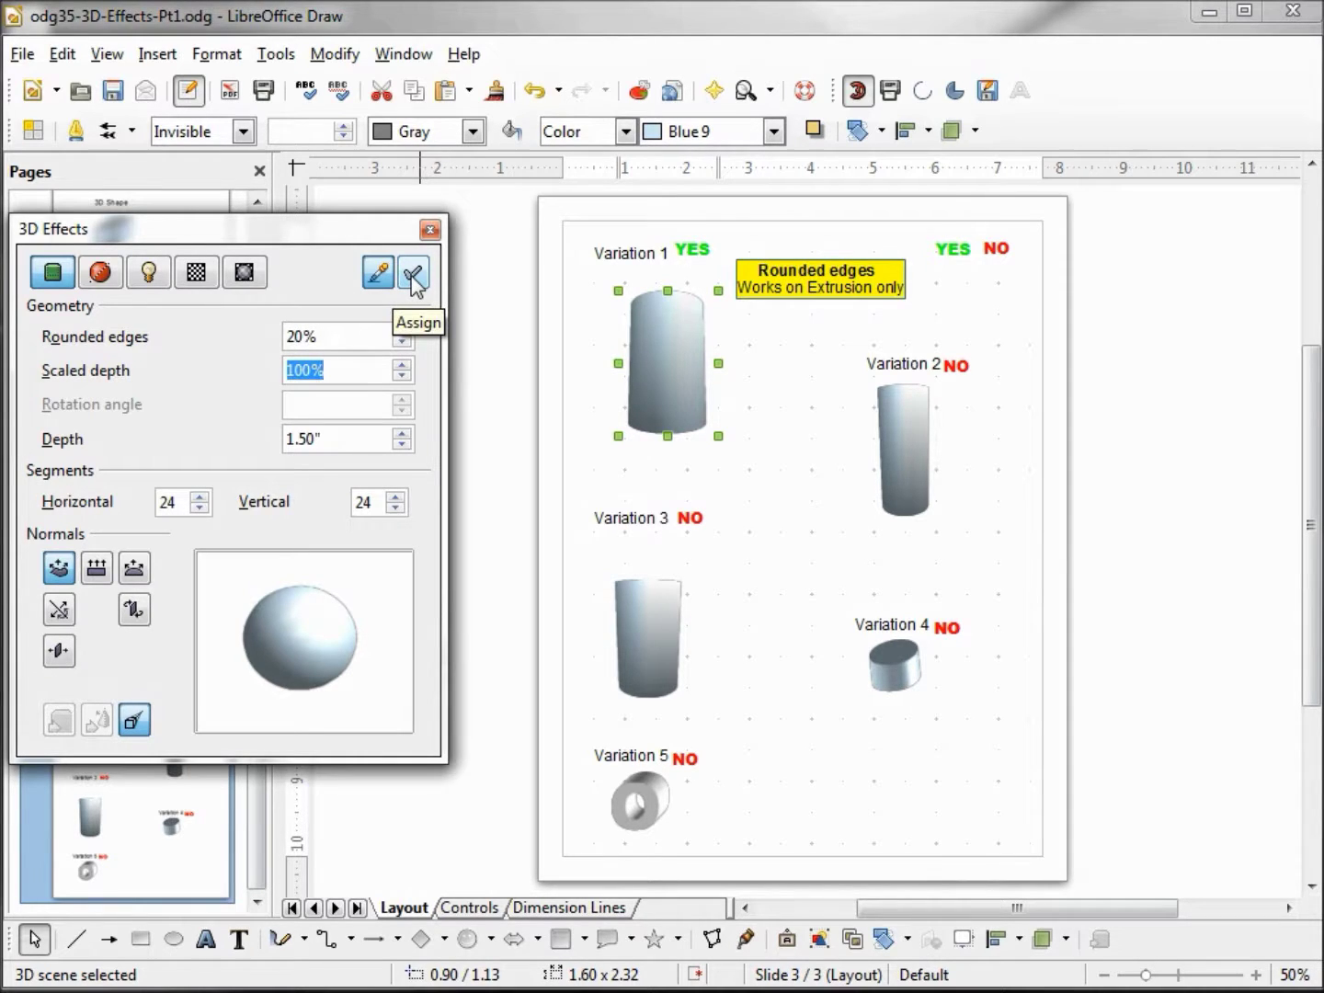
{"action": "left_click", "coordinate": [412, 277]}
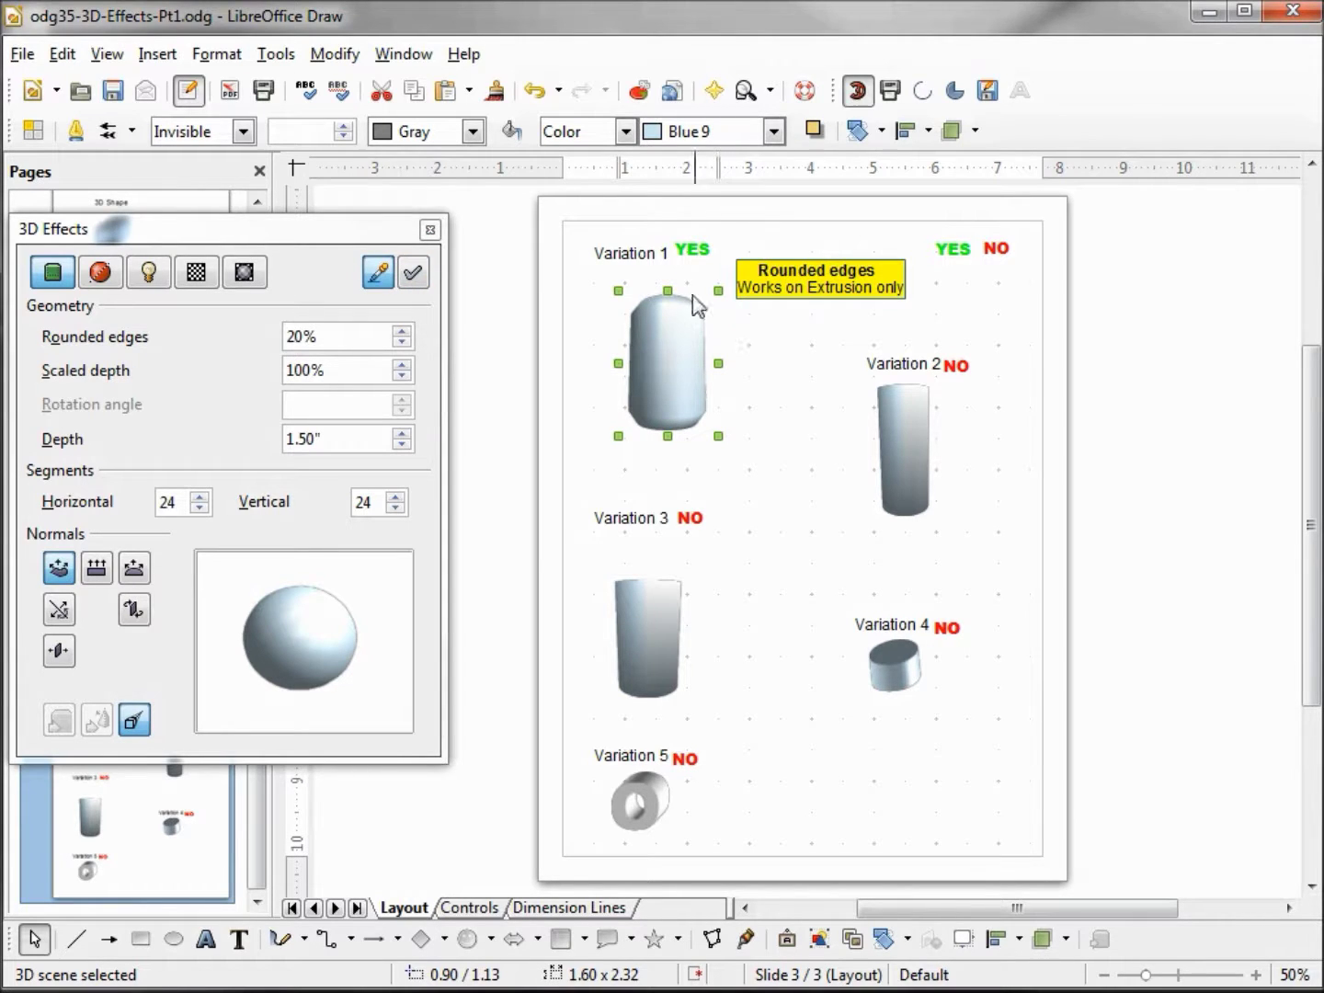
Increase Variation 1's rounded edges to 50%
{"action": "left_click", "coordinate": [216, 326]}
{"action": "type", "text": "5"}
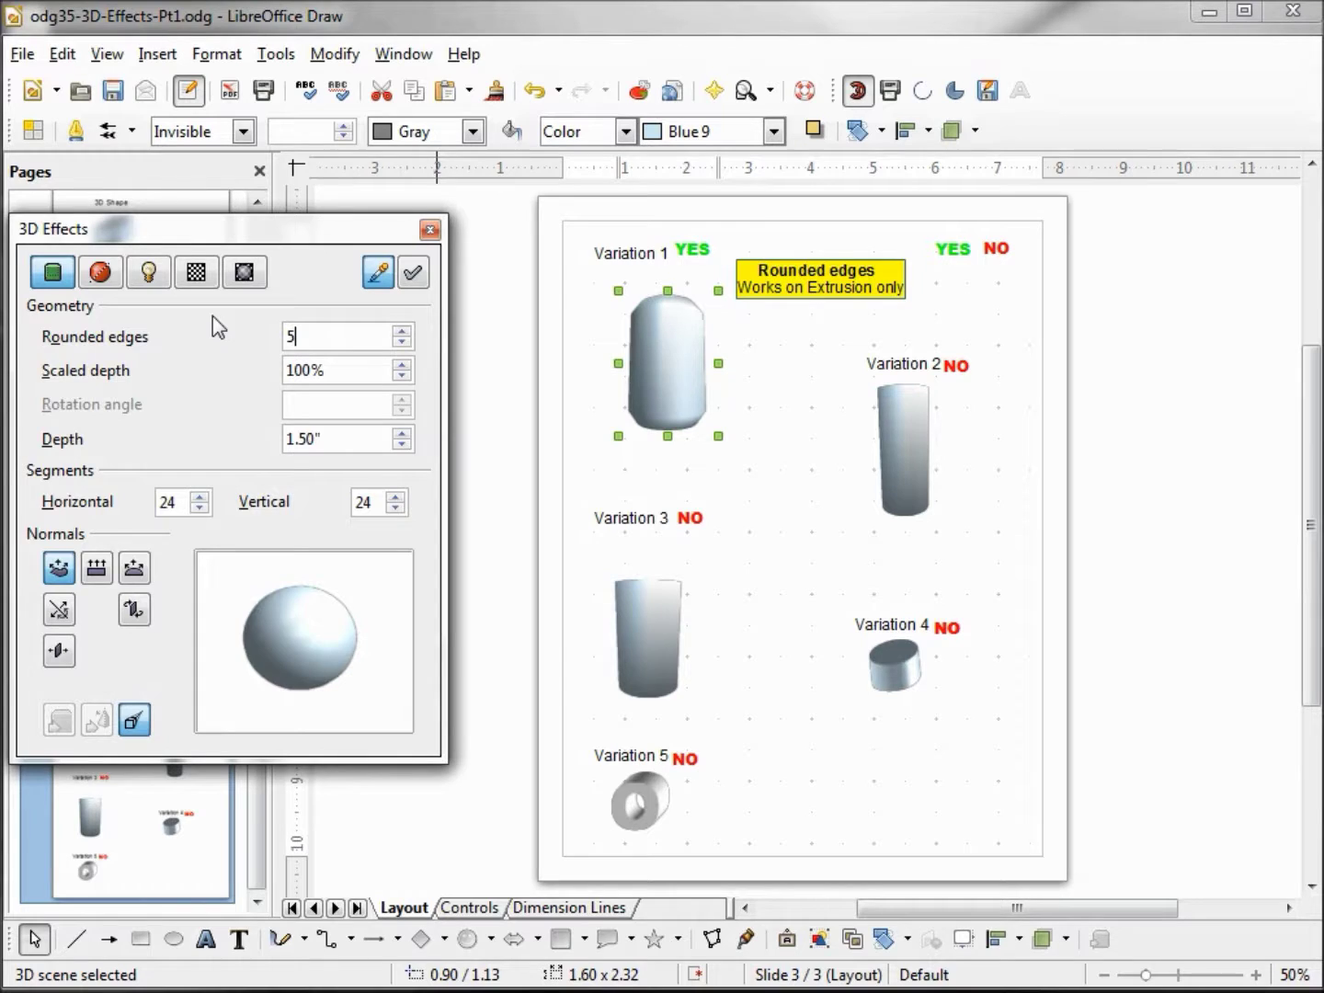
{"action": "type", "text": "0"}
{"action": "key", "text": "Tab"}
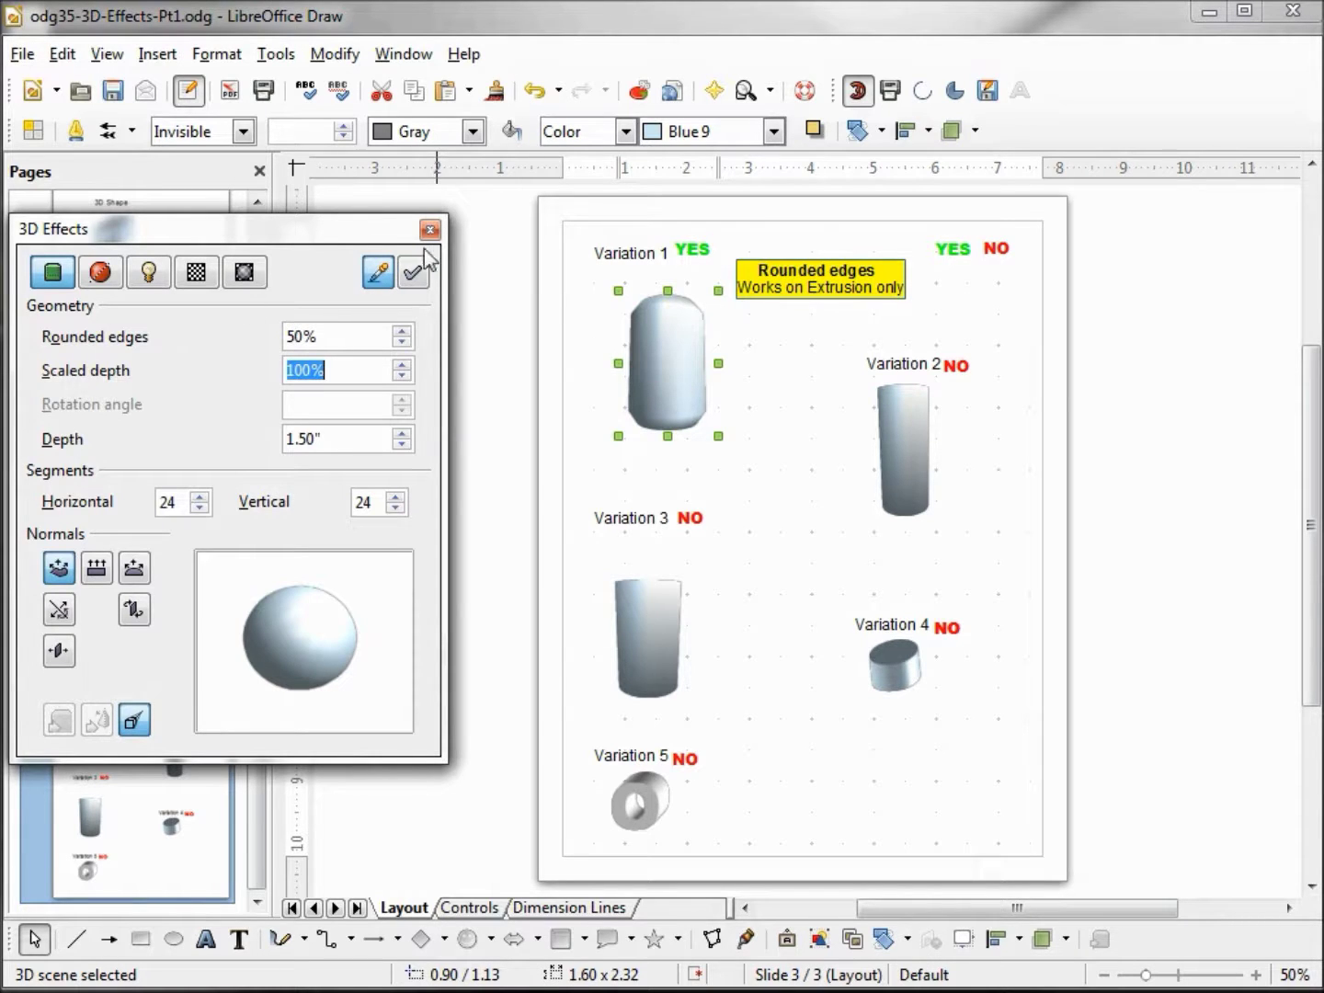
{"action": "left_click", "coordinate": [417, 272]}
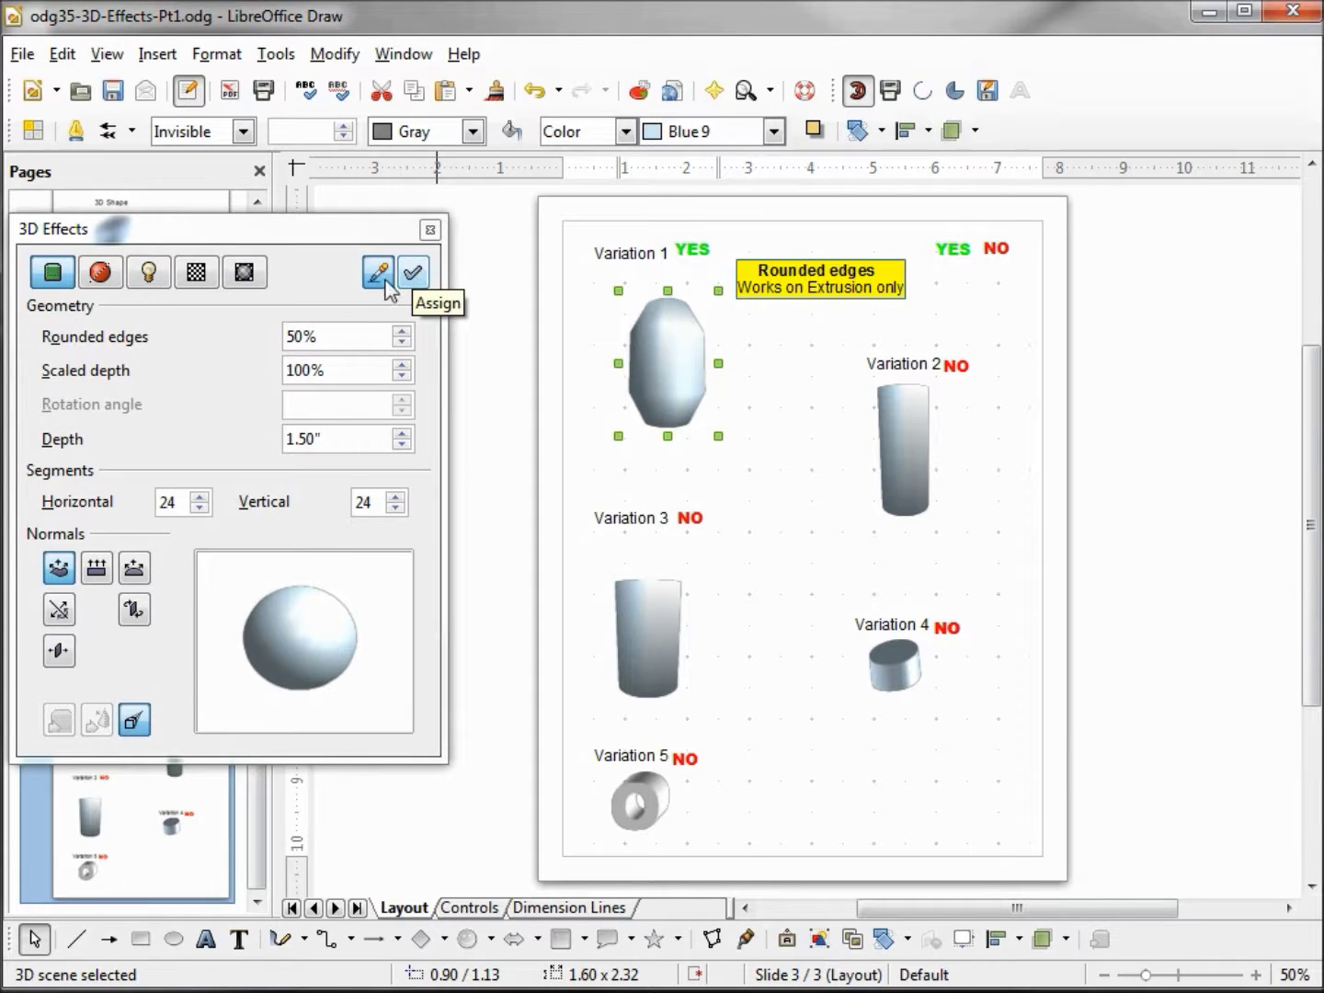
Reduce Variation 1's rounded edges to 10%
{"action": "left_click_drag", "start_coordinate": [329, 337], "coordinate": [273, 318]}
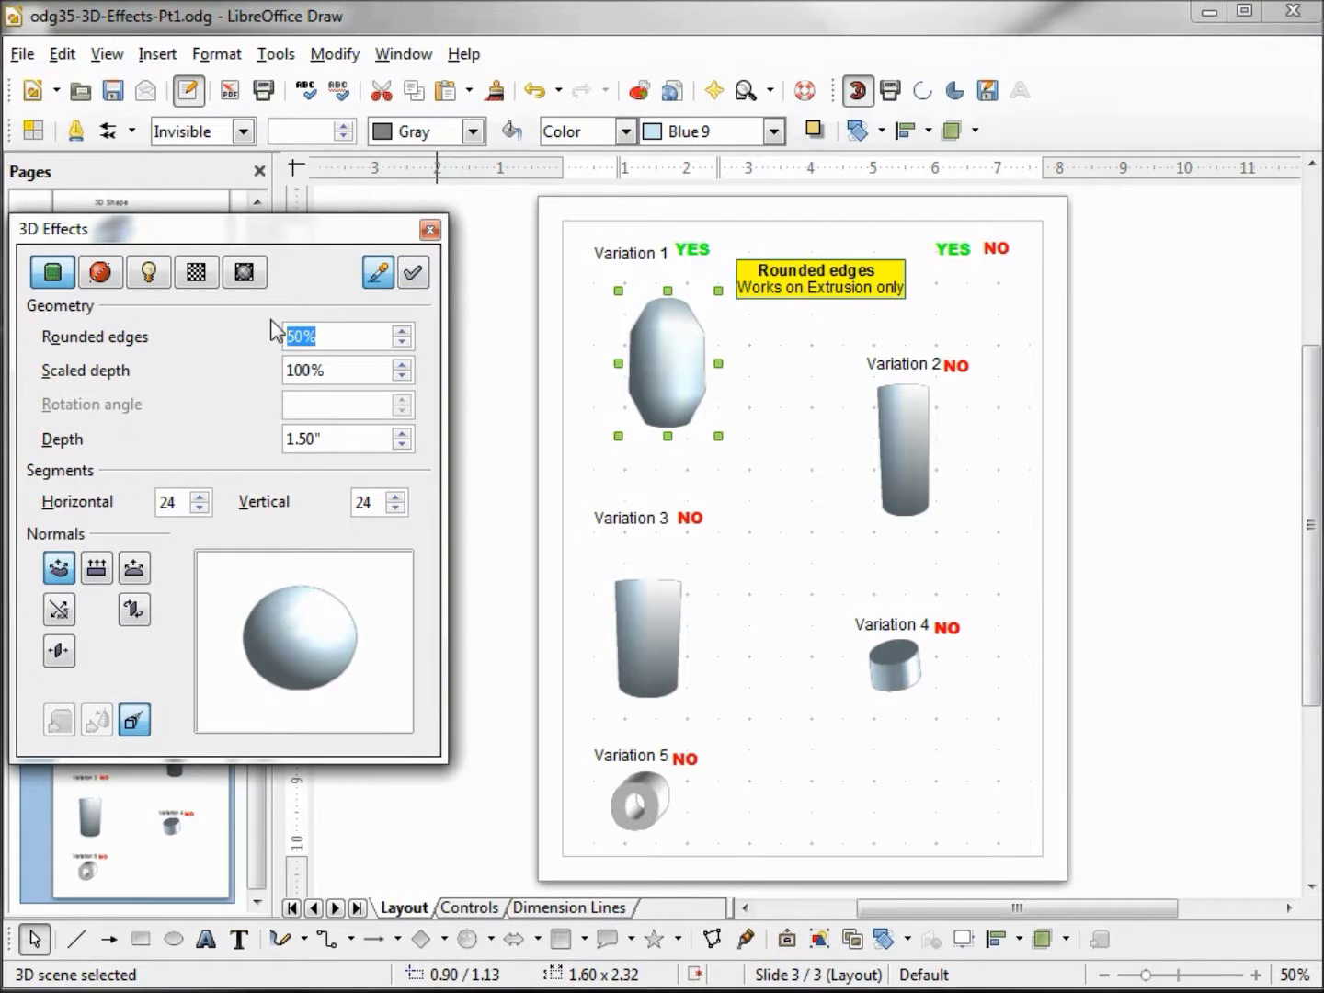
{"action": "type", "text": "10"}
{"action": "key", "text": "Tab"}
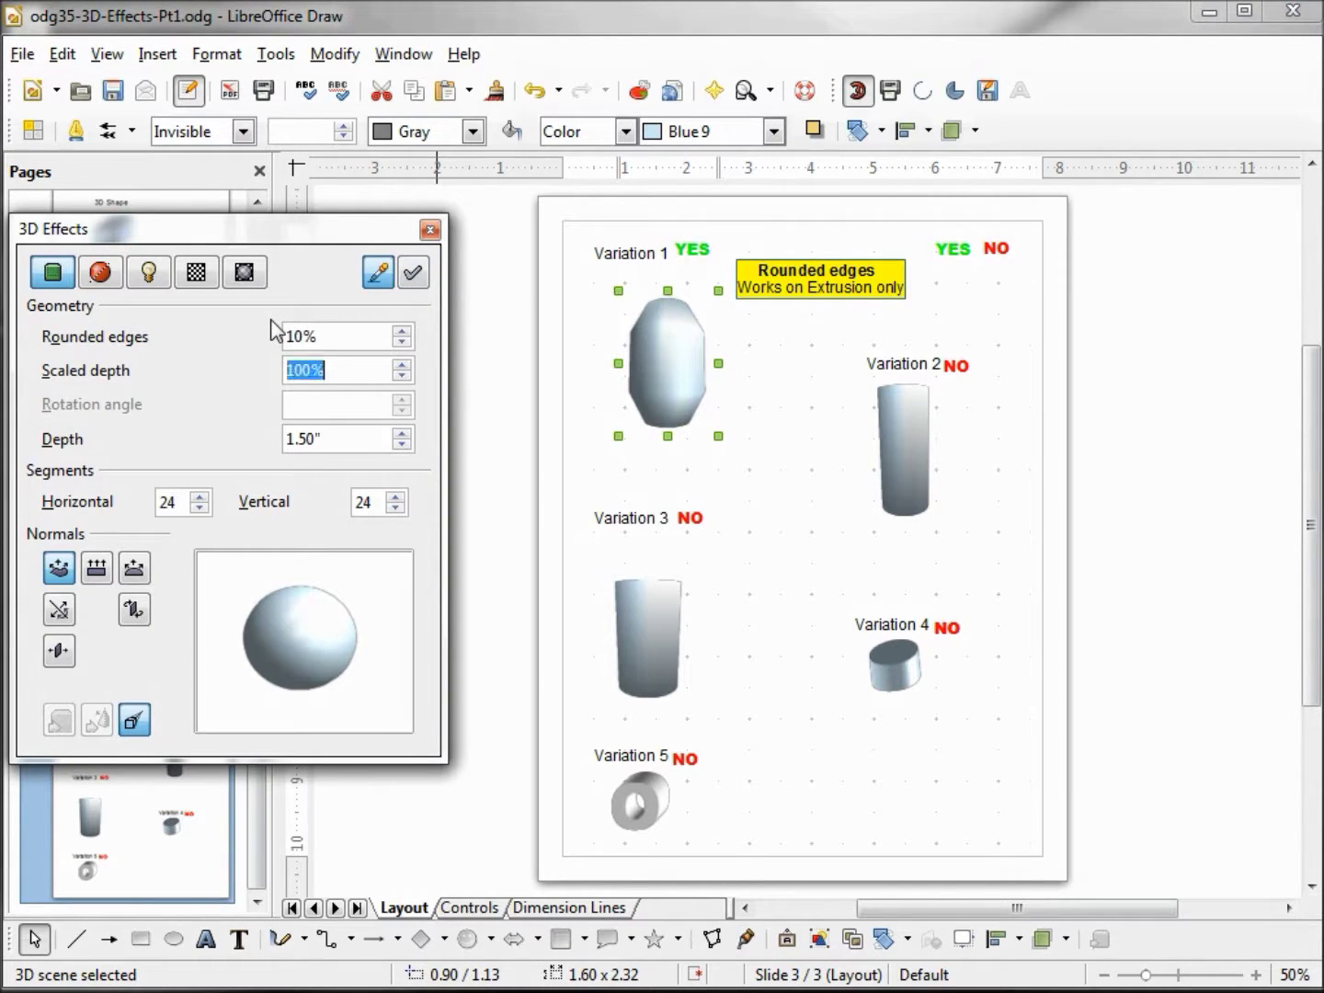
{"action": "left_click", "coordinate": [415, 273]}
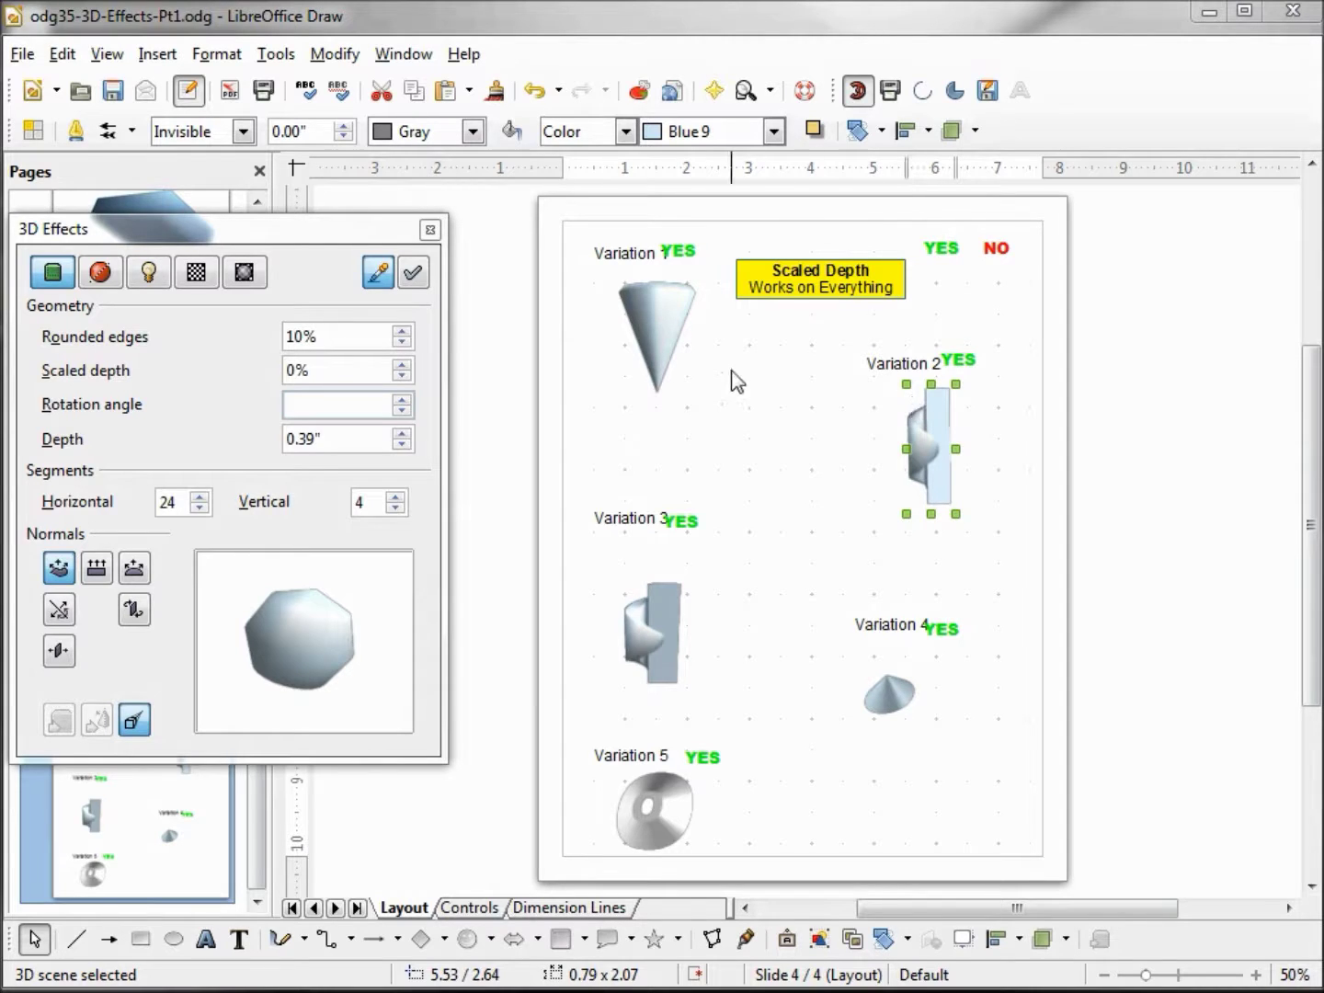
Inspect each of the five variations on slide 4, returning to Variation 1
{"action": "left_click", "coordinate": [664, 306]}
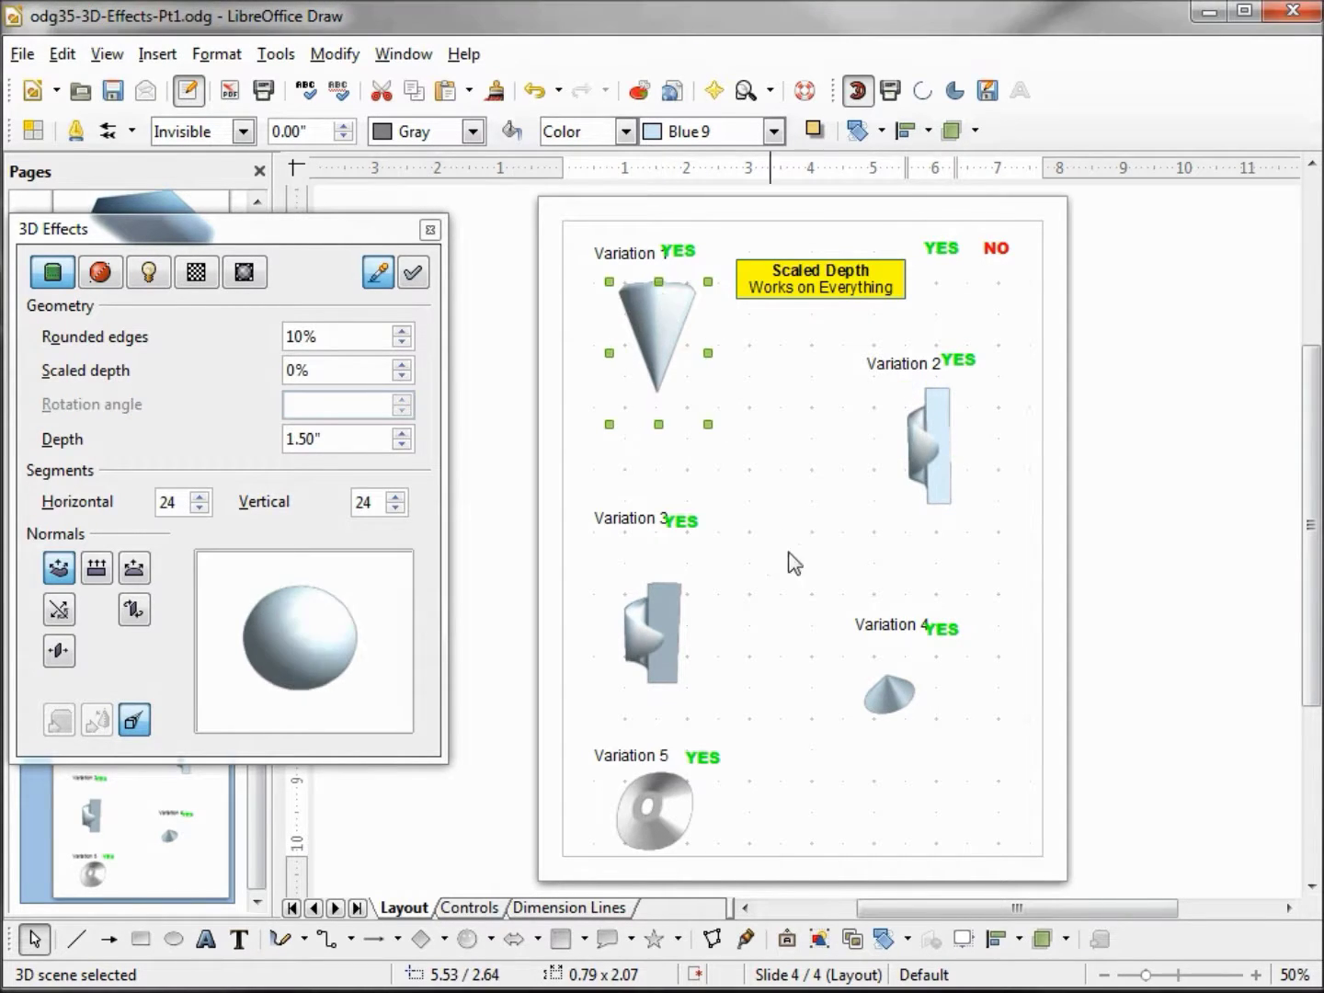
{"action": "left_click", "coordinate": [876, 663]}
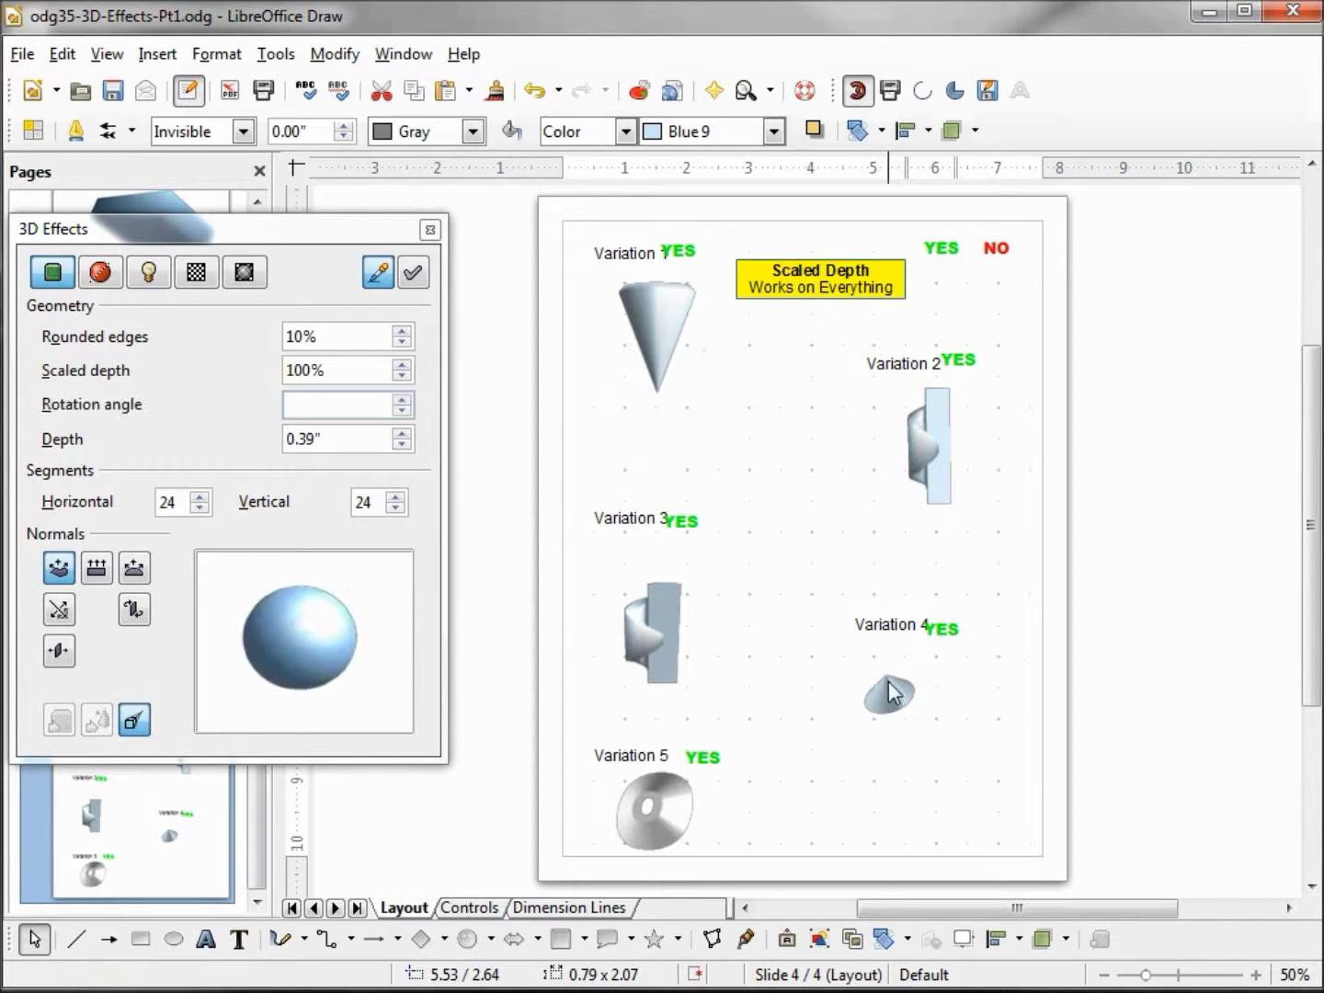
{"action": "left_click", "coordinate": [657, 807]}
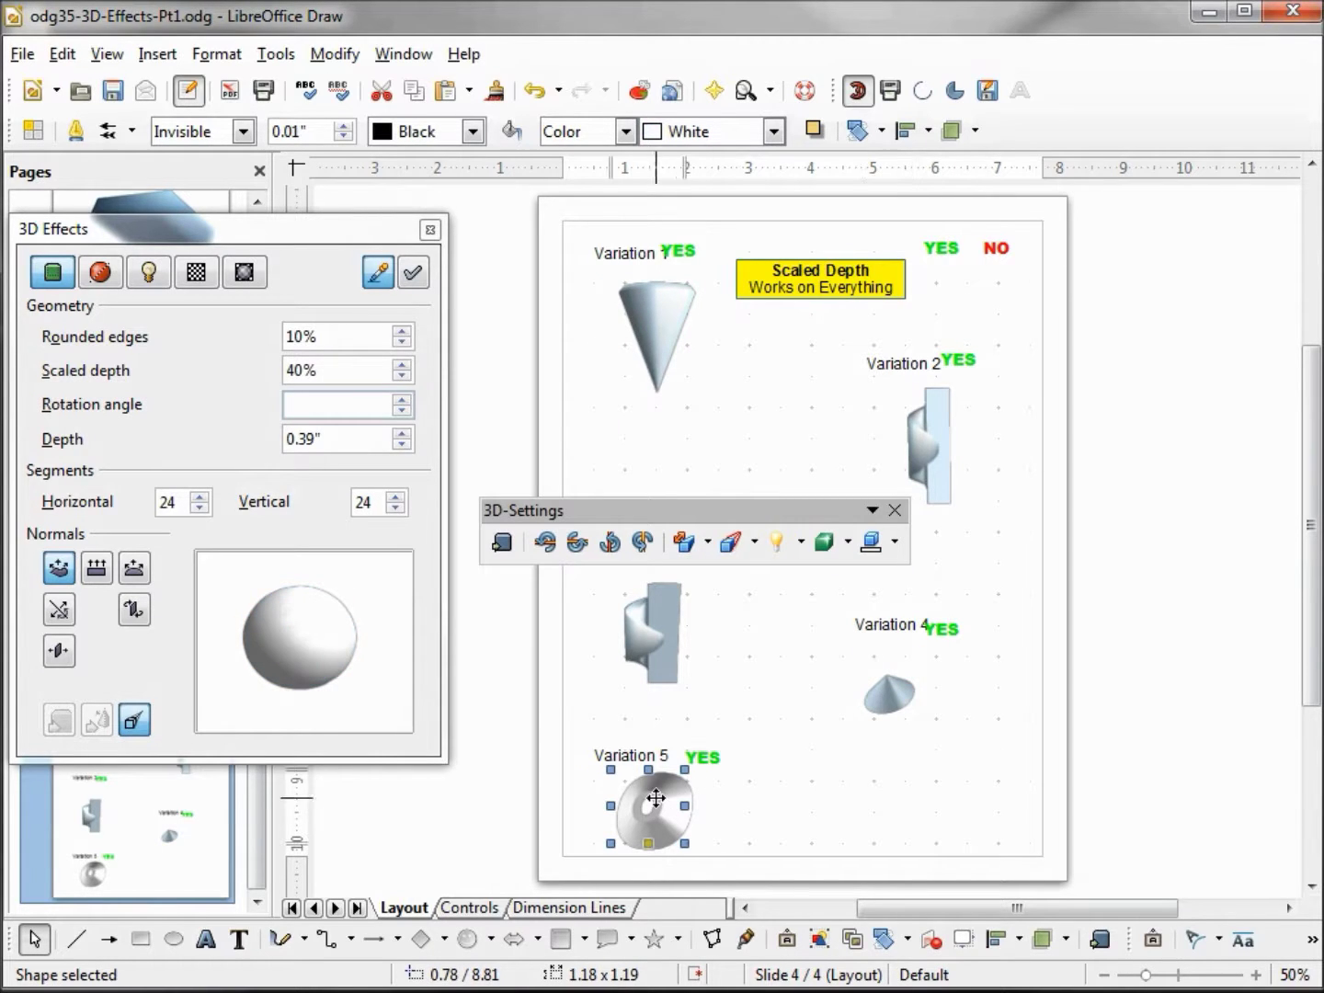
{"action": "left_click", "coordinate": [929, 438]}
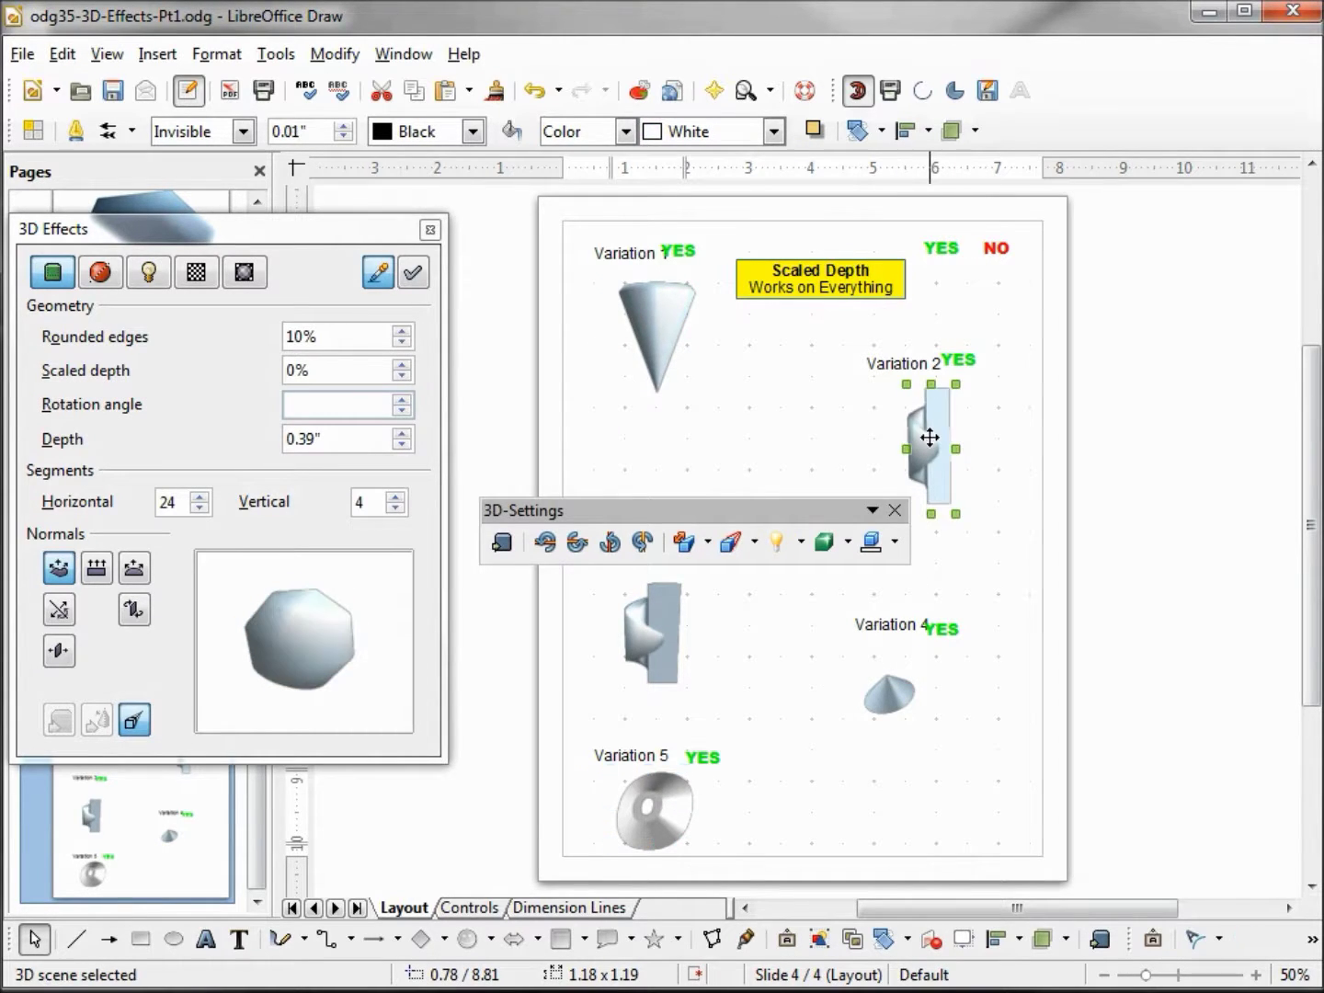
{"action": "left_click", "coordinate": [657, 628]}
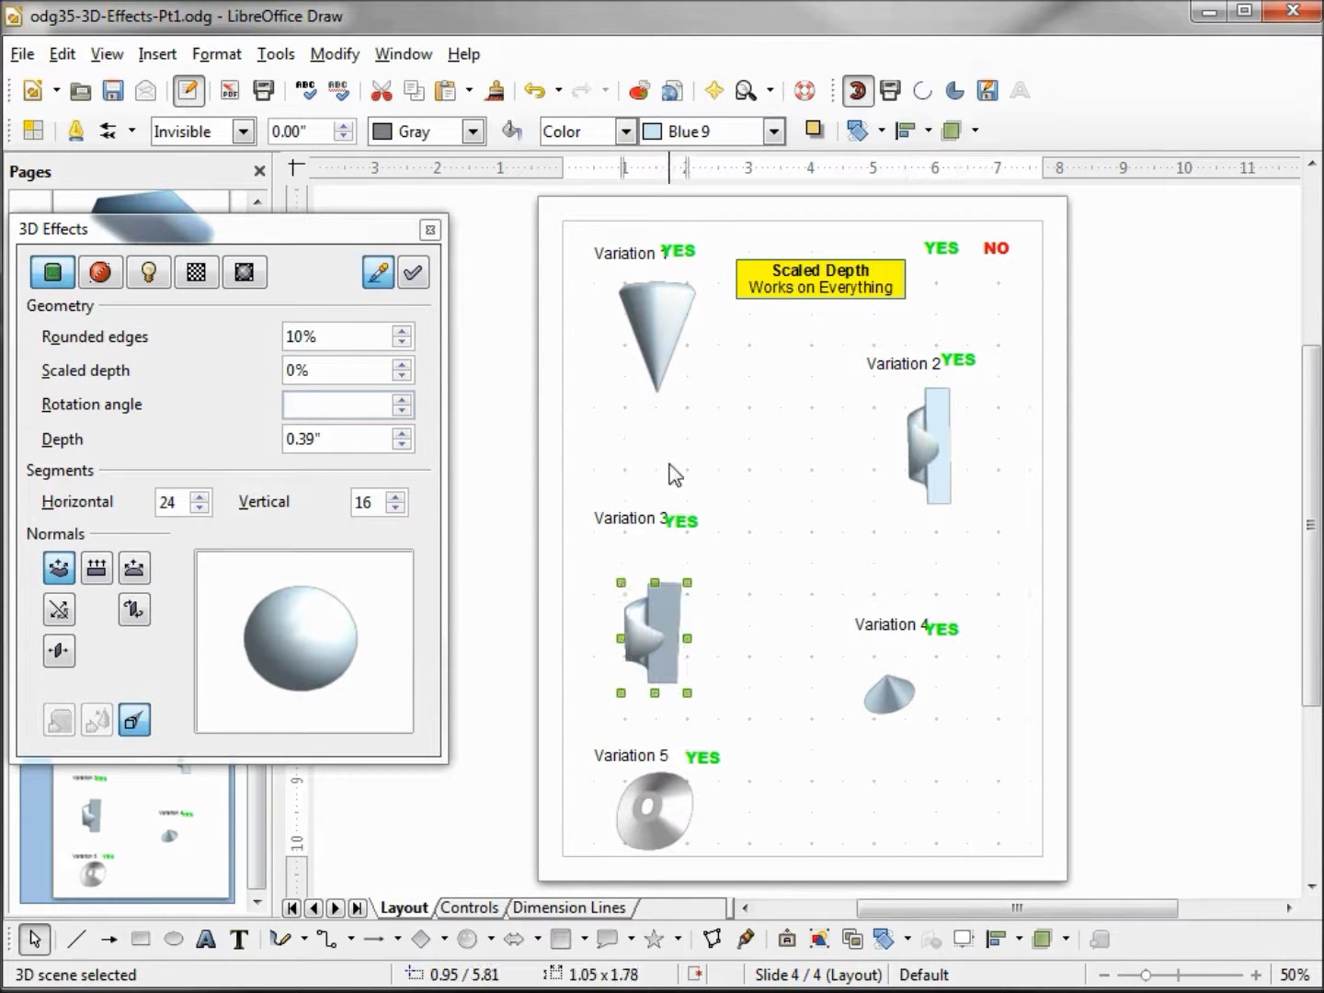
{"action": "left_click", "coordinate": [659, 327]}
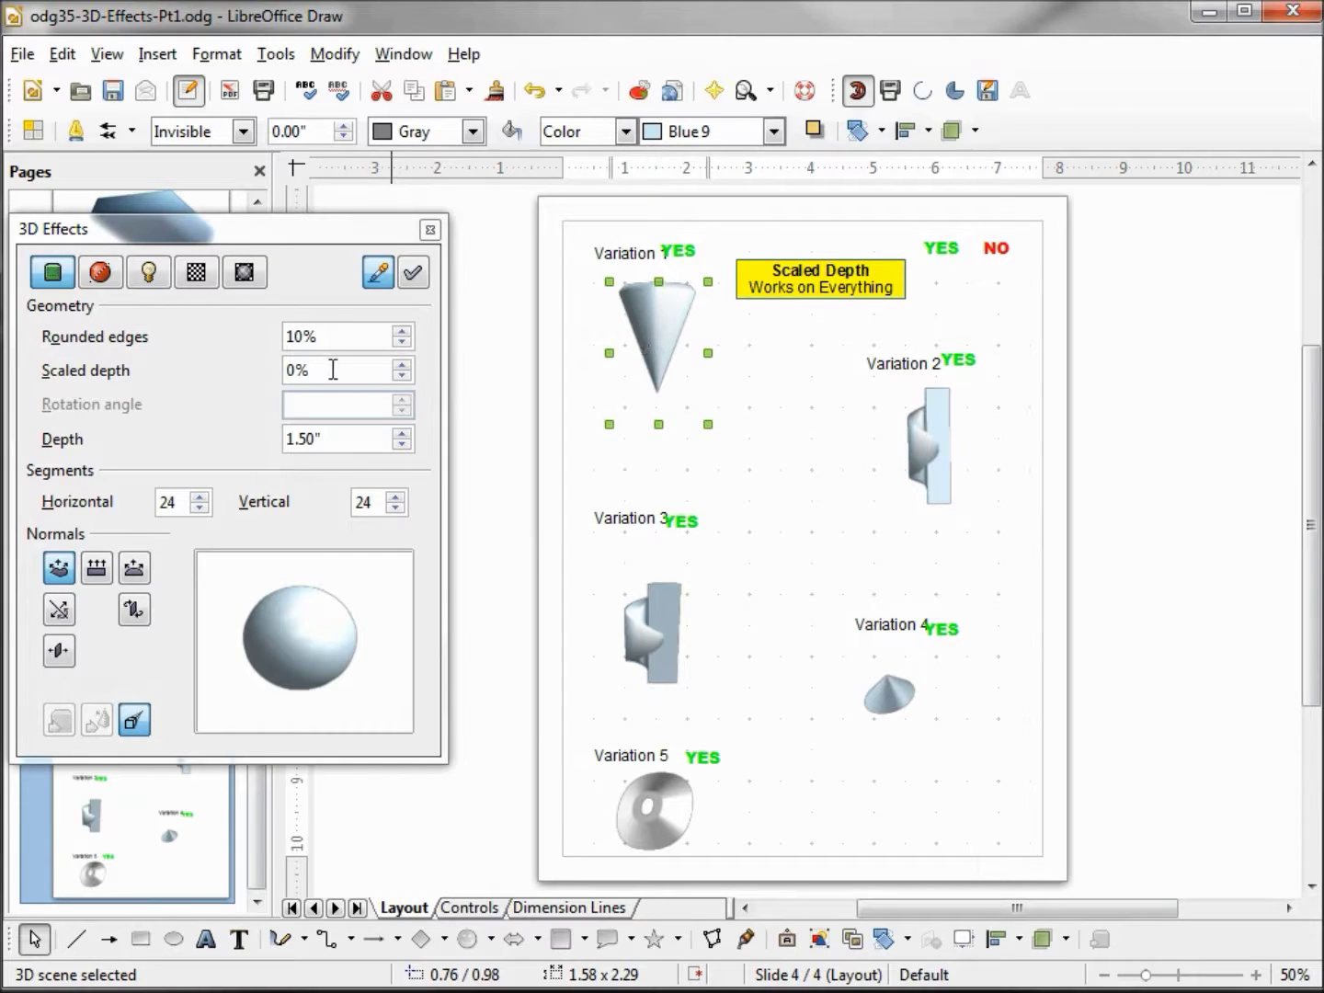
Set Variation 1's scaled depth to 100%
{"action": "double_click", "coordinate": [333, 369]}
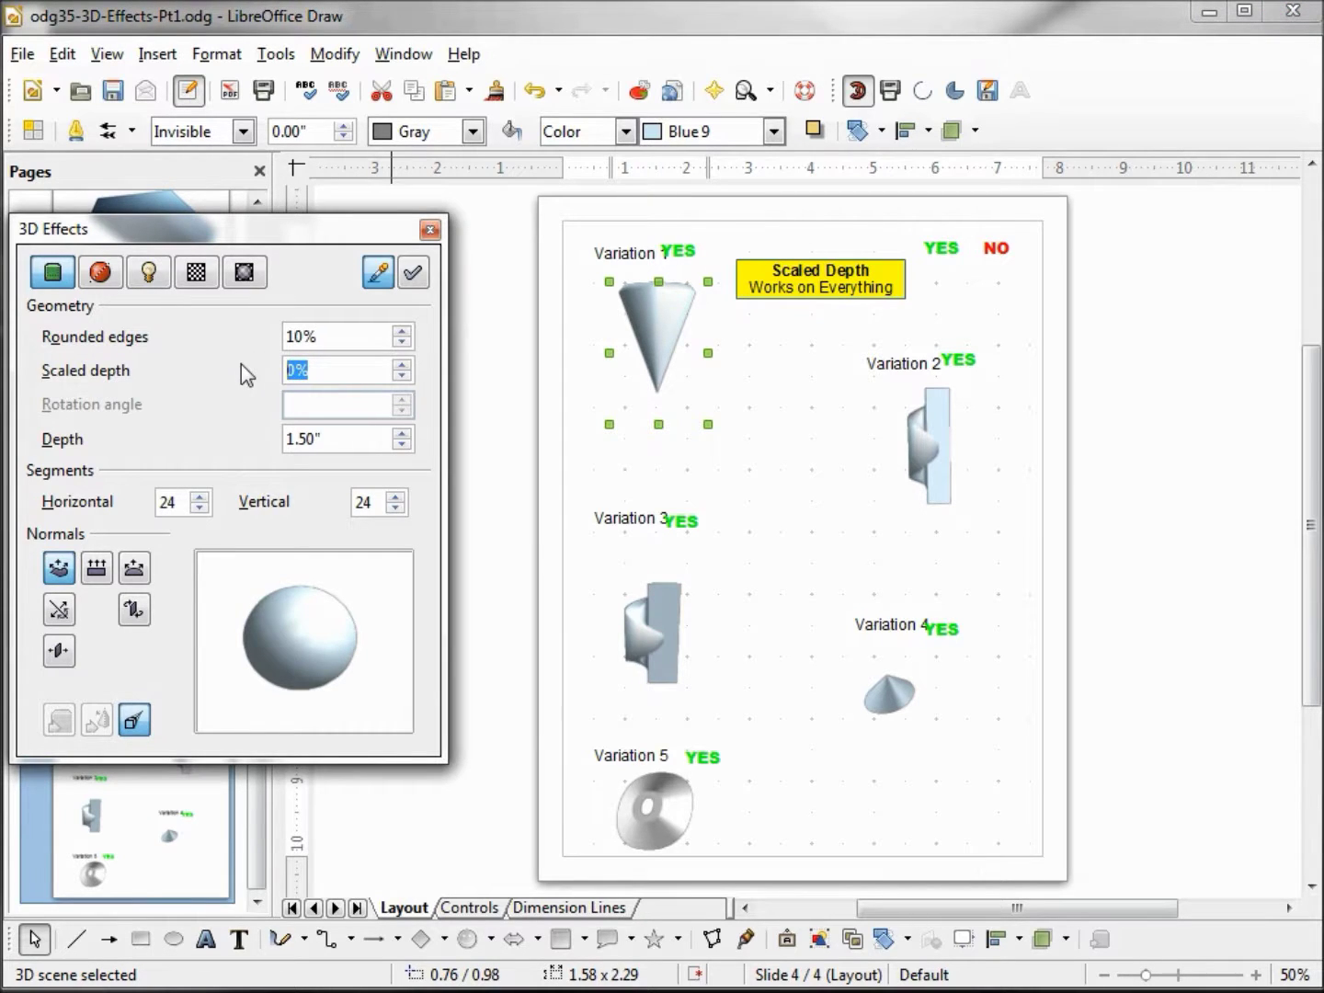
{"action": "type", "text": "100"}
{"action": "key", "text": "Tab"}
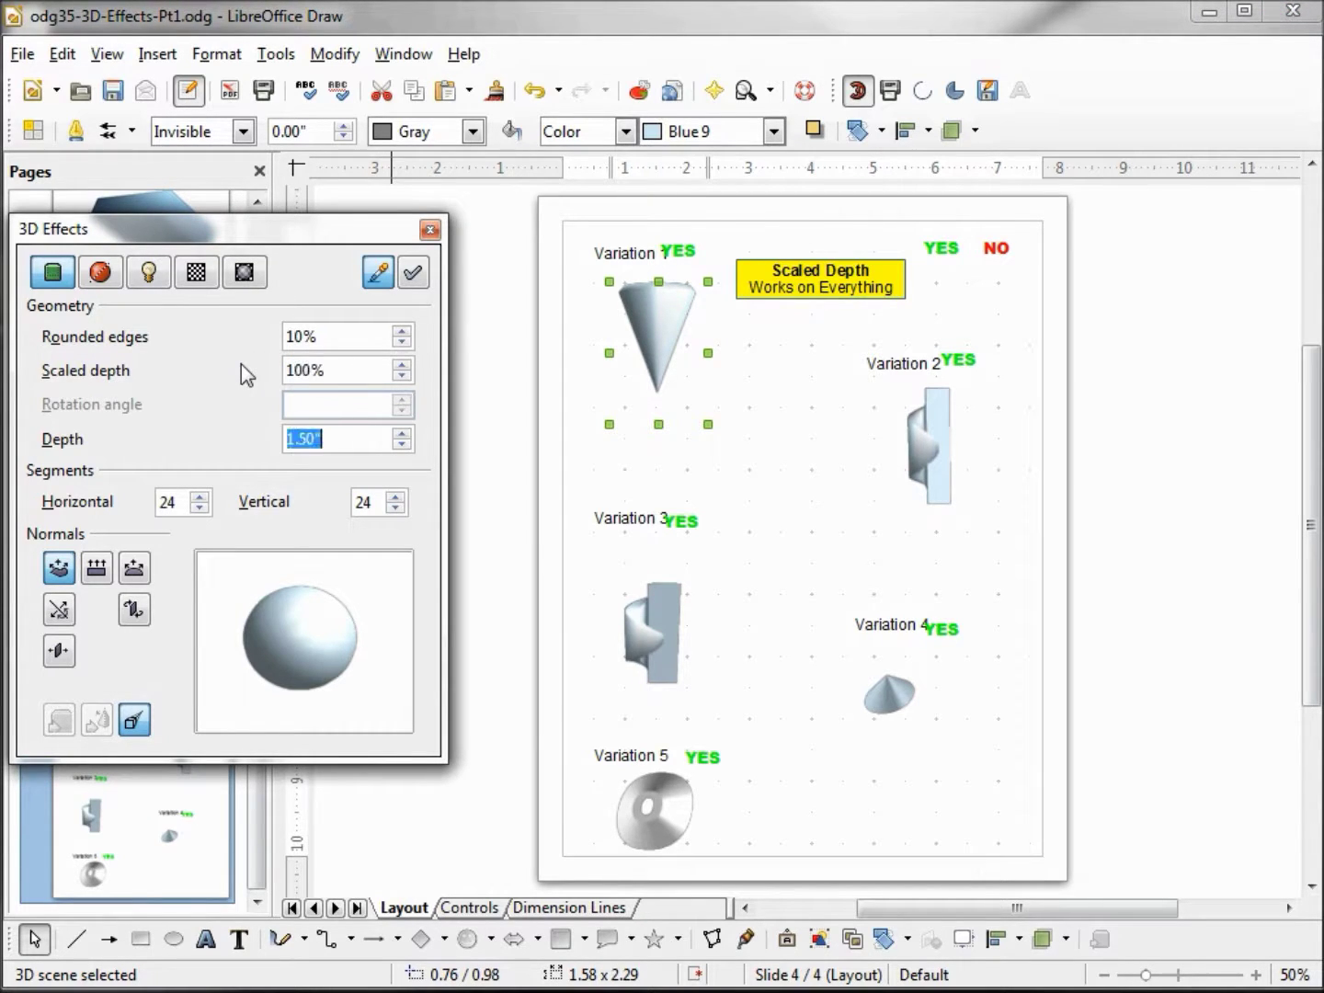
{"action": "left_click", "coordinate": [409, 277]}
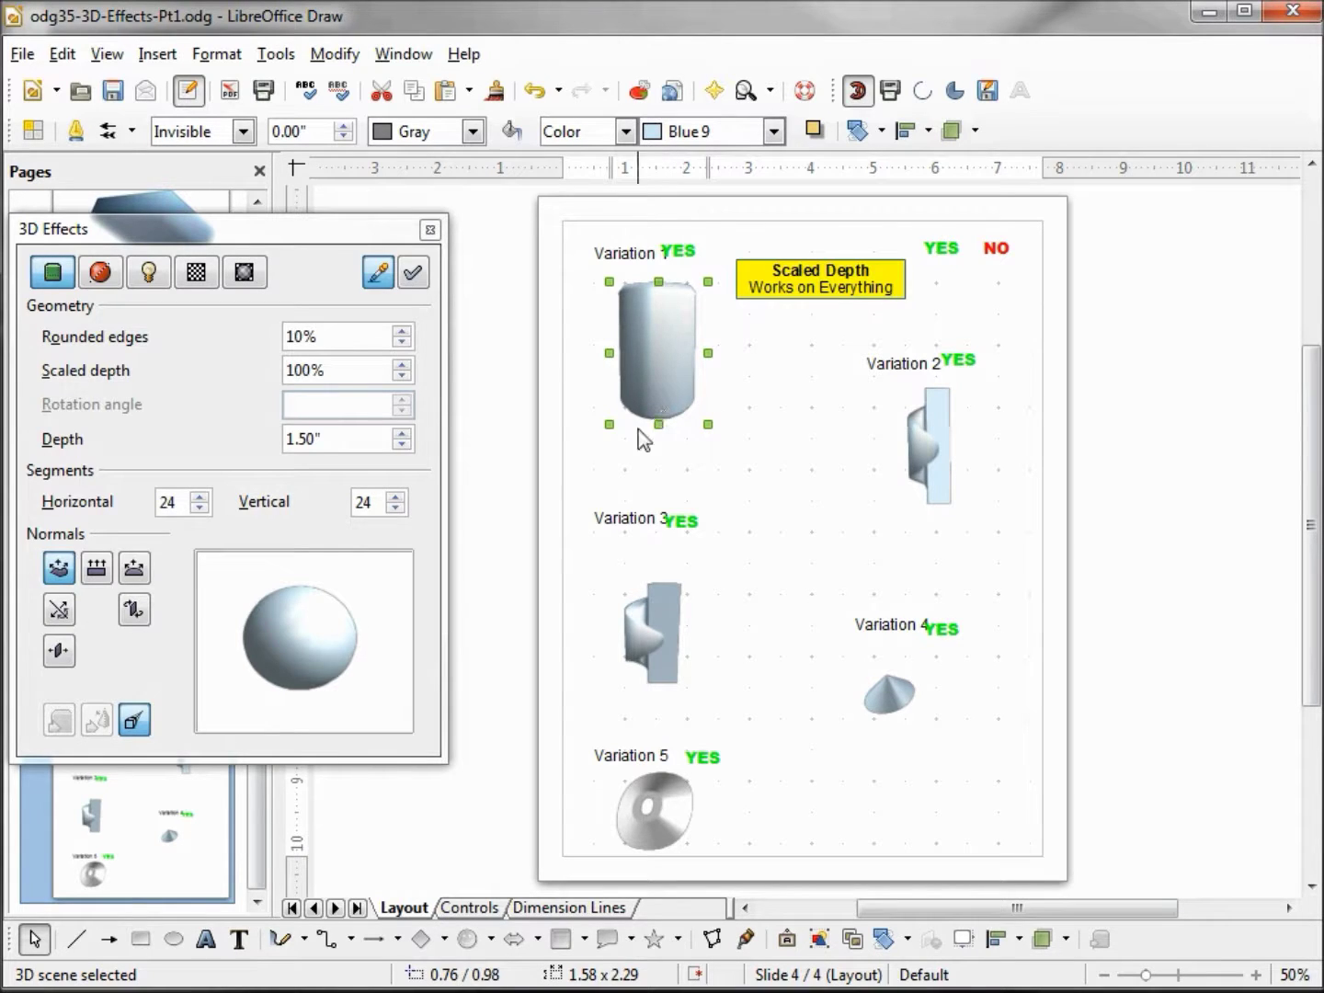
{"action": "left_click", "coordinate": [363, 369]}
Set Variation 1's scaled depth to 200%
{"action": "left_click_drag", "start_coordinate": [363, 369], "coordinate": [215, 367]}
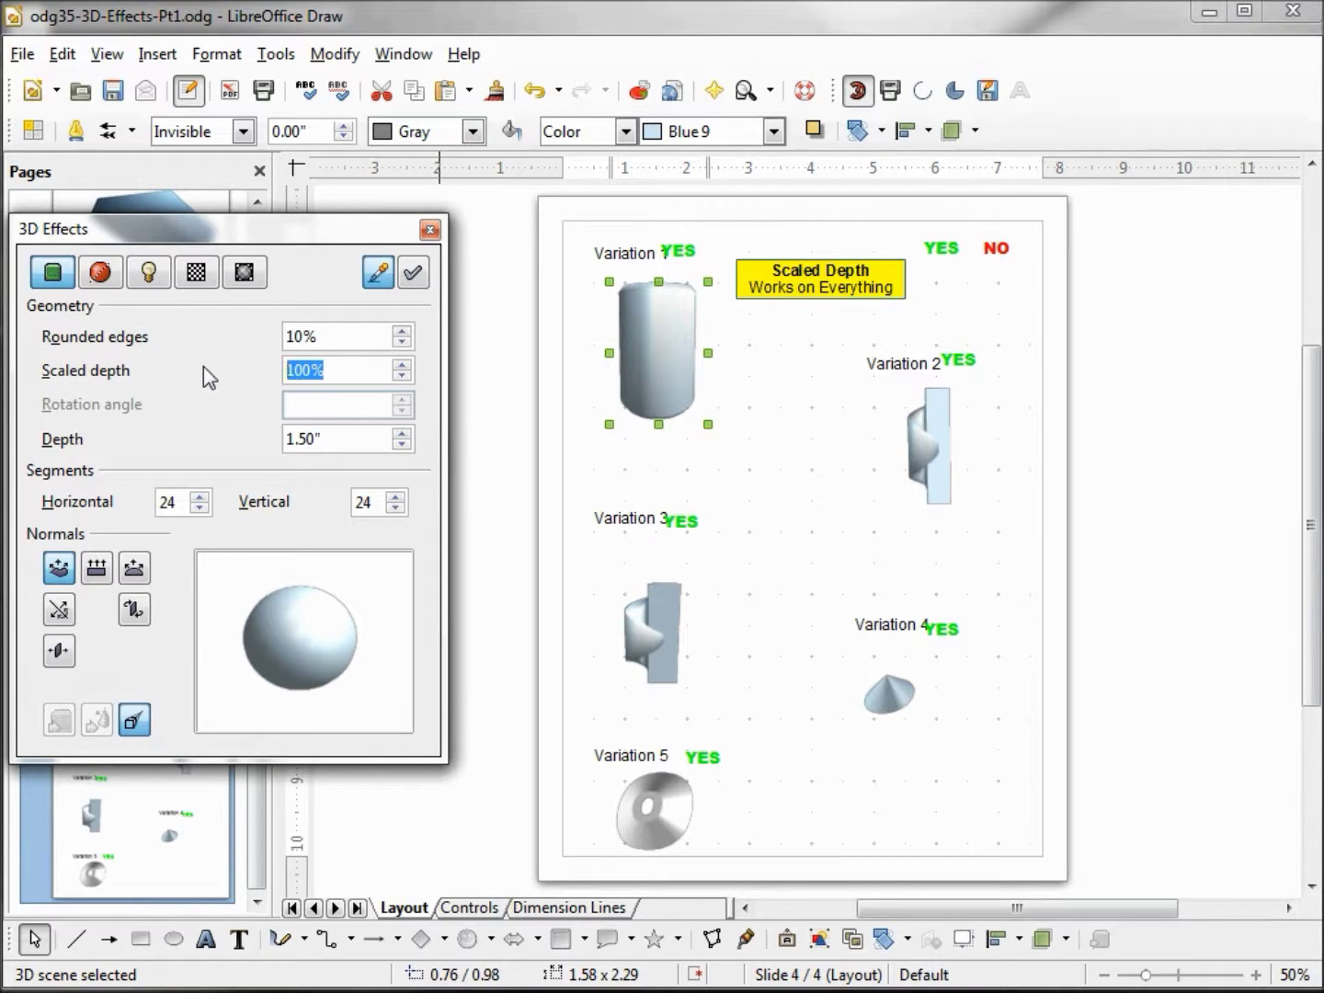
{"action": "type", "text": "200"}
{"action": "key", "text": "Tab"}
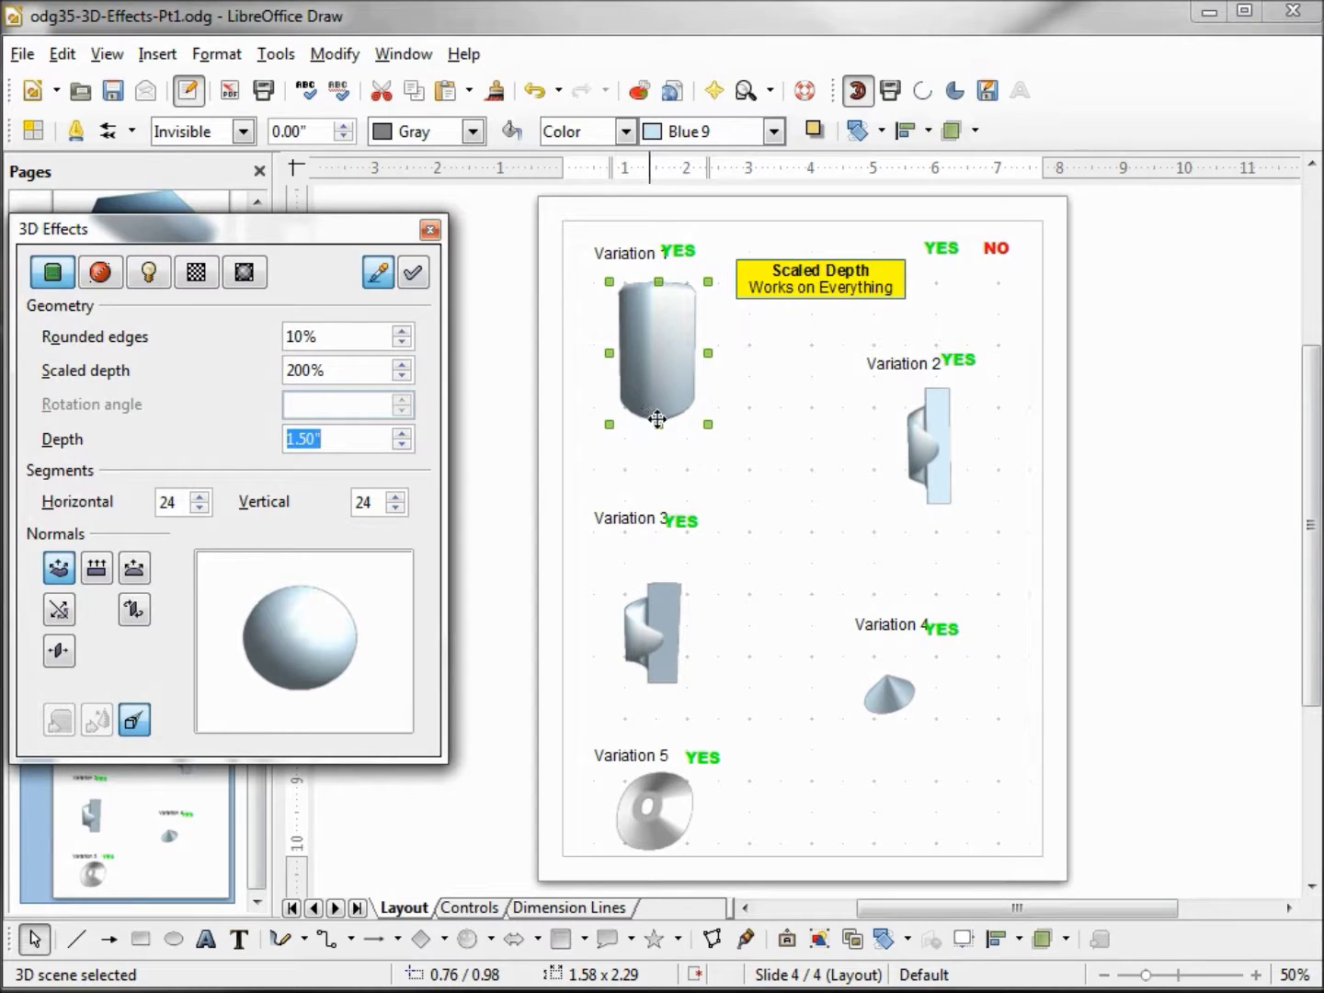
{"action": "left_click", "coordinate": [414, 274]}
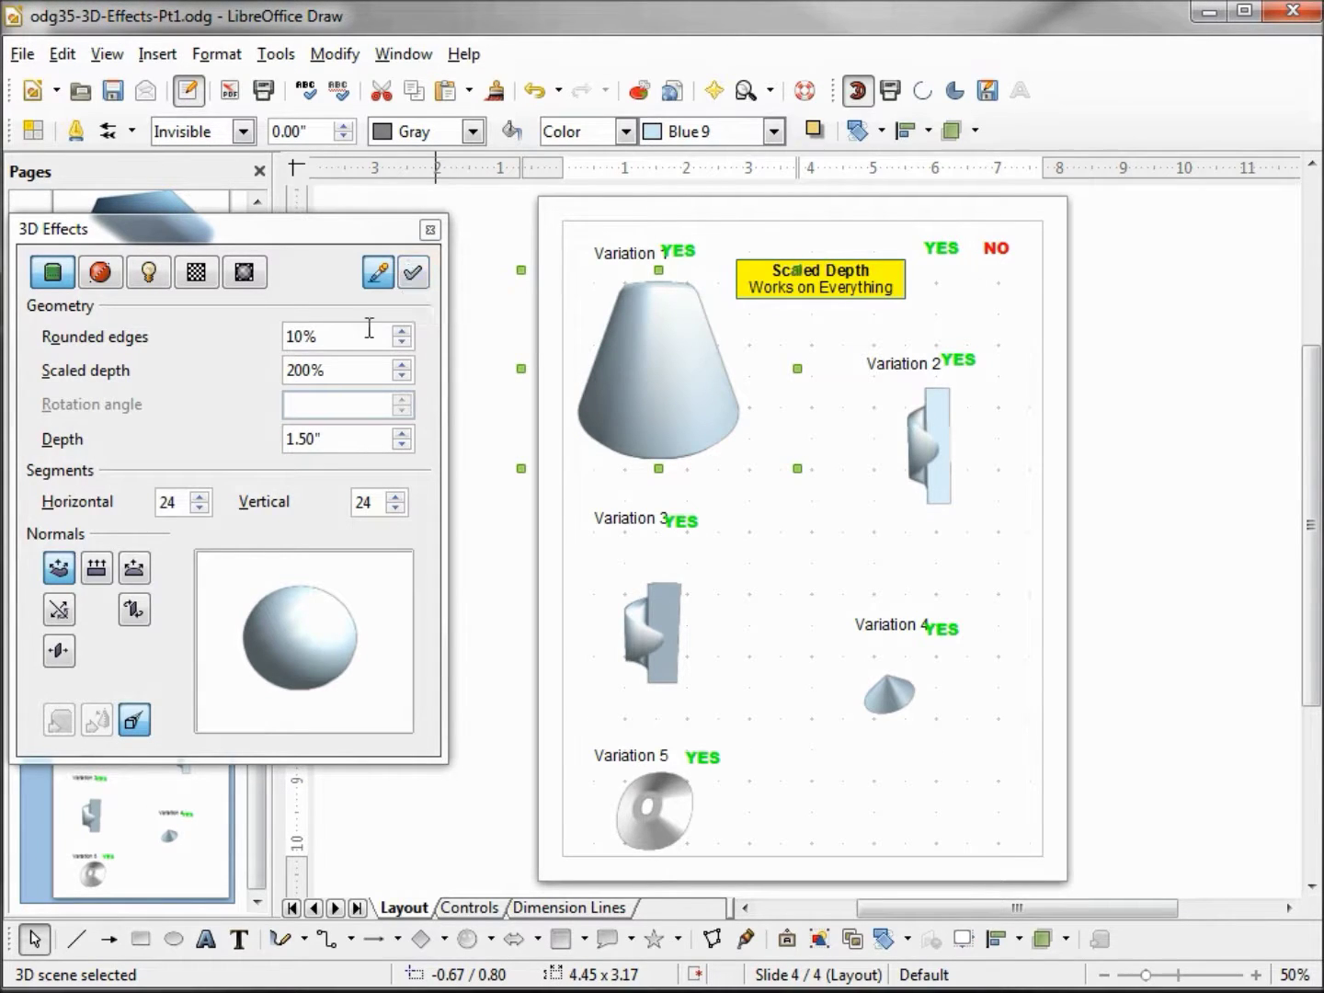
Set Variation 1's scaled depth to 0%, then inspect Variations 5 and 2
{"action": "left_click_drag", "start_coordinate": [349, 371], "coordinate": [273, 358]}
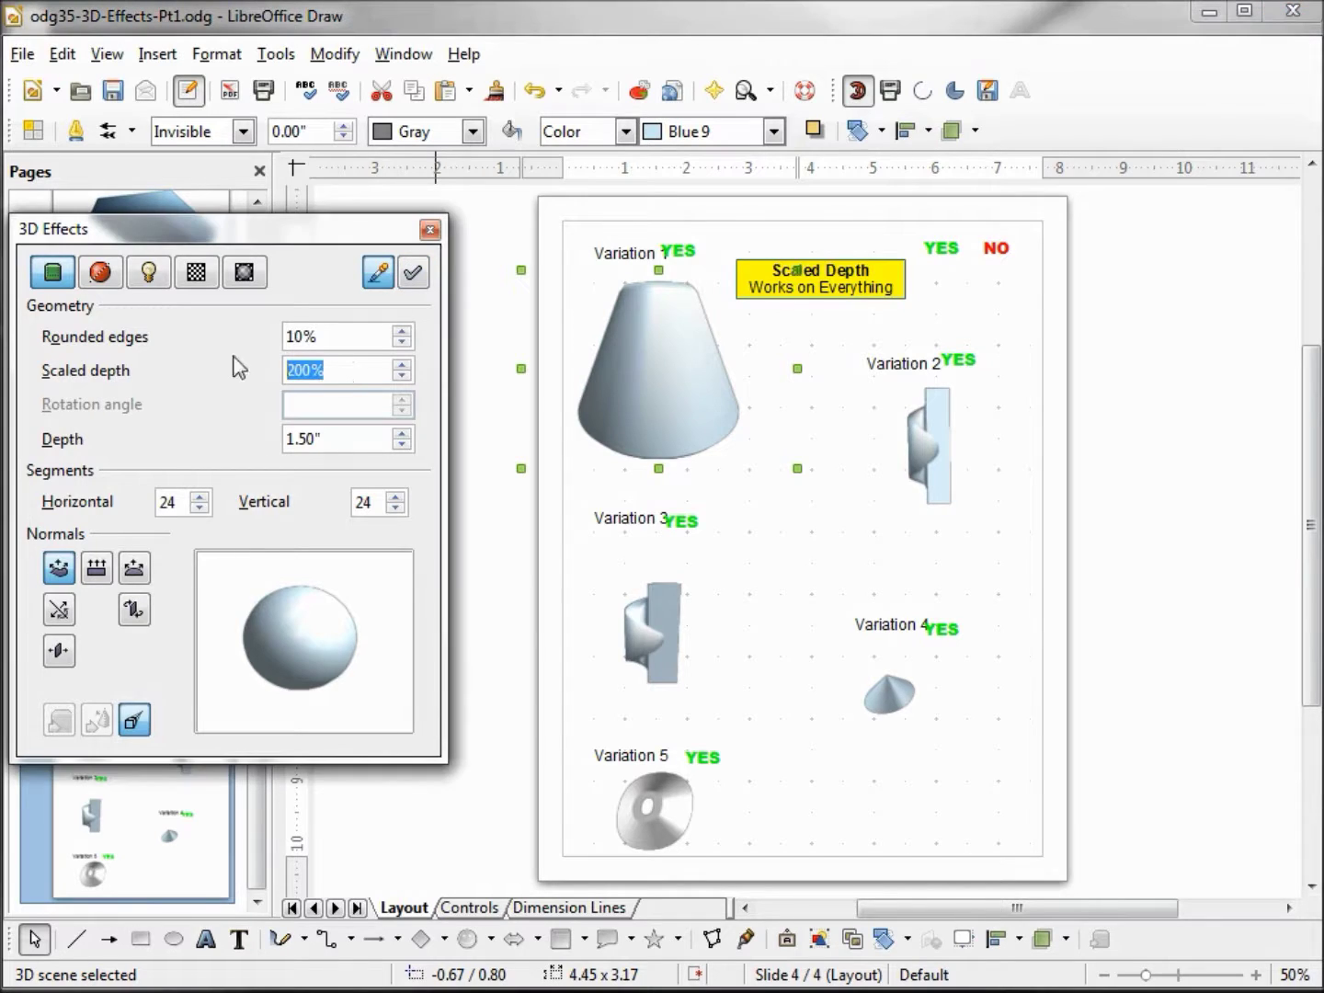
{"action": "type", "text": "0"}
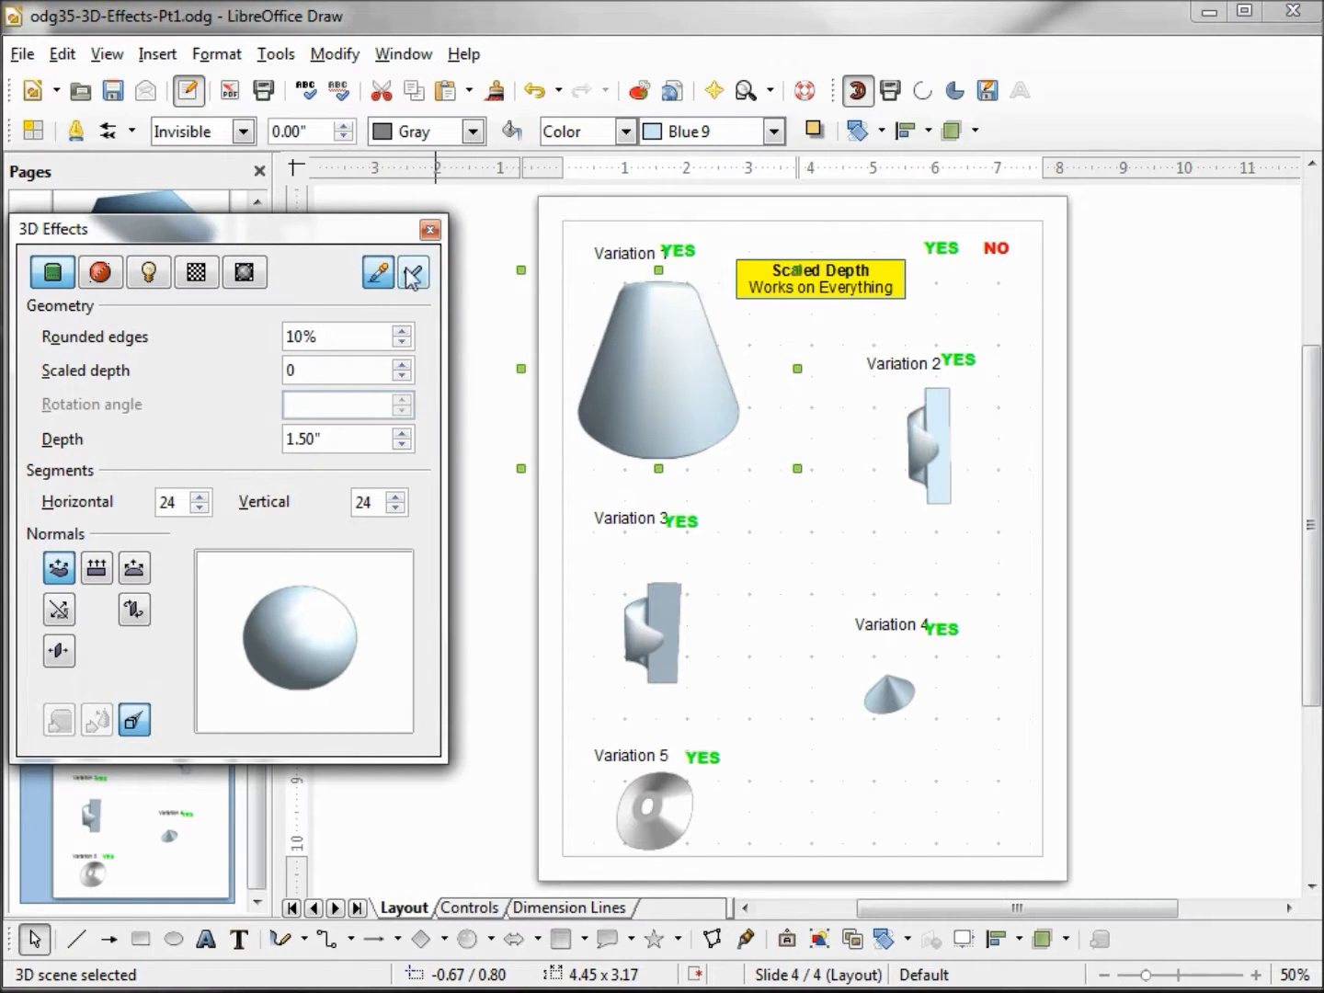
{"action": "type", "text": "%"}
{"action": "left_click", "coordinate": [414, 274]}
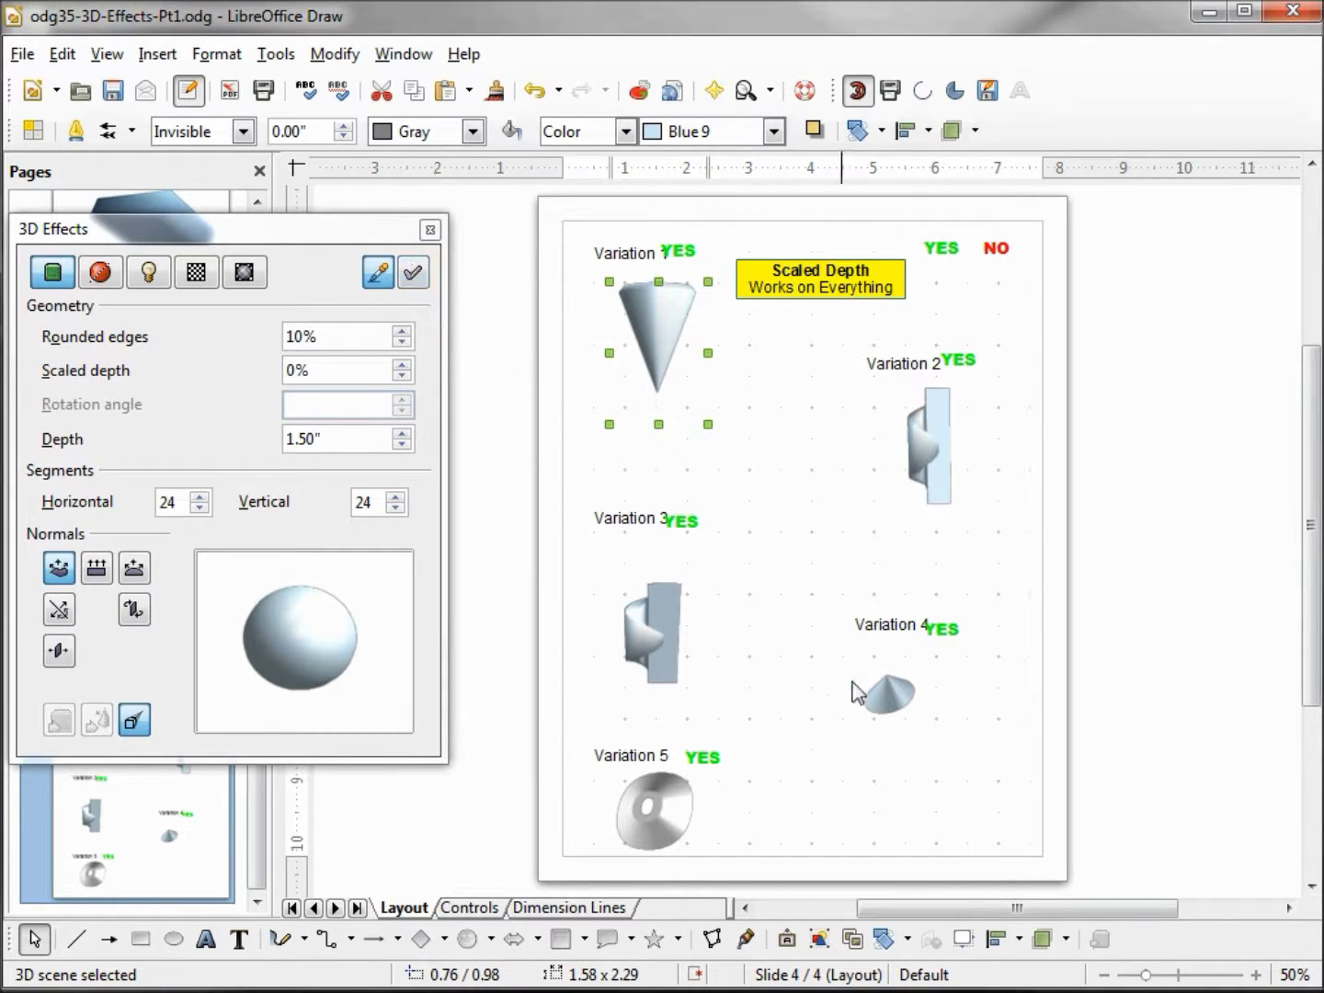
{"action": "left_click", "coordinate": [662, 812]}
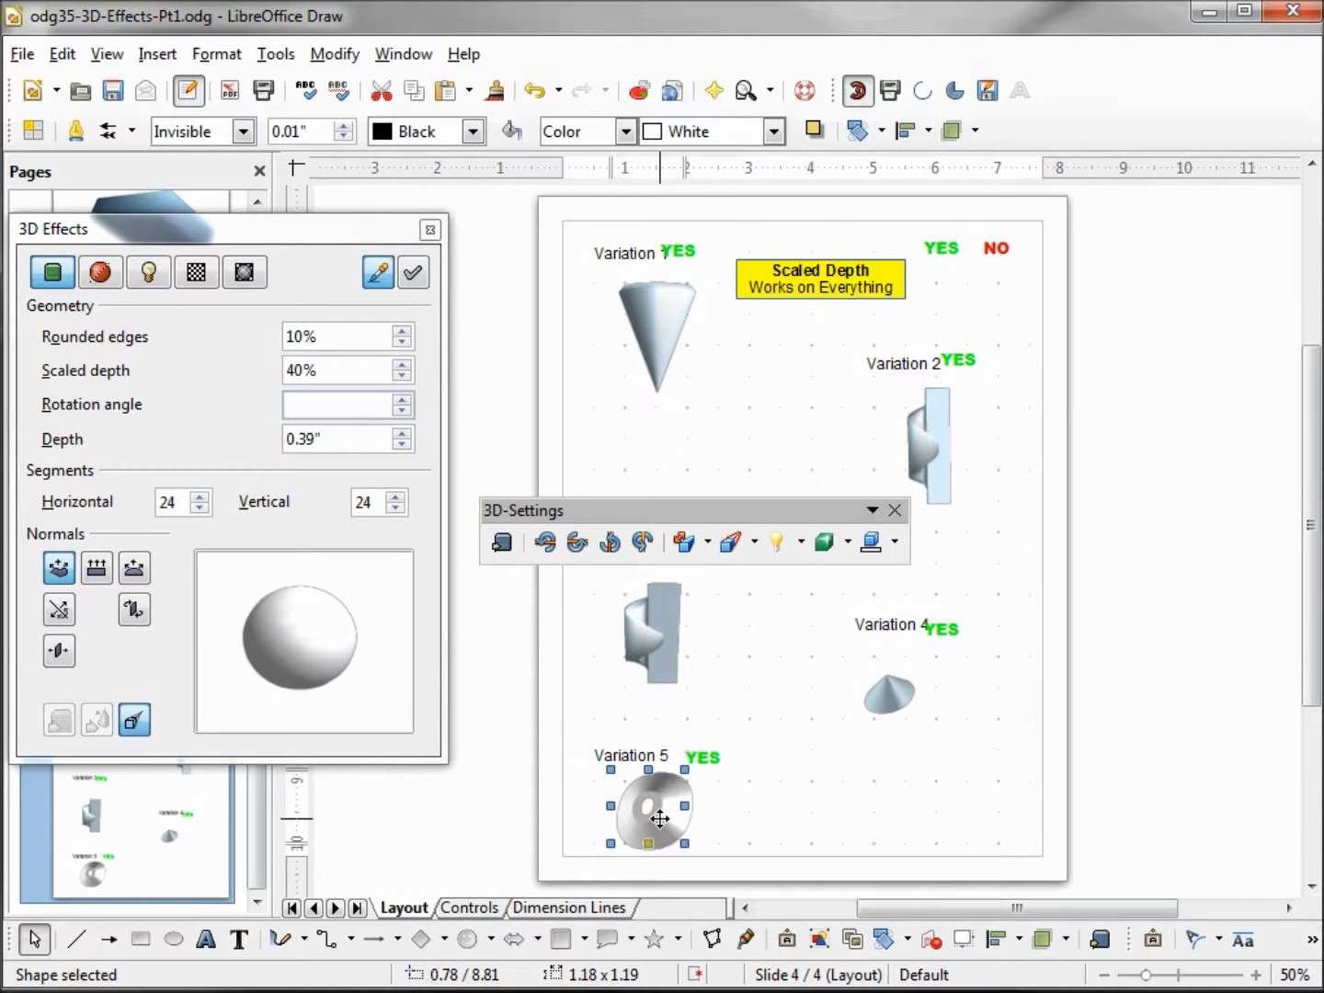
{"action": "left_click", "coordinate": [944, 415]}
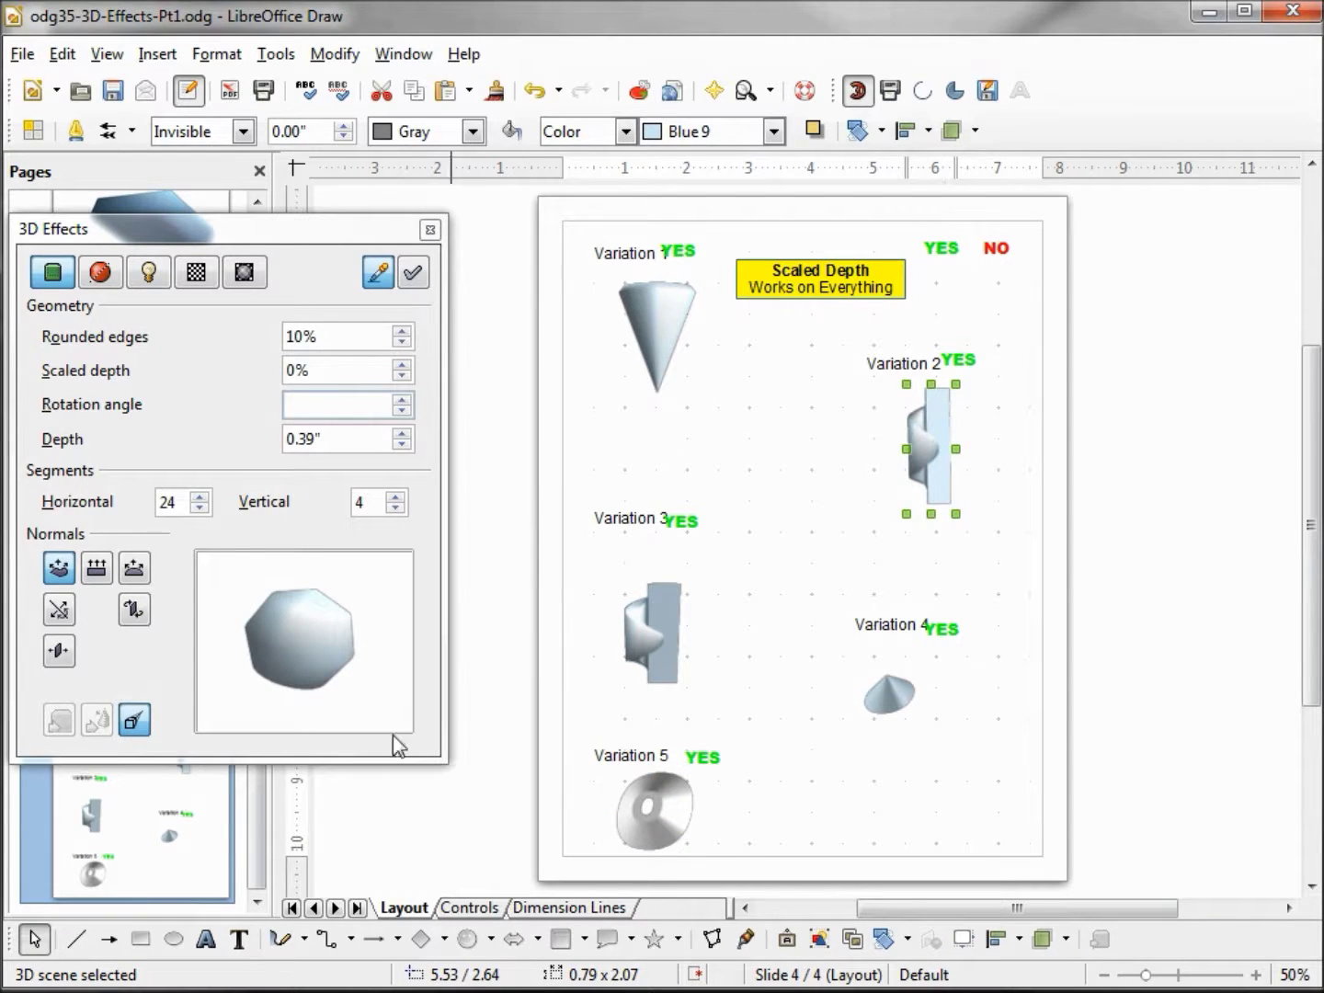
Draw a tall rectangle just left of Variation 2
{"action": "left_click", "coordinate": [145, 941]}
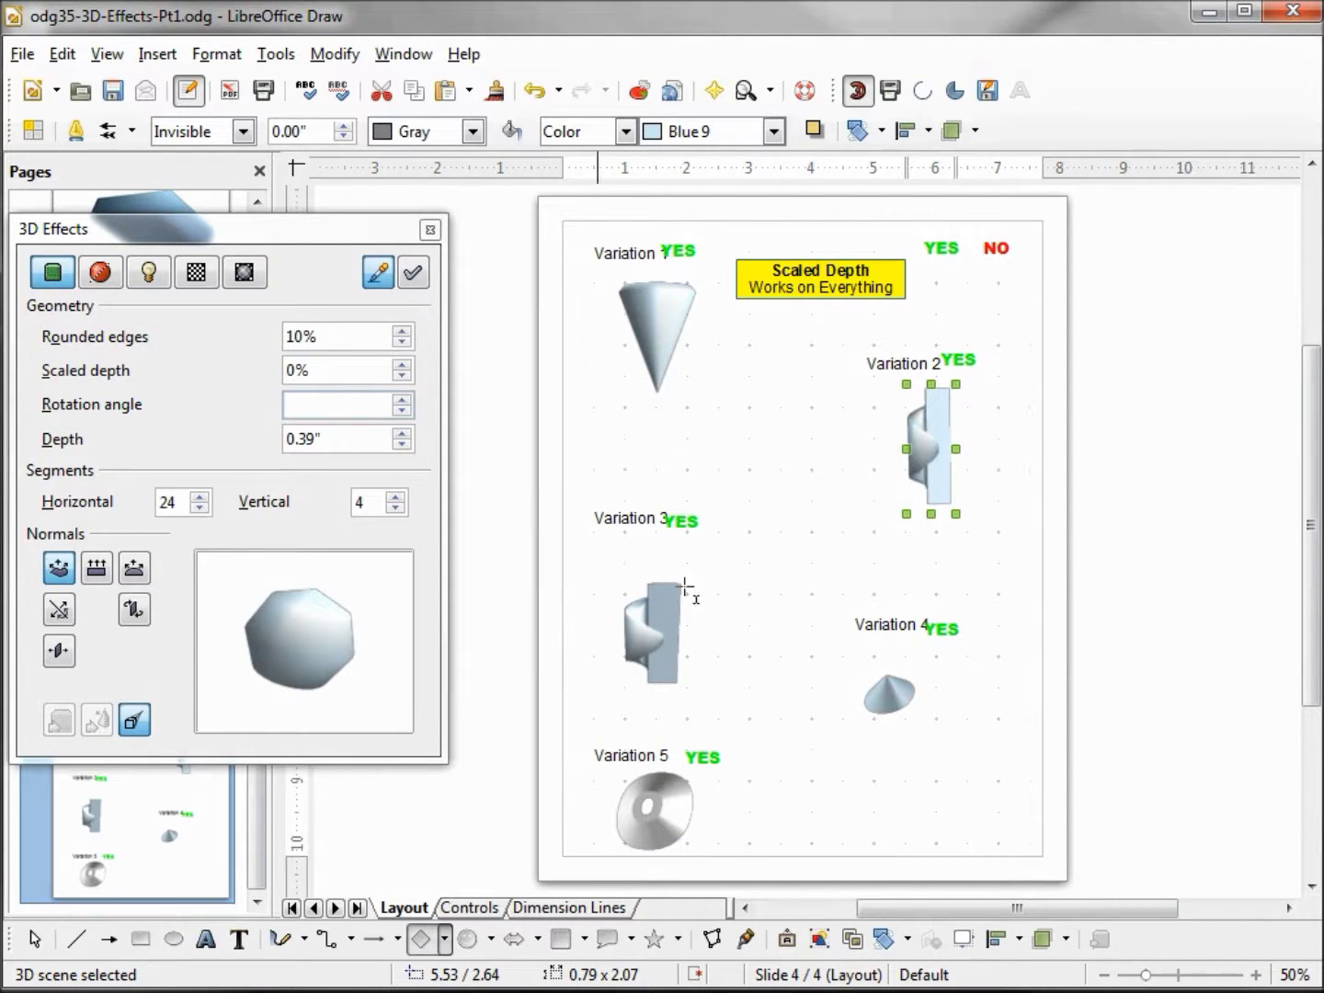
{"action": "left_click", "coordinate": [833, 387]}
{"action": "left_click_drag", "start_coordinate": [830, 387], "coordinate": [862, 501]}
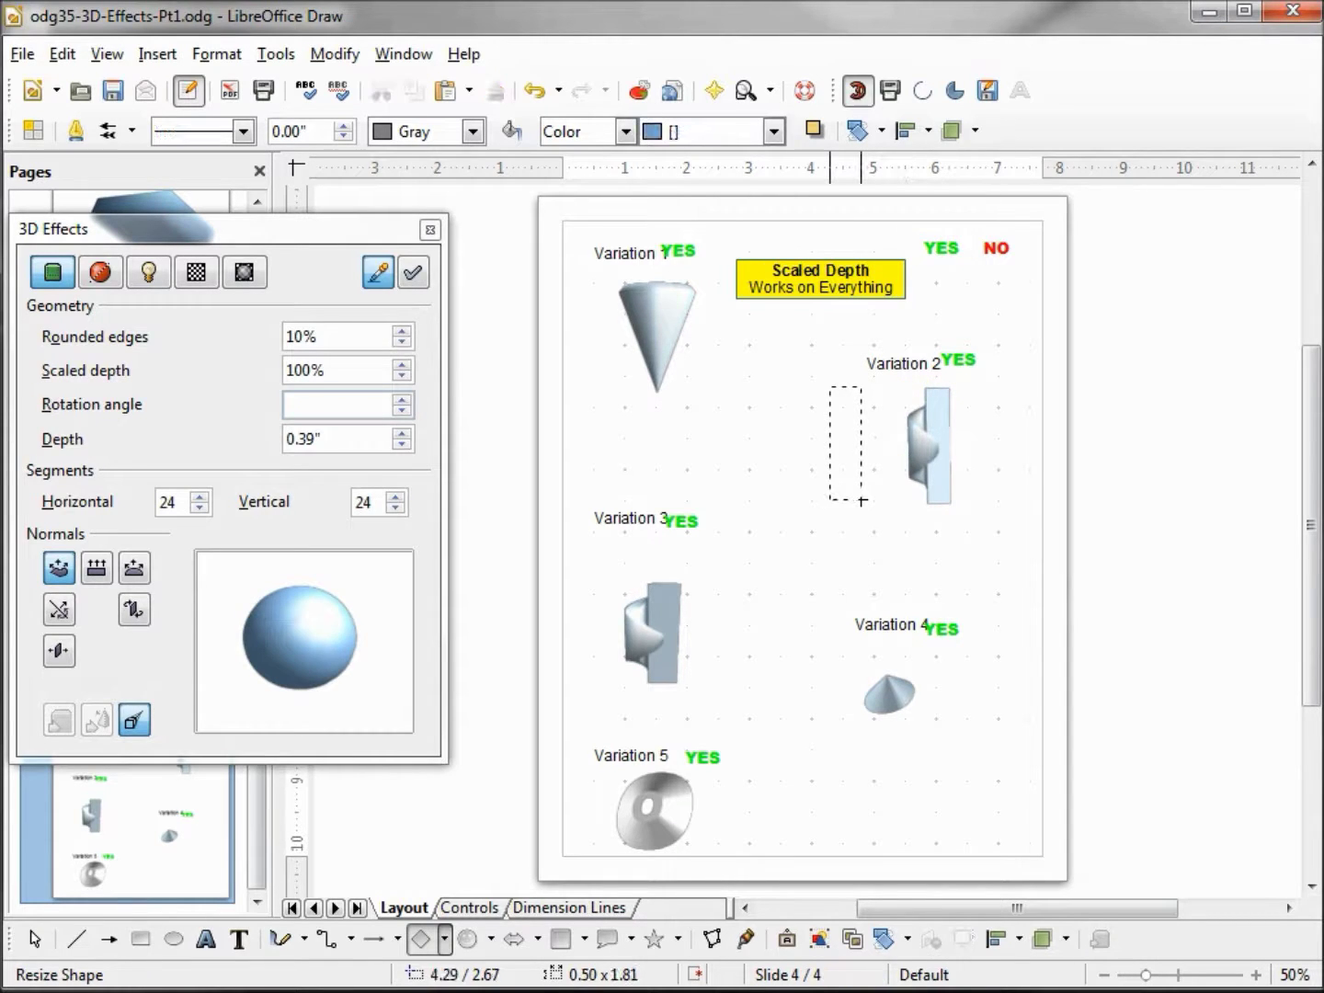
{"action": "left_click_drag", "start_coordinate": [862, 501], "coordinate": [862, 501]}
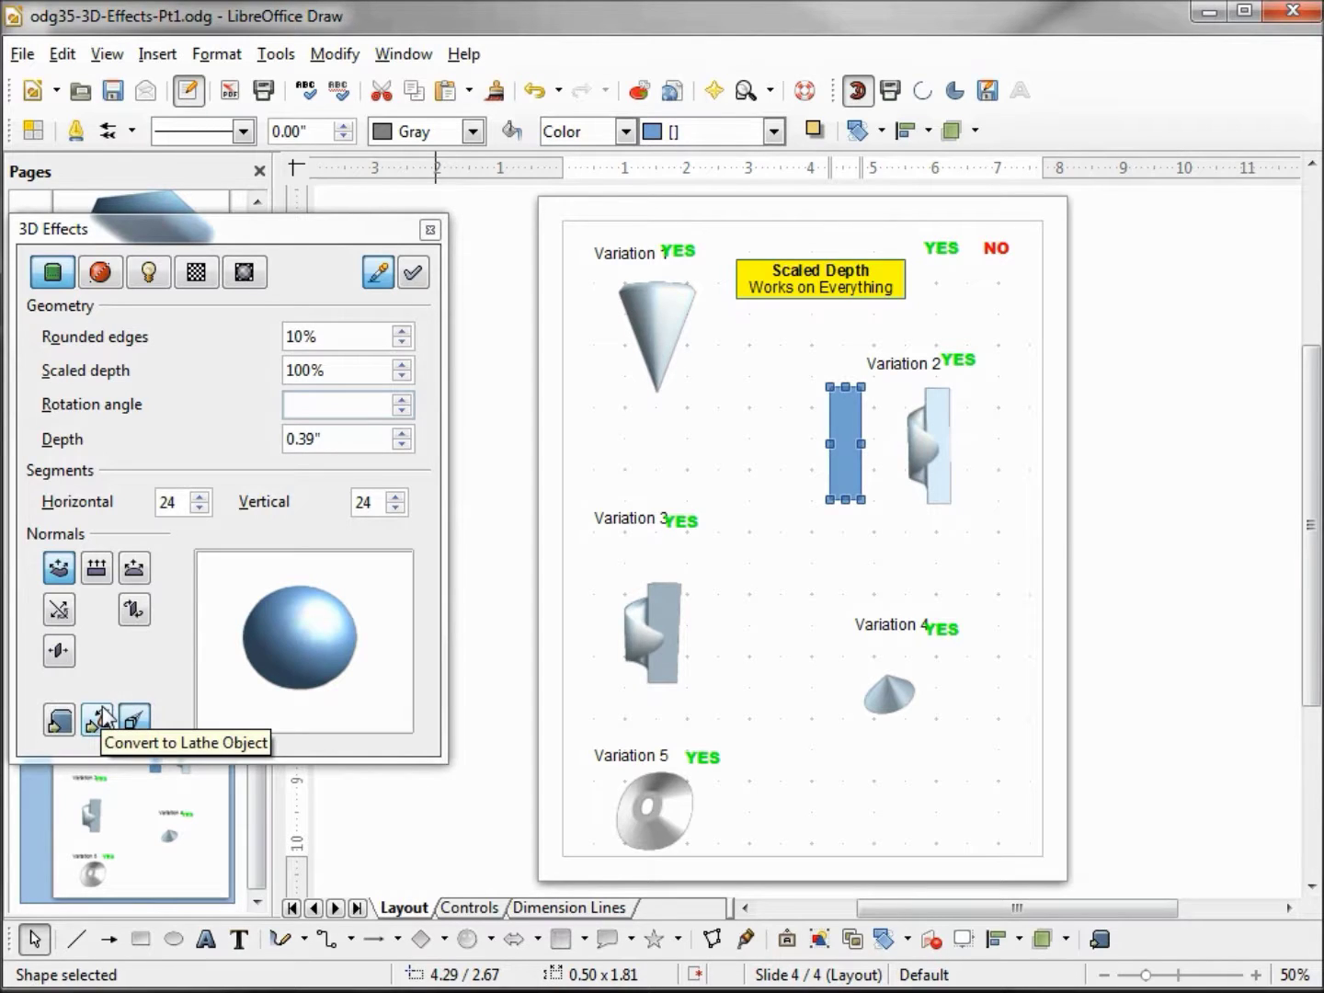
Turn the rectangle into a lathe object with 0% scaled depth
{"action": "left_click", "coordinate": [100, 717]}
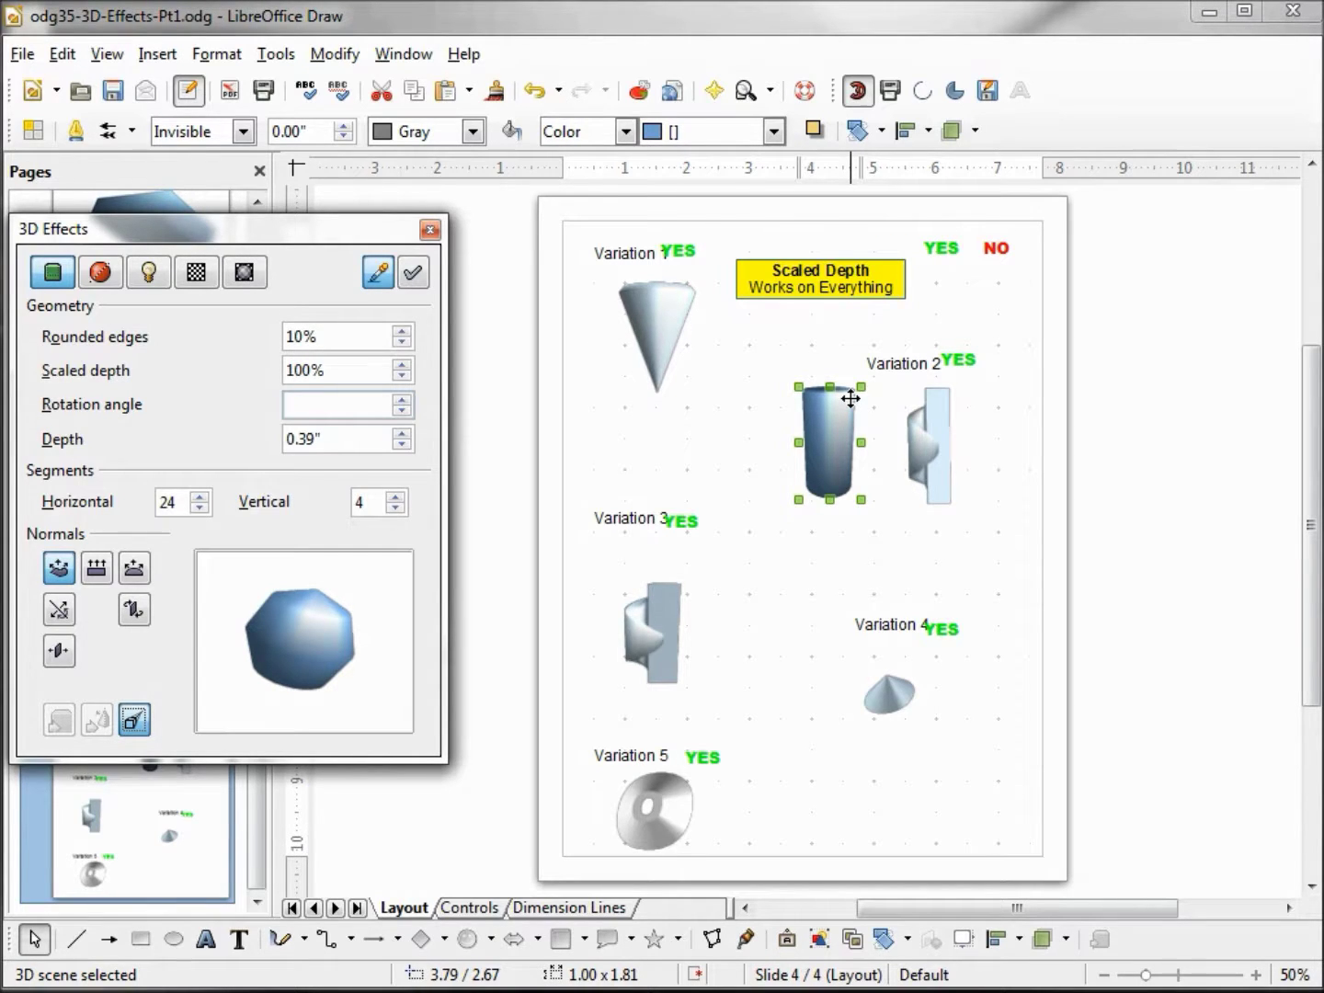
{"action": "left_click_drag", "start_coordinate": [329, 371], "coordinate": [257, 368]}
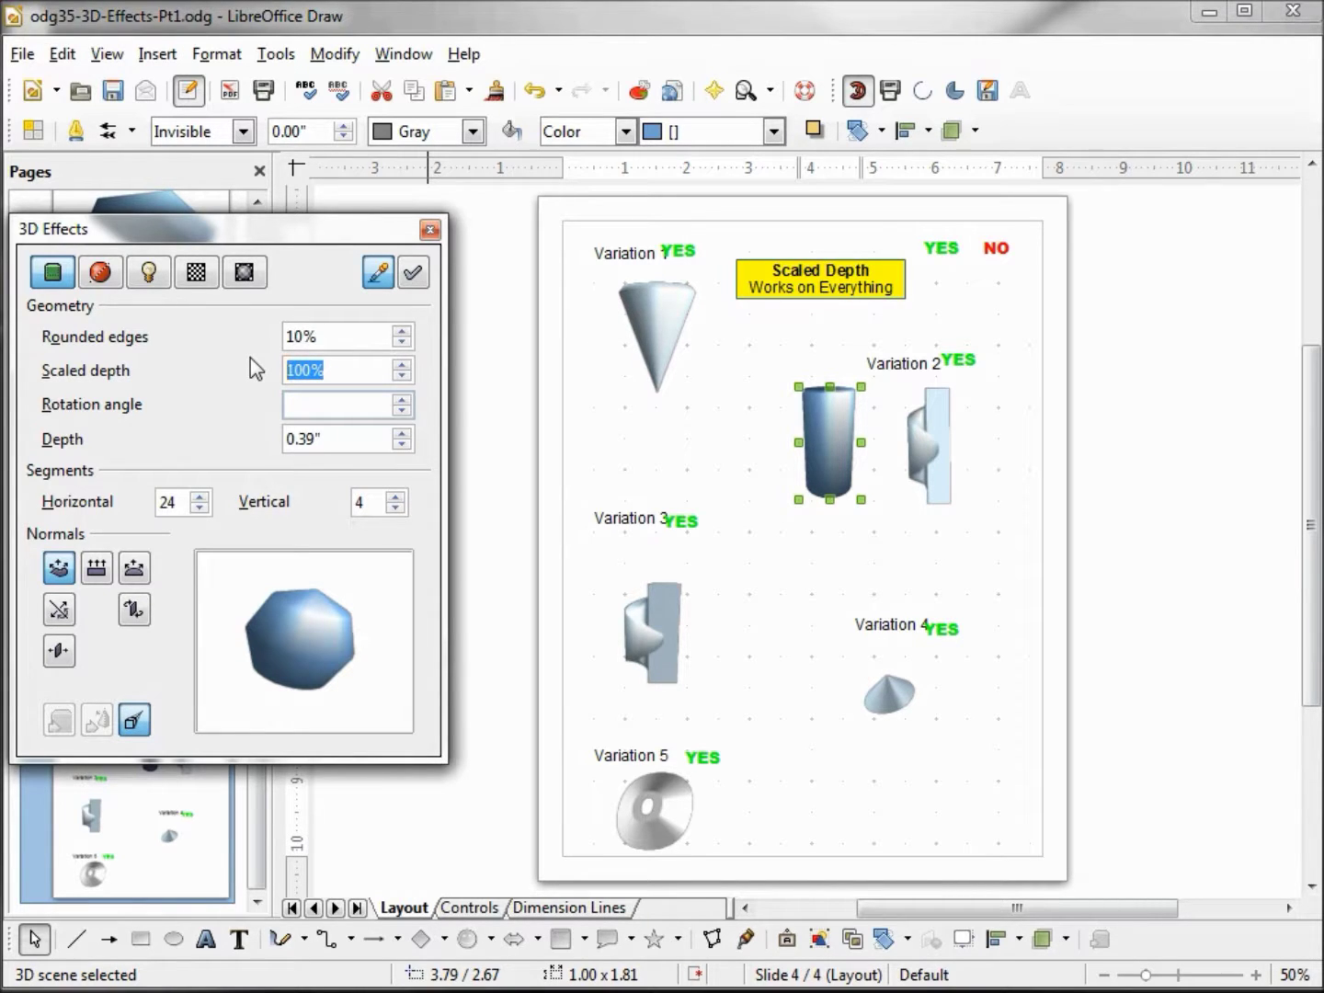
{"action": "type", "text": "0"}
{"action": "left_click", "coordinate": [410, 273]}
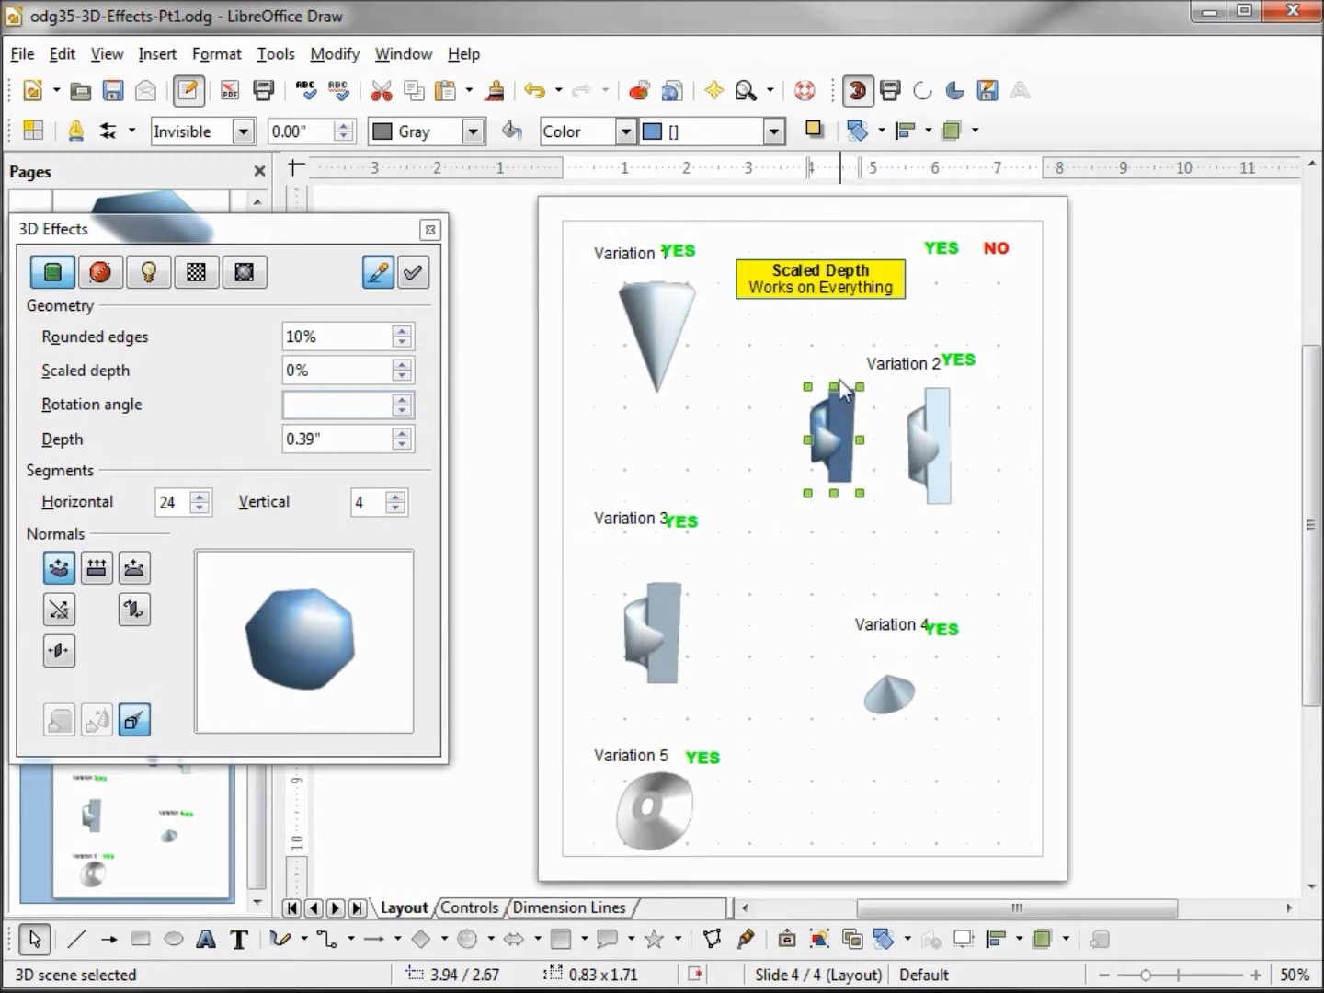
Insert a new blank slide 5
{"action": "left_click", "coordinate": [782, 448]}
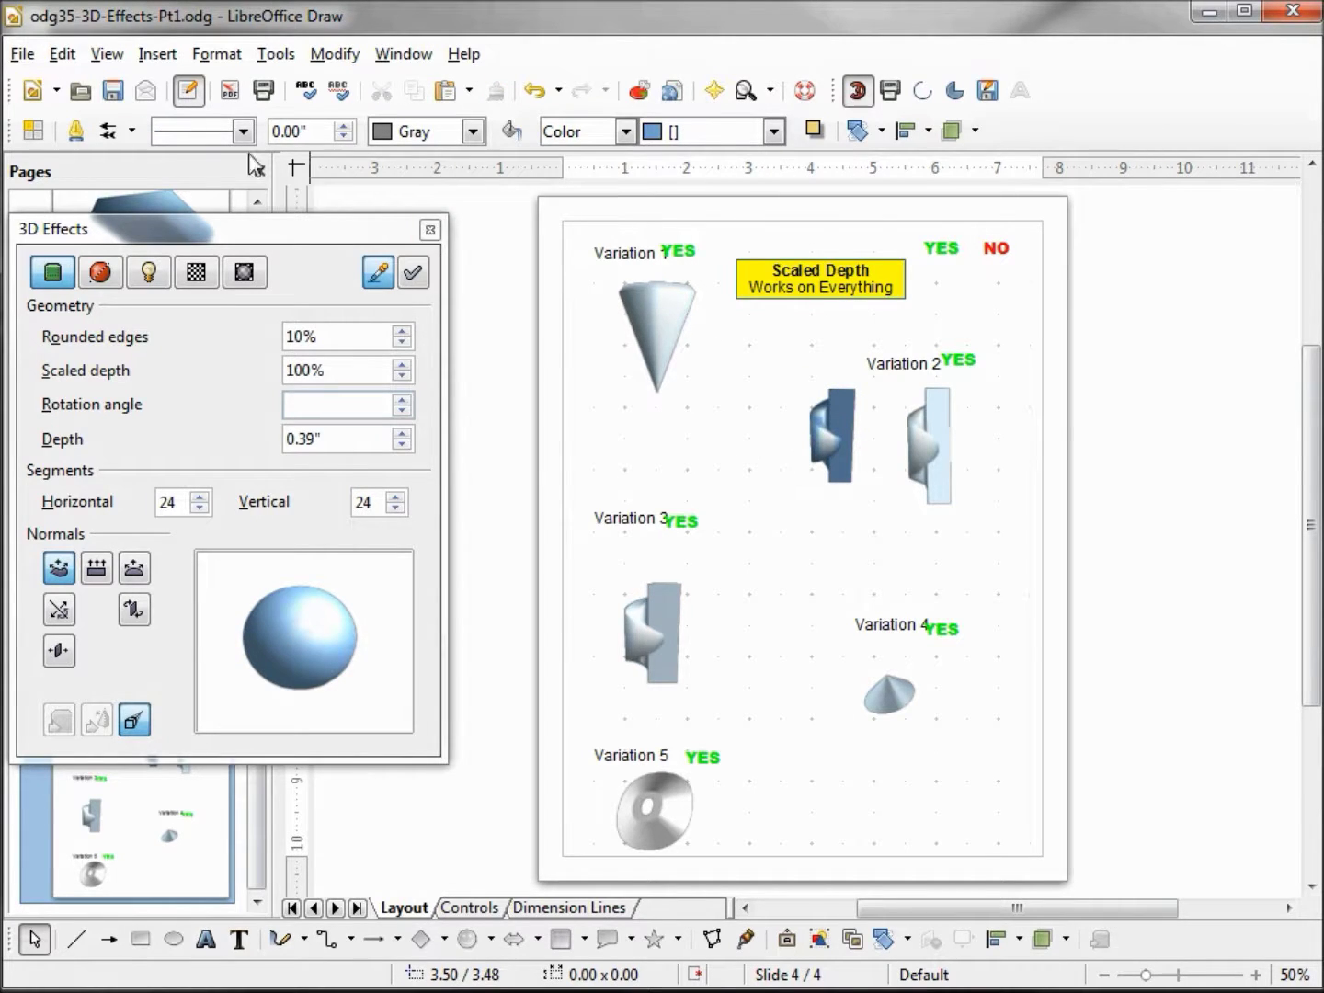
{"action": "left_click", "coordinate": [170, 57]}
{"action": "left_click", "coordinate": [183, 95]}
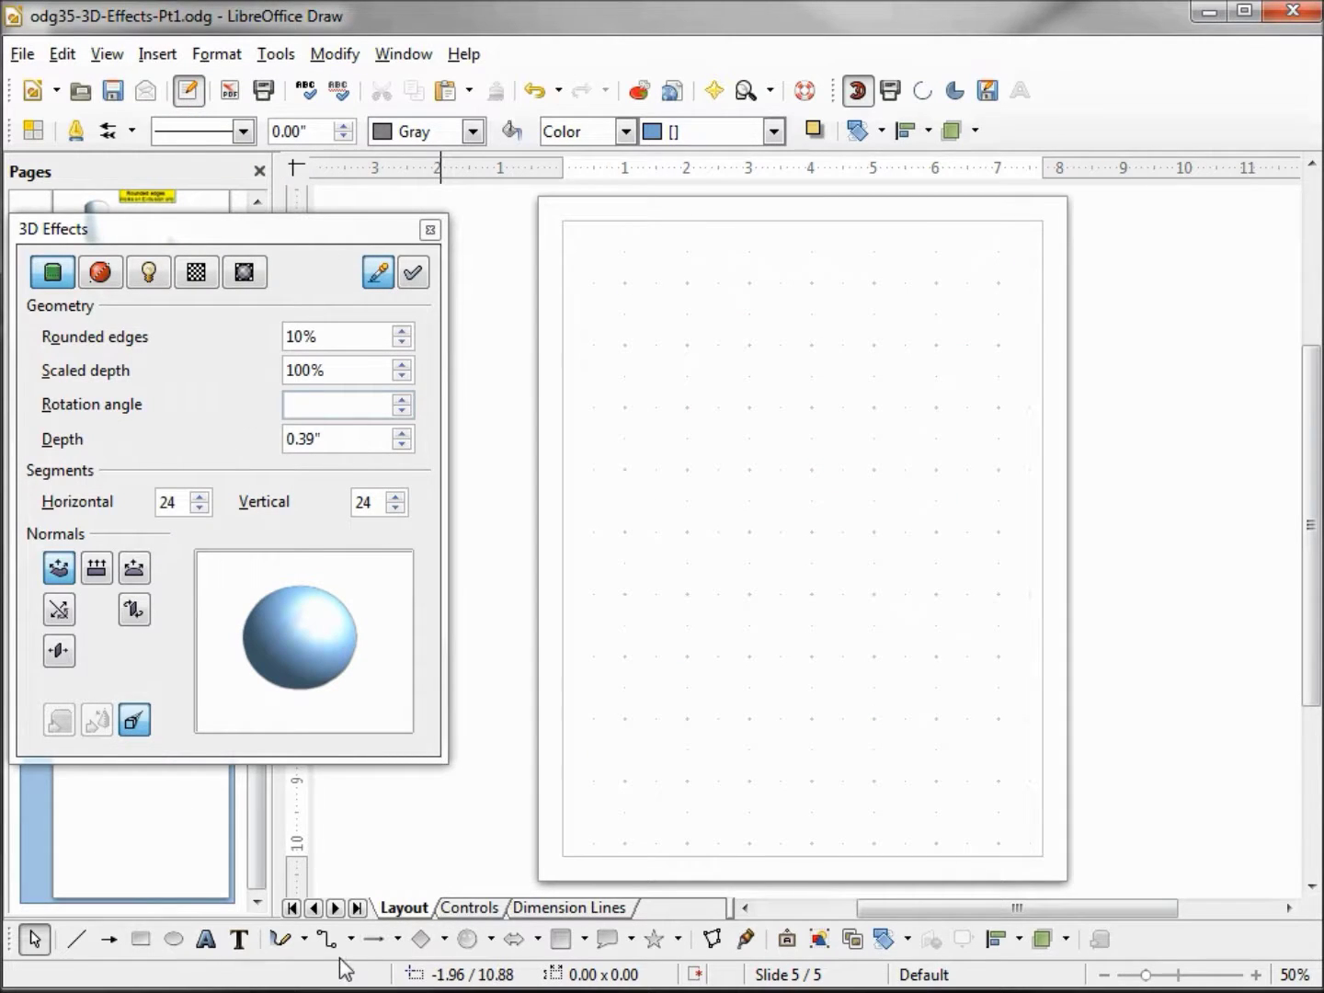
Draw a diagonal polygon line on slide 5
{"action": "left_click", "coordinate": [304, 939]}
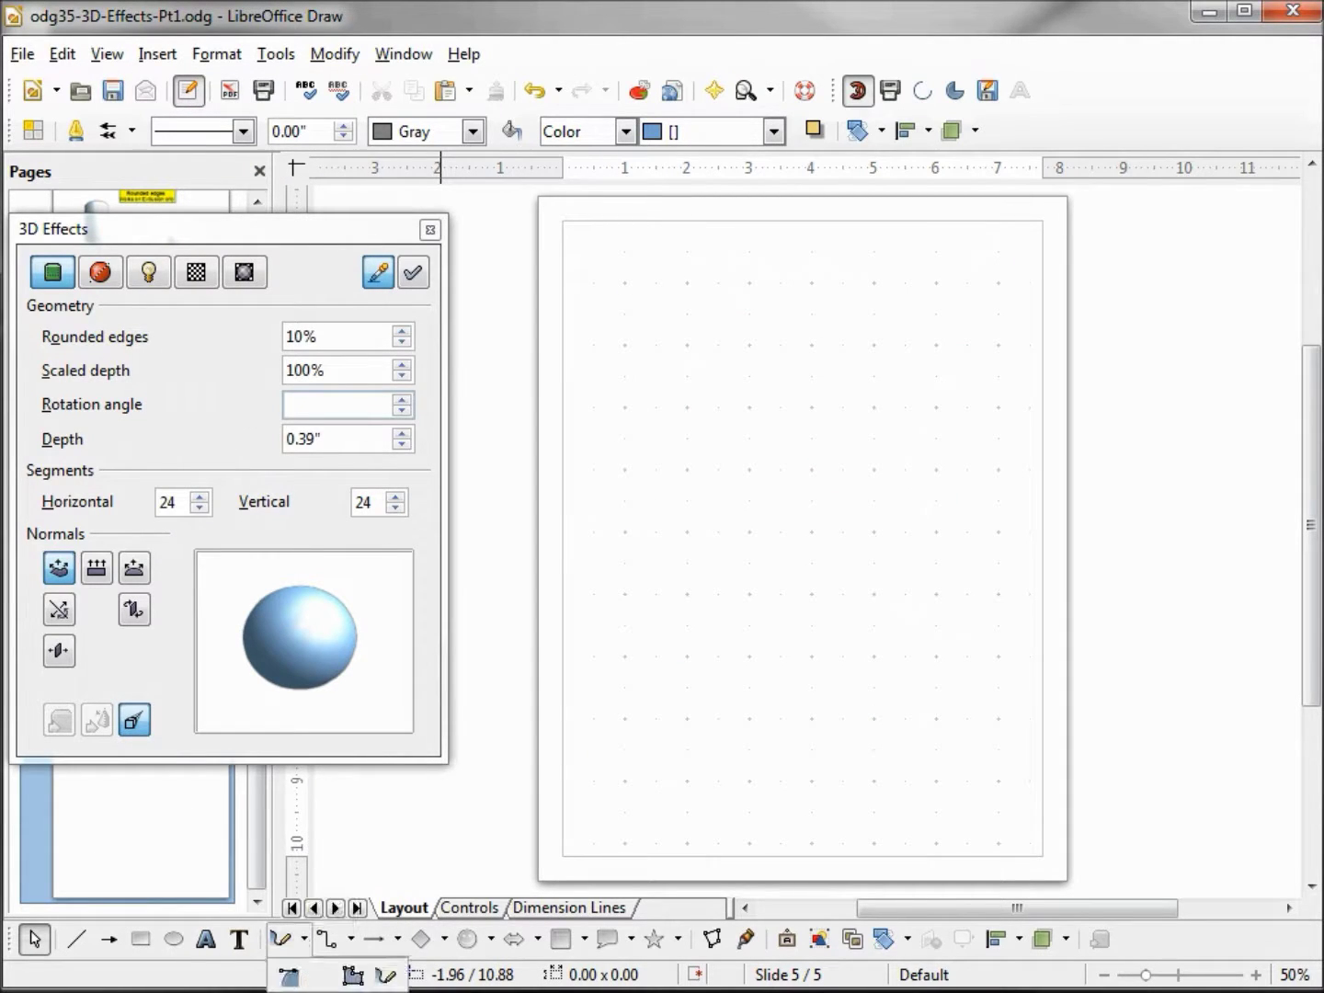
{"action": "left_click", "coordinate": [319, 974]}
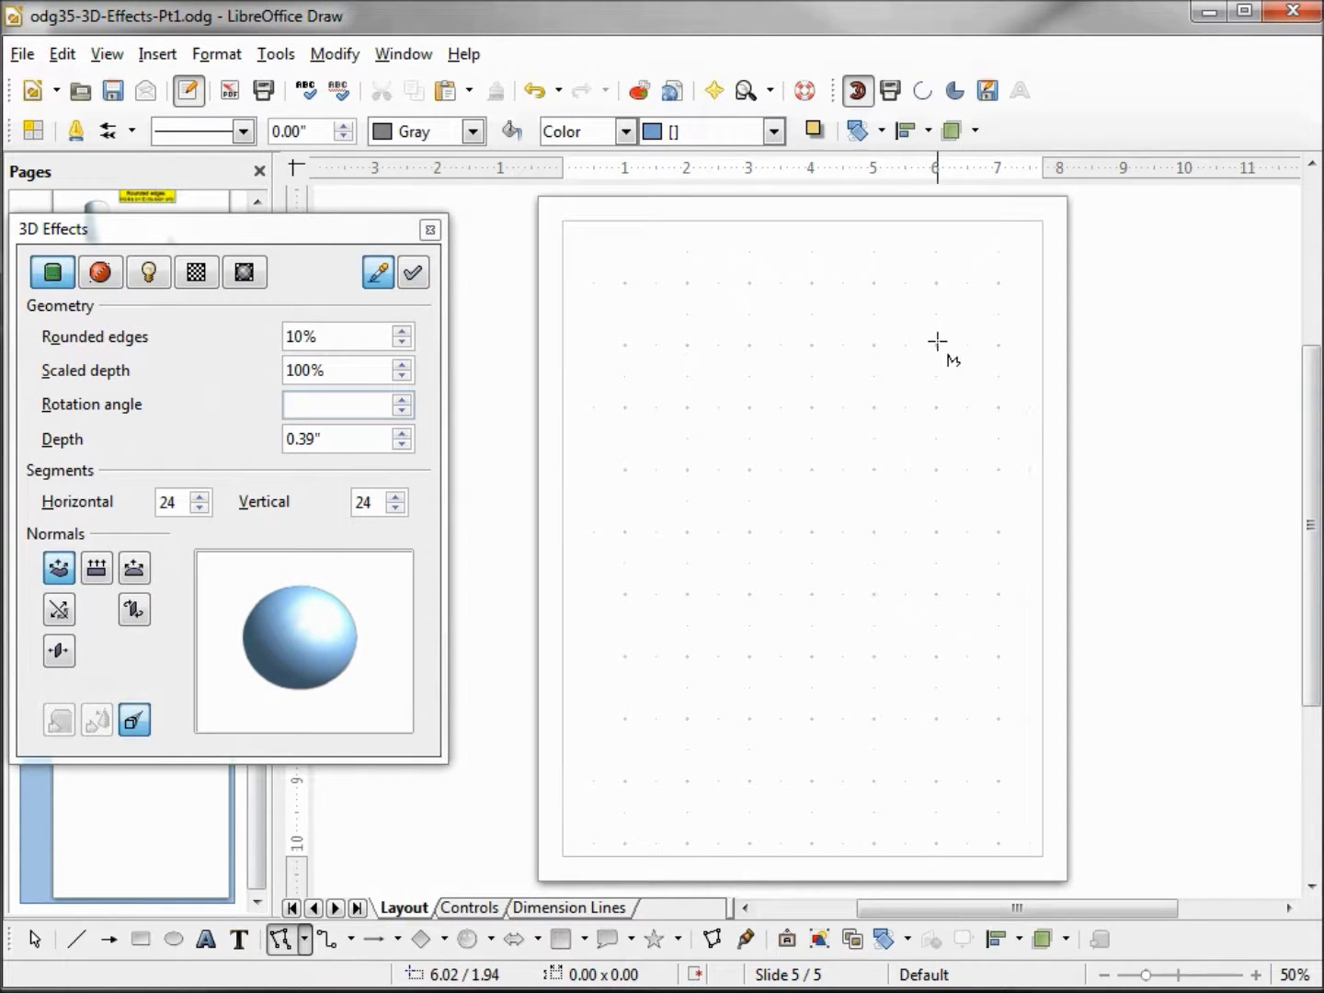
{"action": "left_click_drag", "start_coordinate": [937, 342], "coordinate": [782, 624]}
{"action": "double_click", "coordinate": [782, 623]}
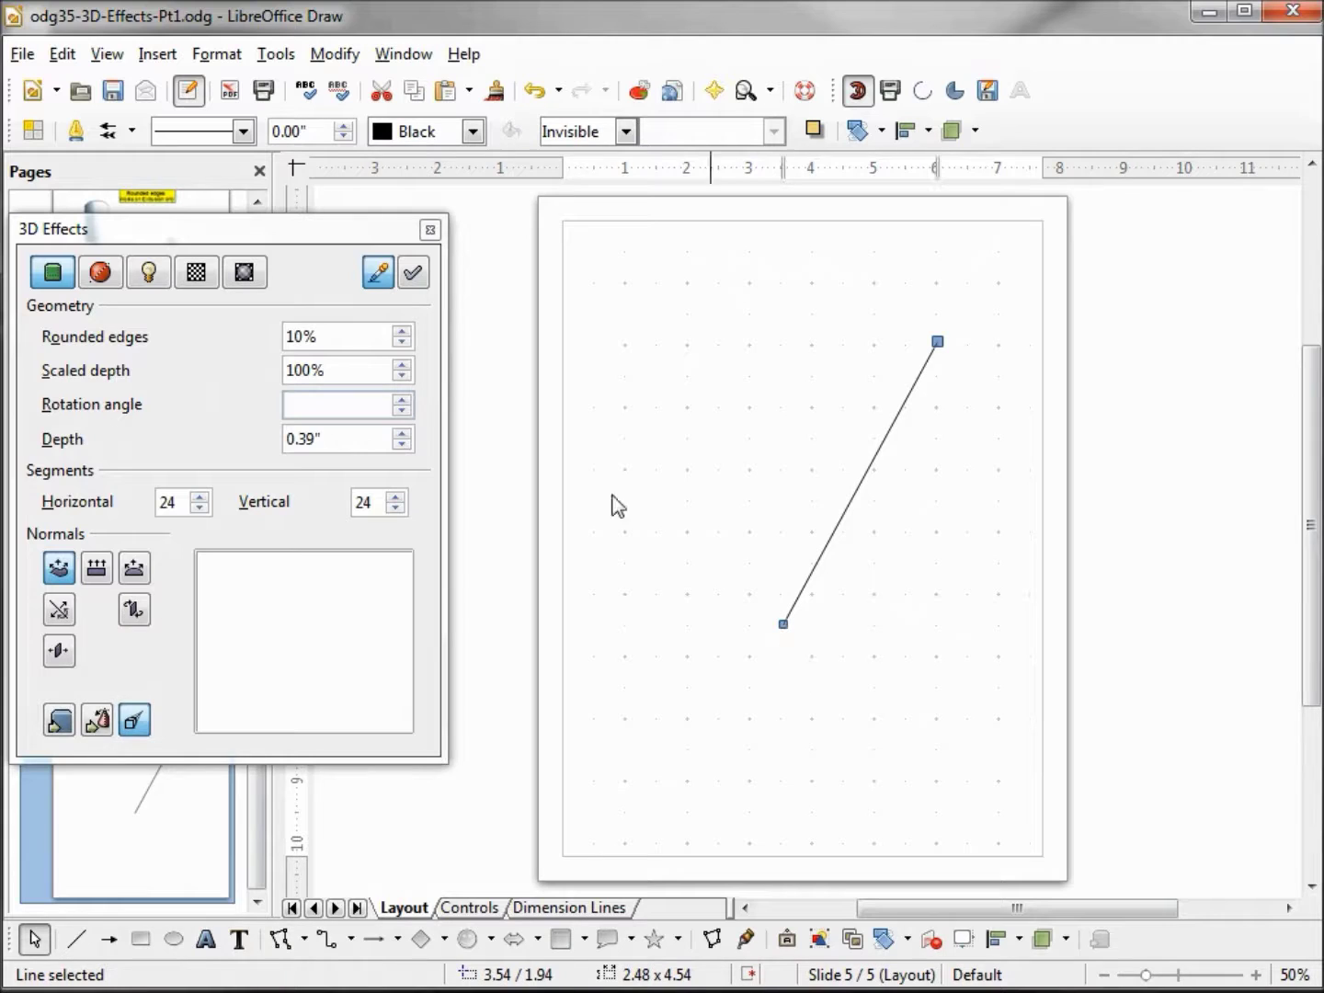
Make the line 0.10" thick and yellow
{"action": "left_click", "coordinate": [347, 129]}
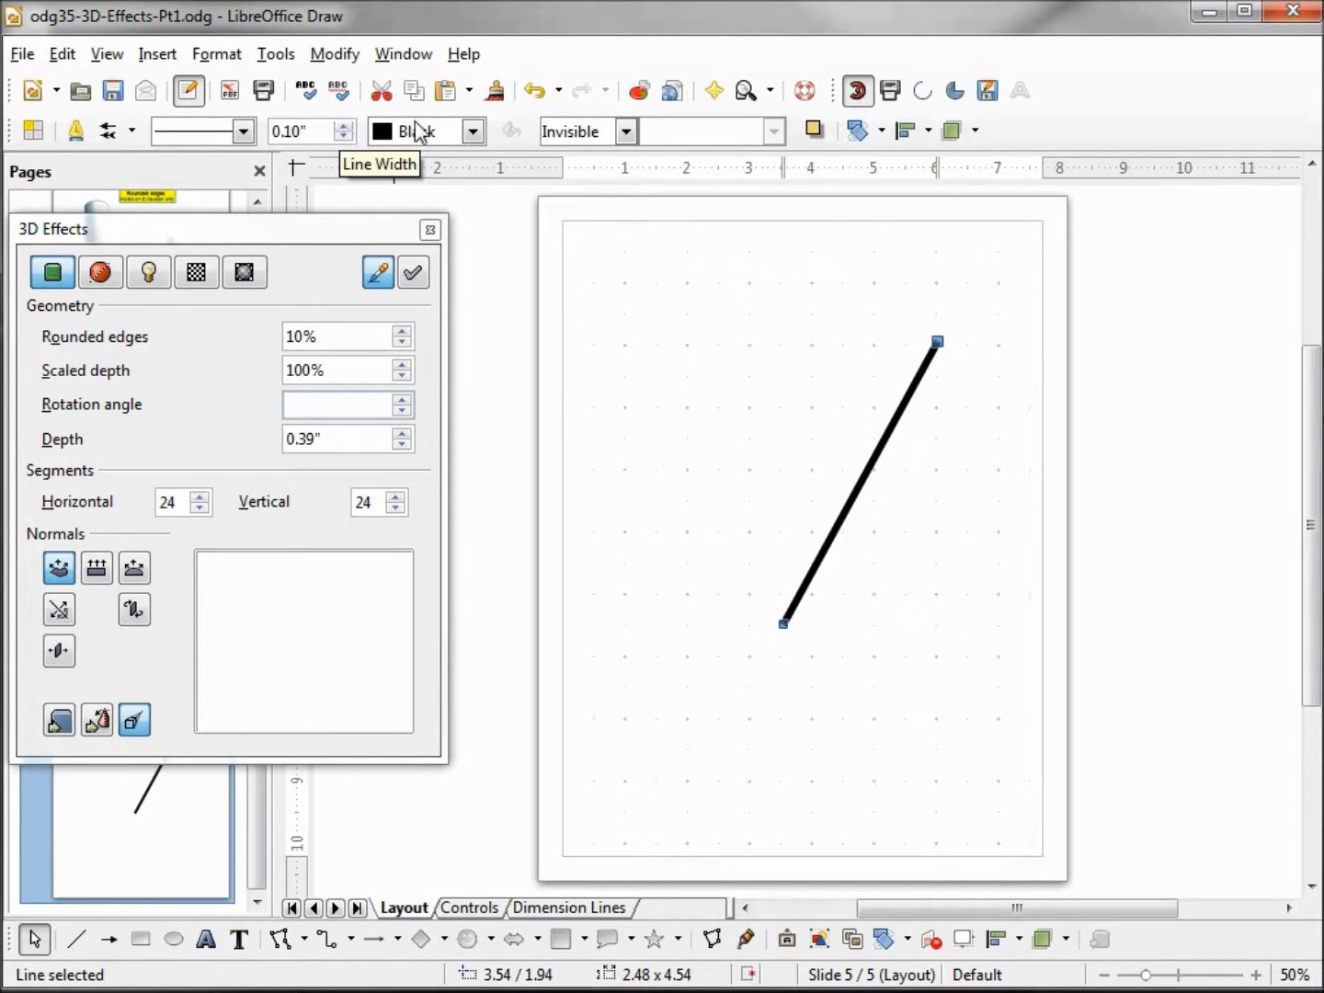
{"action": "left_click", "coordinate": [472, 131]}
{"action": "left_click_drag", "start_coordinate": [510, 176], "coordinate": [512, 193]}
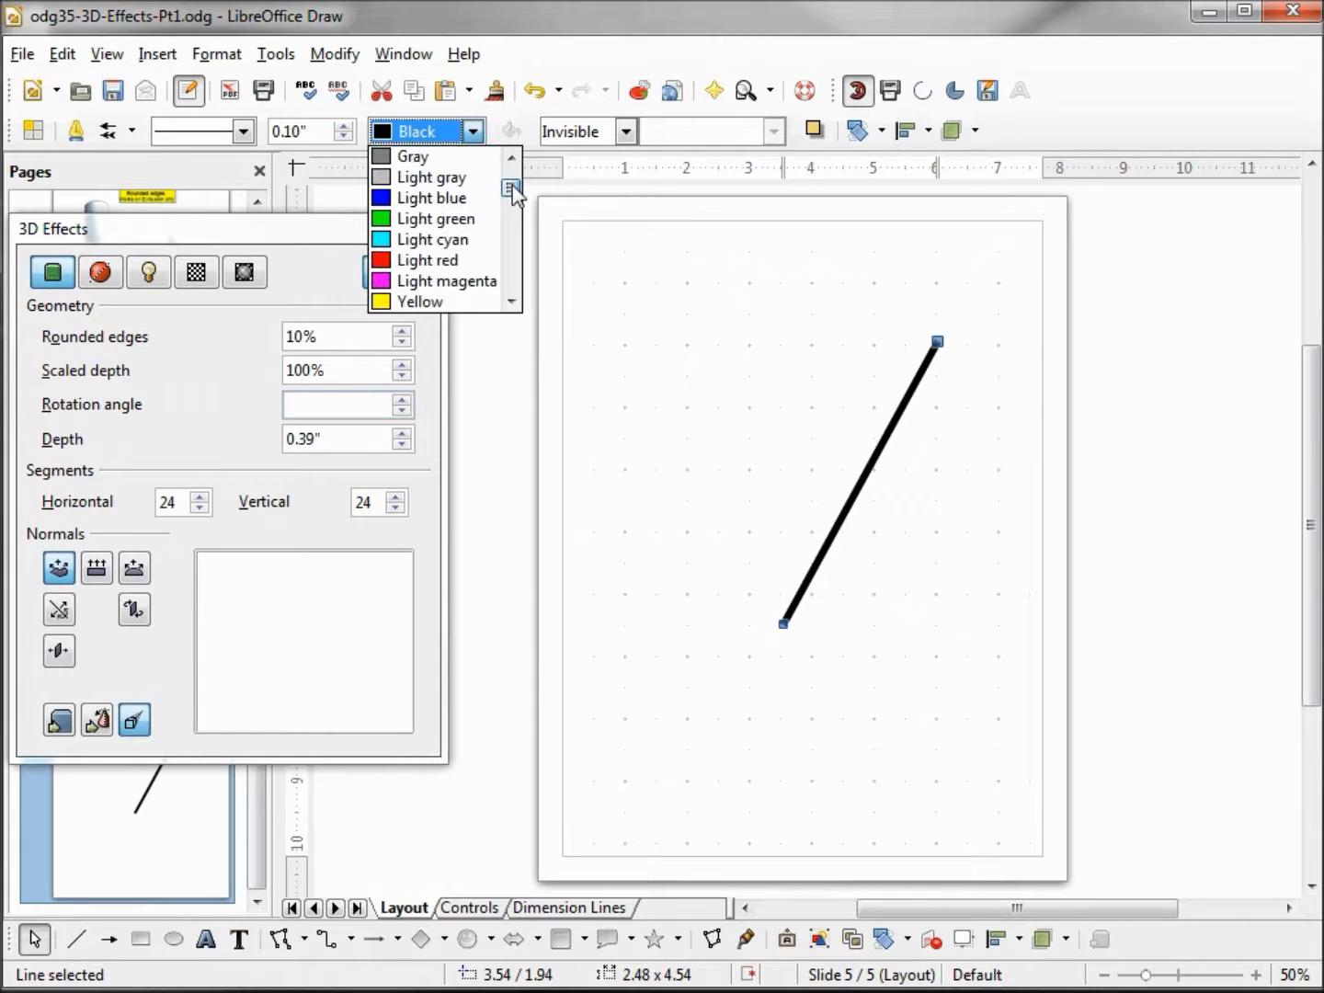
{"action": "left_click", "coordinate": [429, 301]}
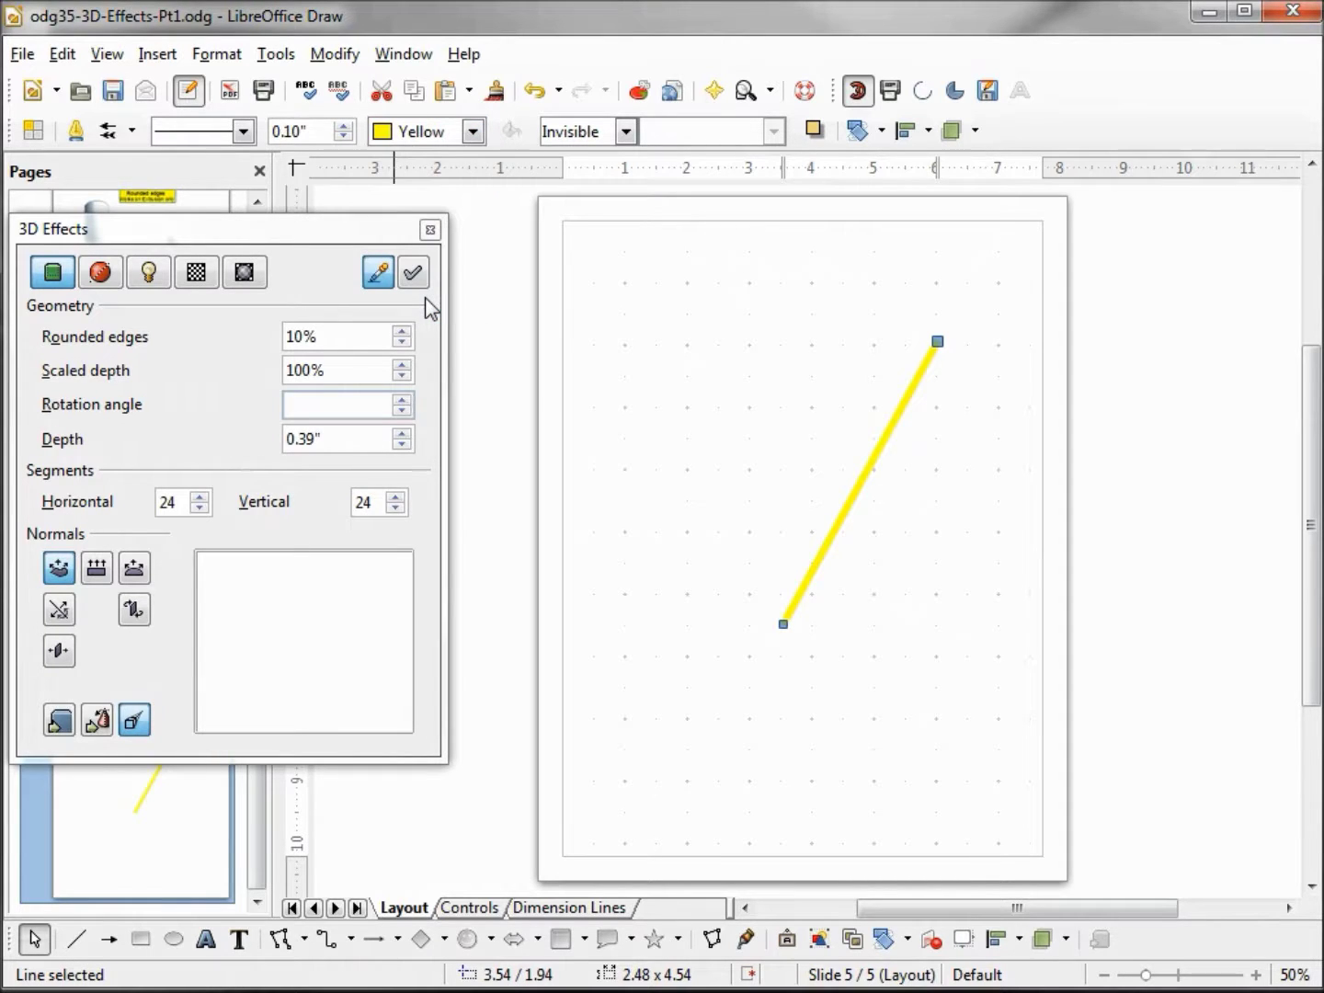
Convert the yellow line into a lathe cone and make it double-sided
{"action": "left_click", "coordinate": [96, 721]}
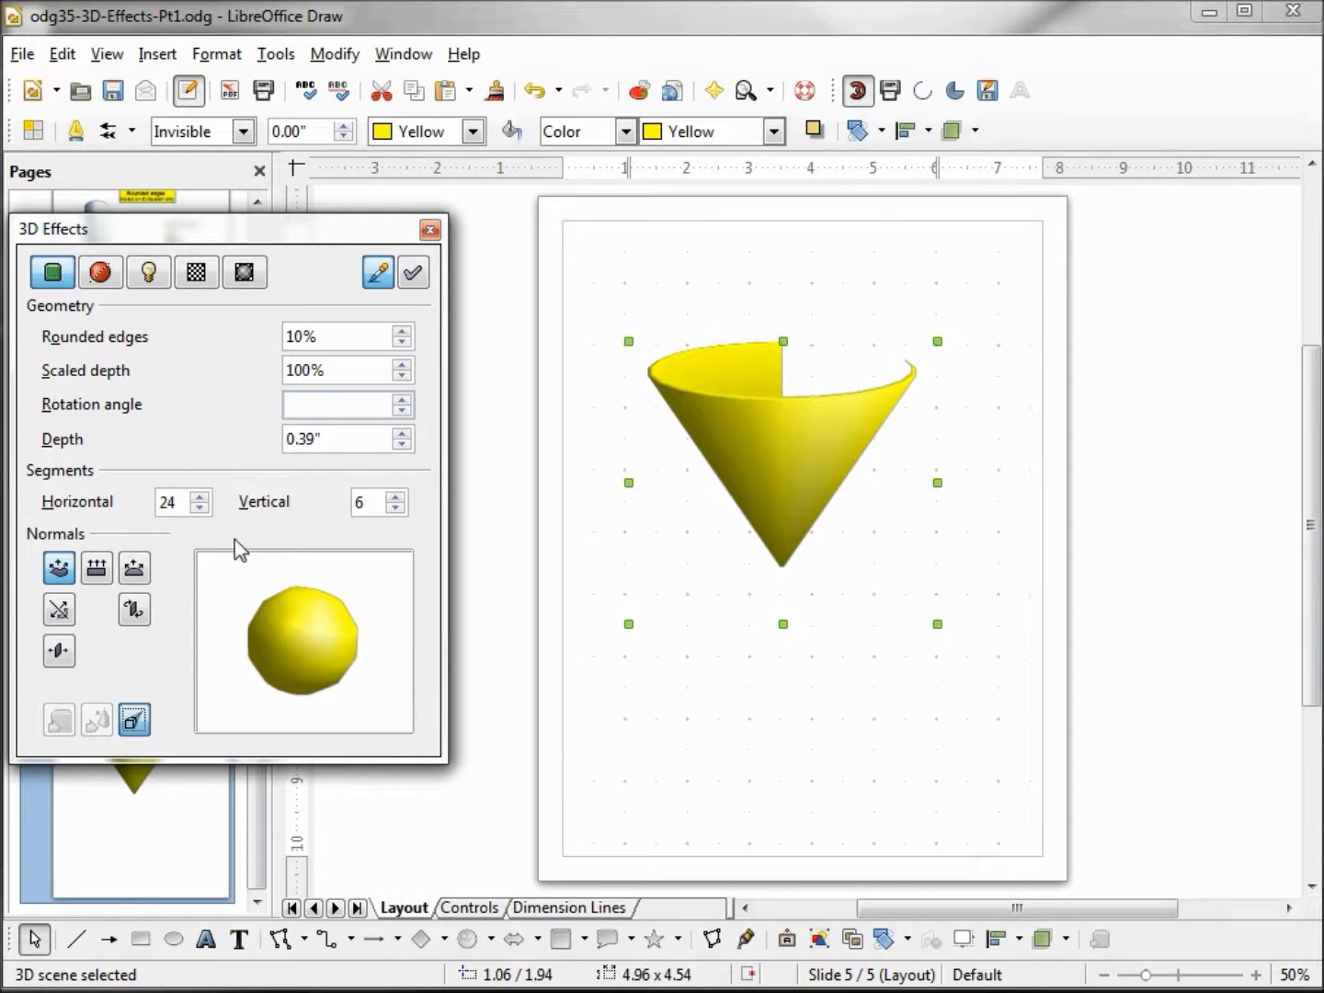
{"action": "left_click", "coordinate": [59, 655]}
{"action": "left_click", "coordinate": [415, 275]}
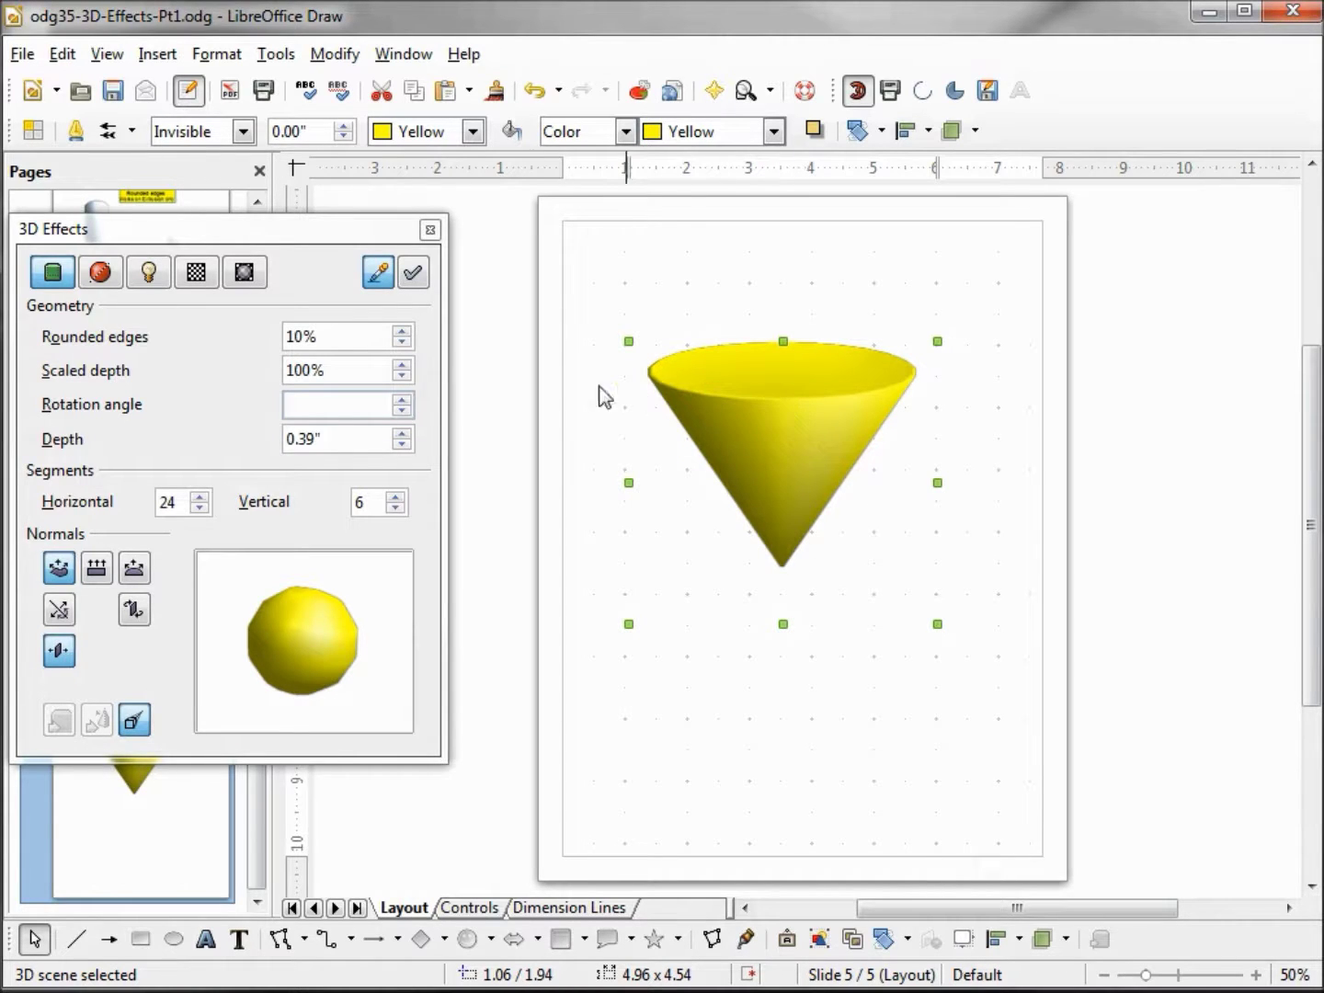
Set the yellow cone's scaled depth to 0% and assign it
{"action": "left_click", "coordinate": [346, 369]}
{"action": "double_click", "coordinate": [292, 370]}
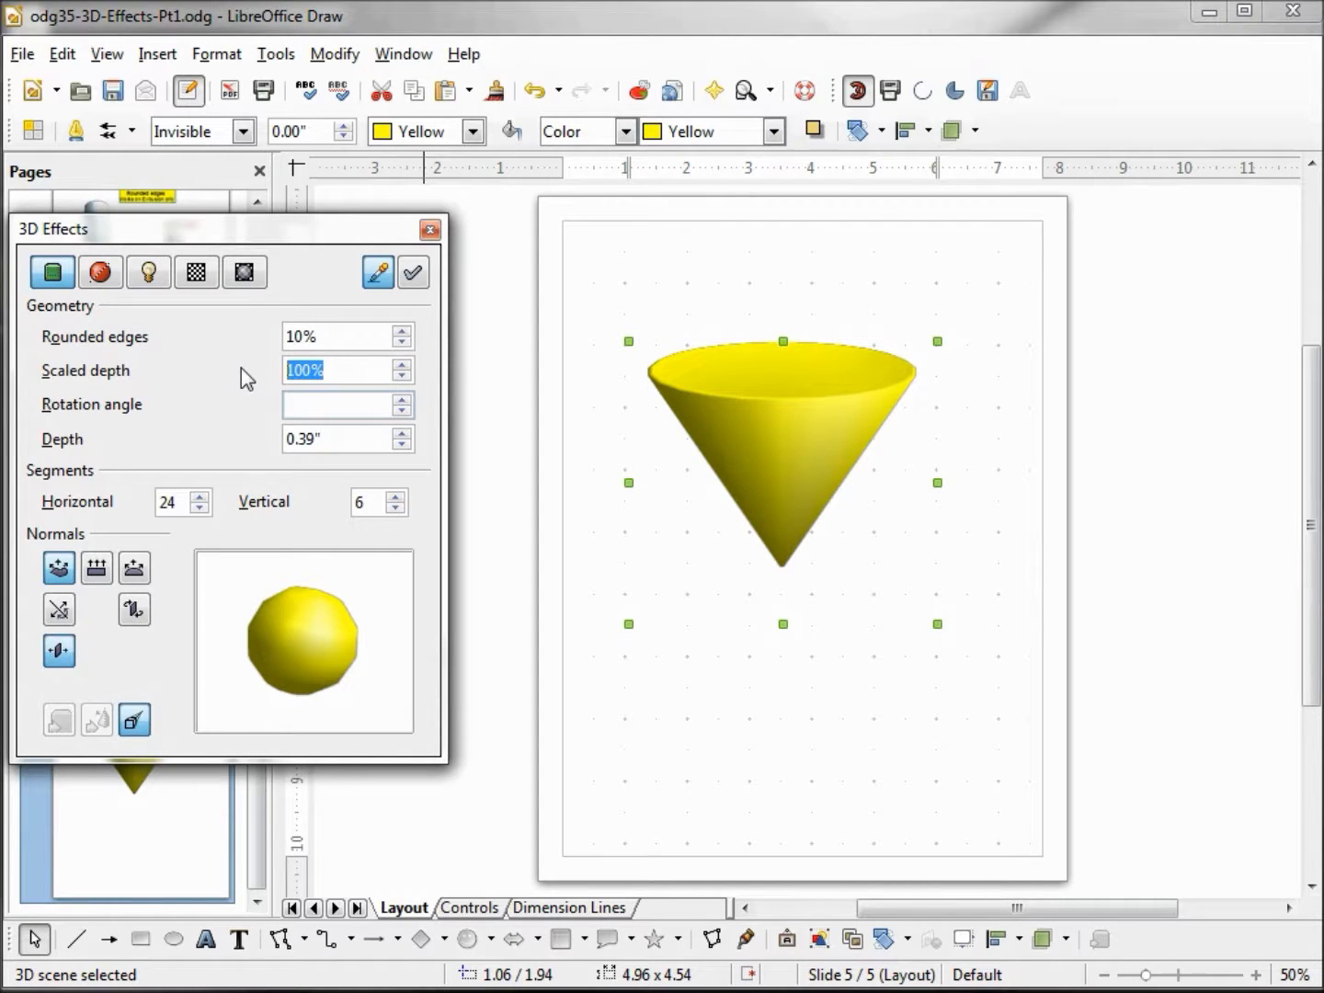
{"action": "type", "text": "0"}
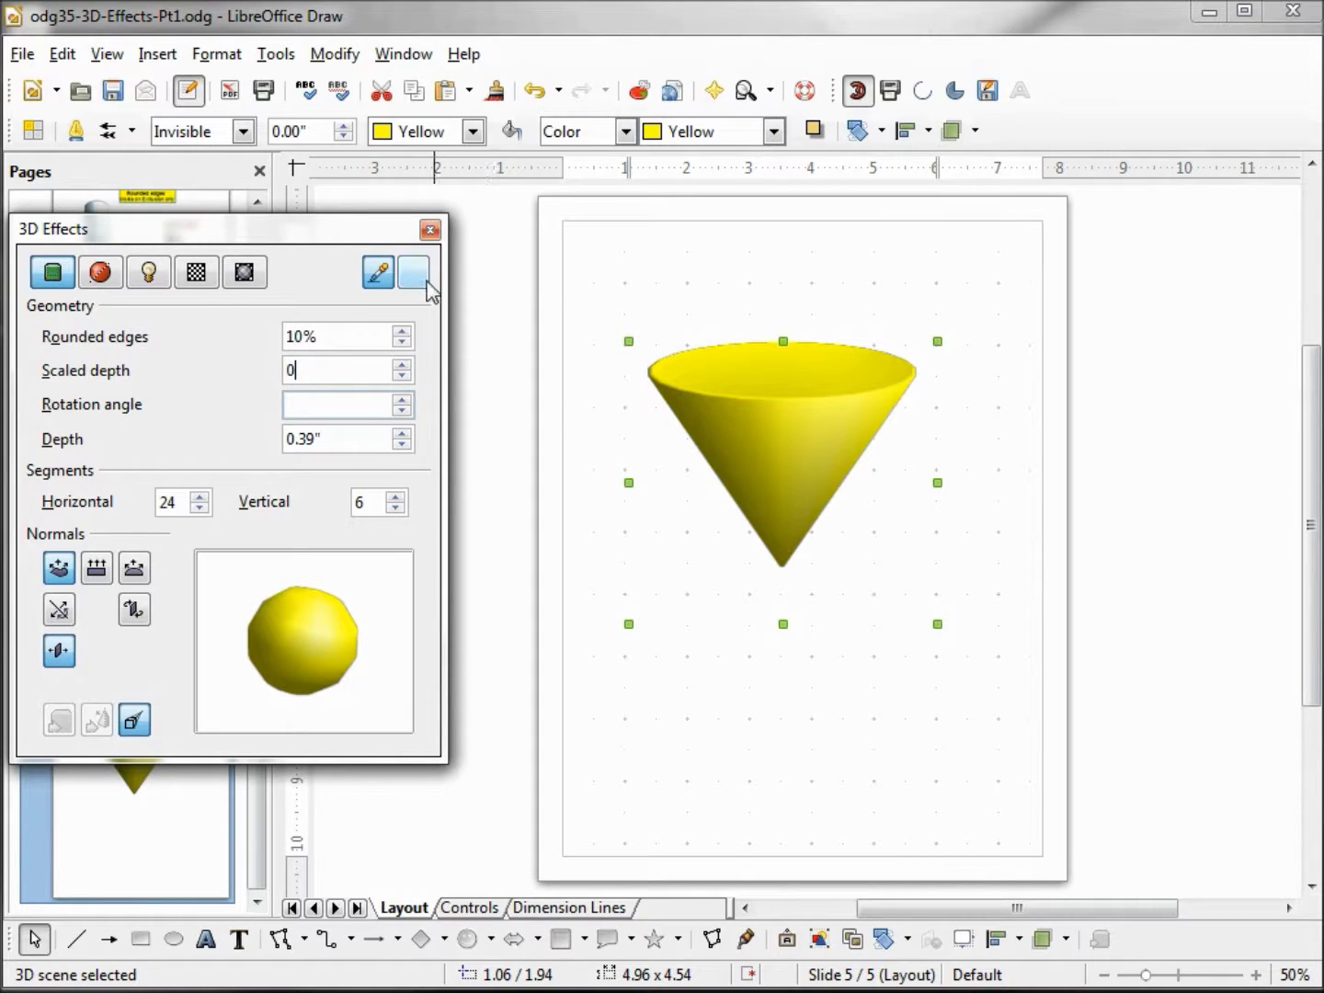
{"action": "left_click", "coordinate": [427, 287]}
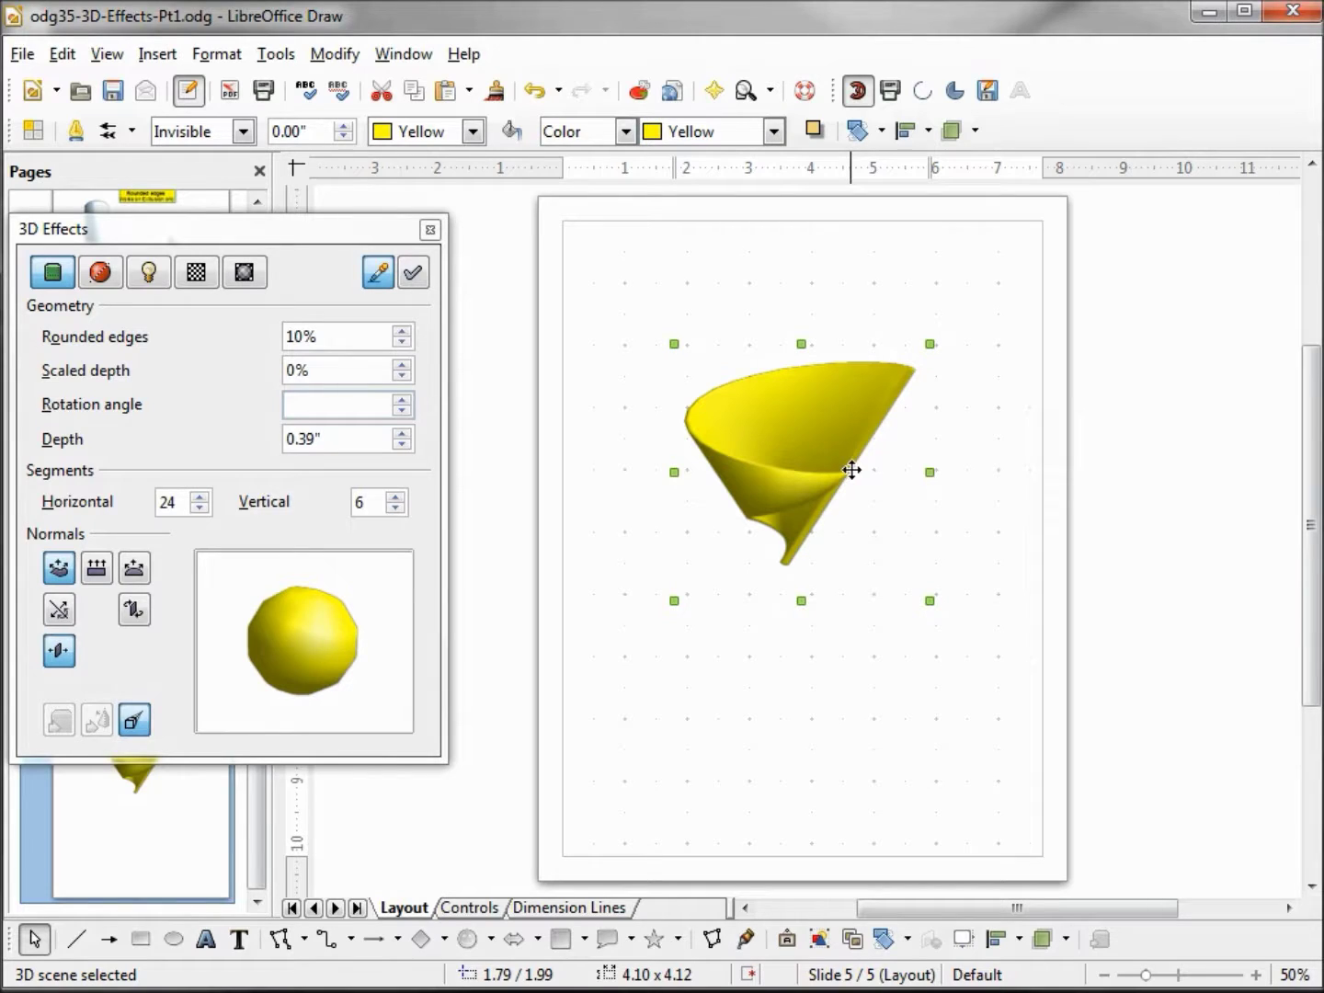
Try 50% and 25% scaled depth on the cone, then return it to 0%
{"action": "left_click", "coordinate": [297, 369]}
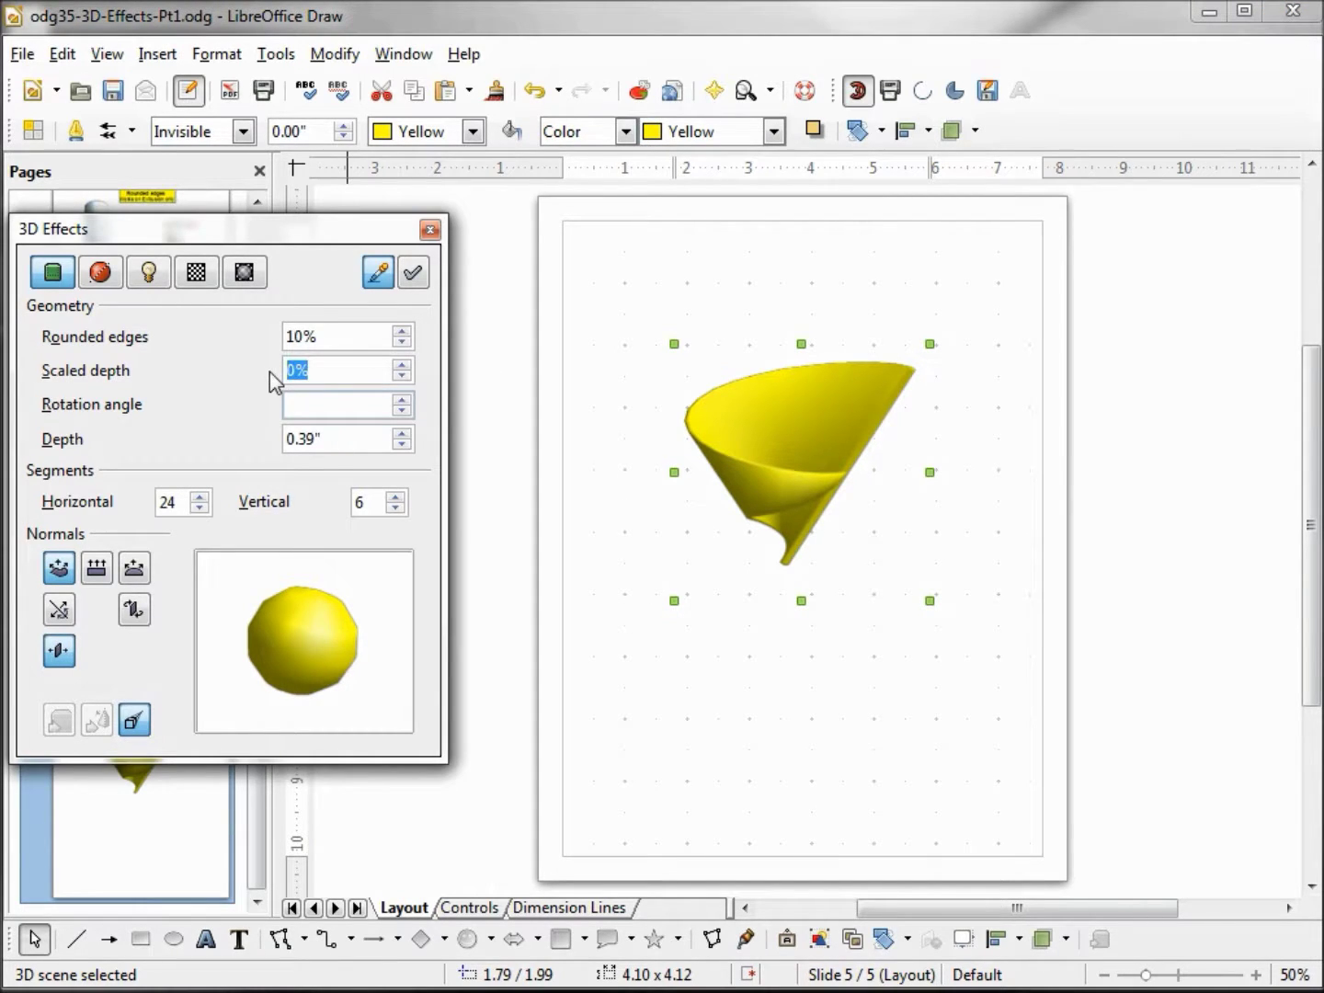
{"action": "type", "text": "50"}
{"action": "key", "text": "Tab"}
{"action": "left_click", "coordinate": [410, 273]}
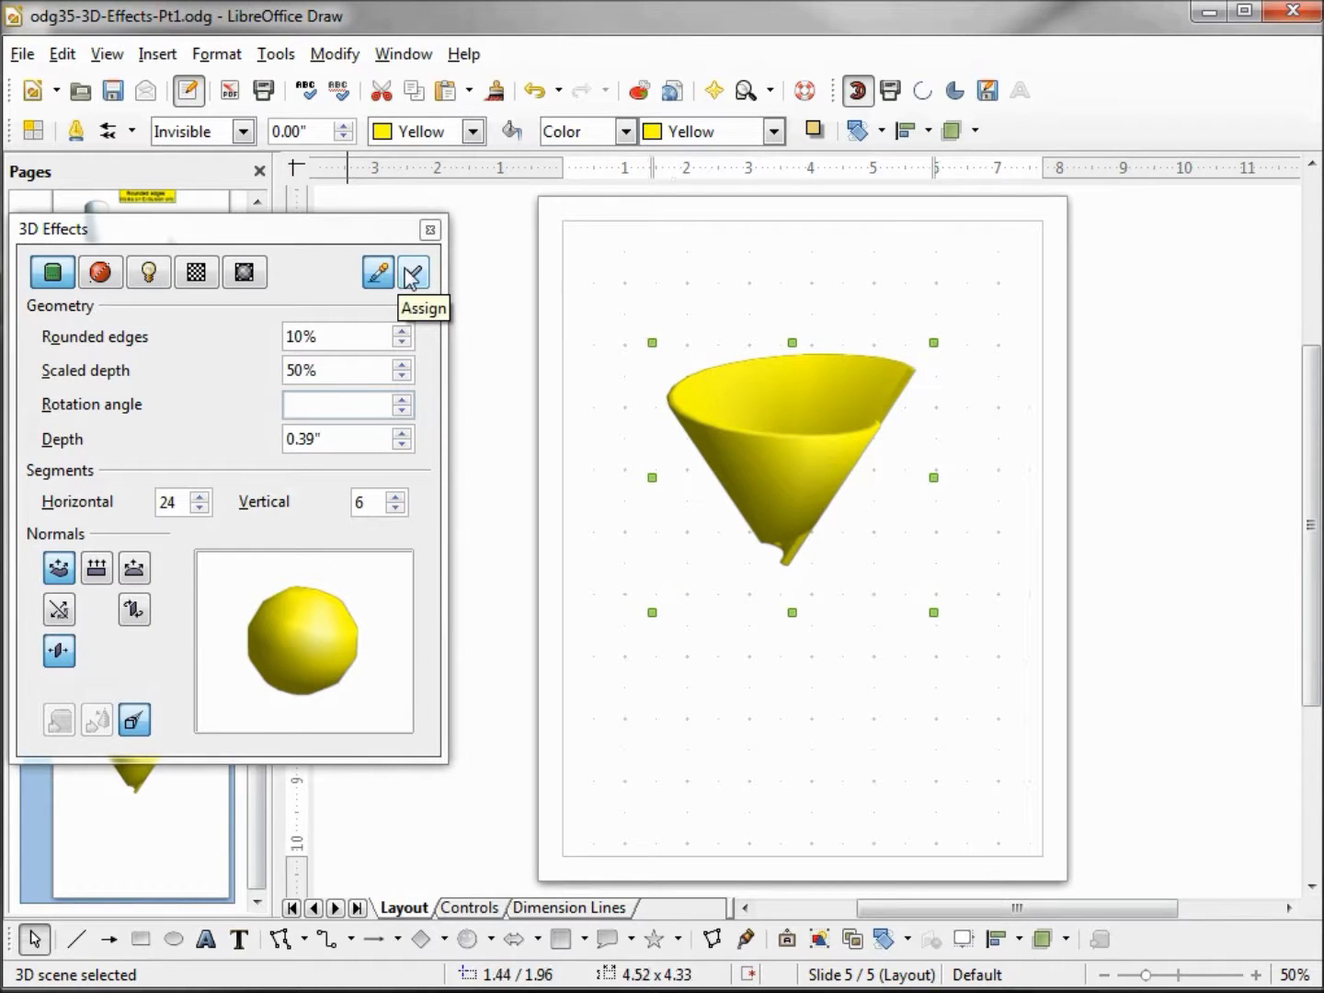
{"action": "left_click_drag", "start_coordinate": [346, 368], "coordinate": [230, 375]}
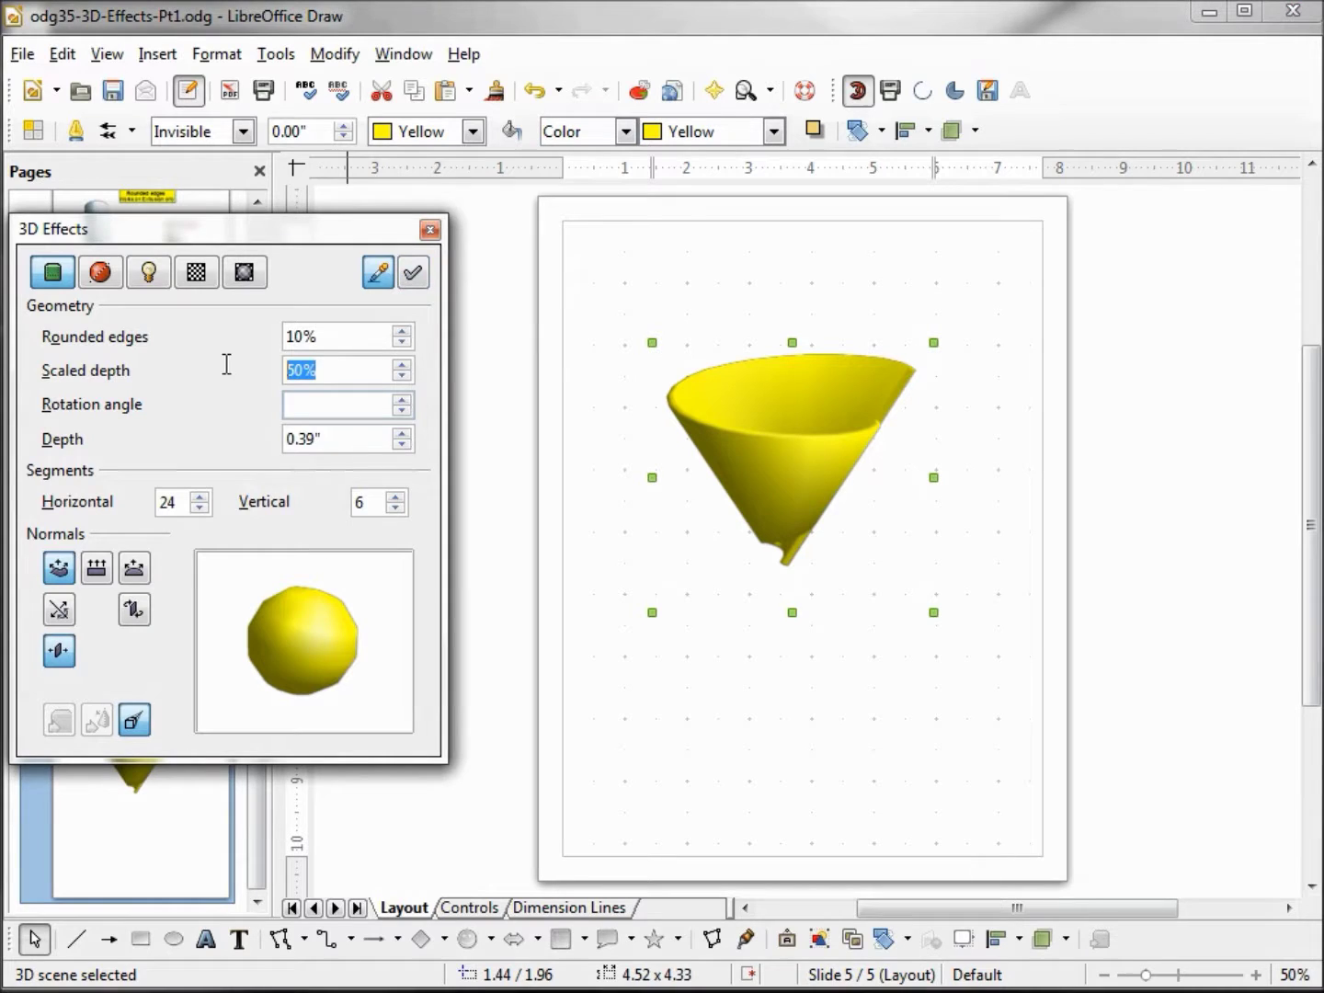
{"action": "type", "text": "25"}
{"action": "key", "text": "Tab"}
{"action": "left_click", "coordinate": [413, 274]}
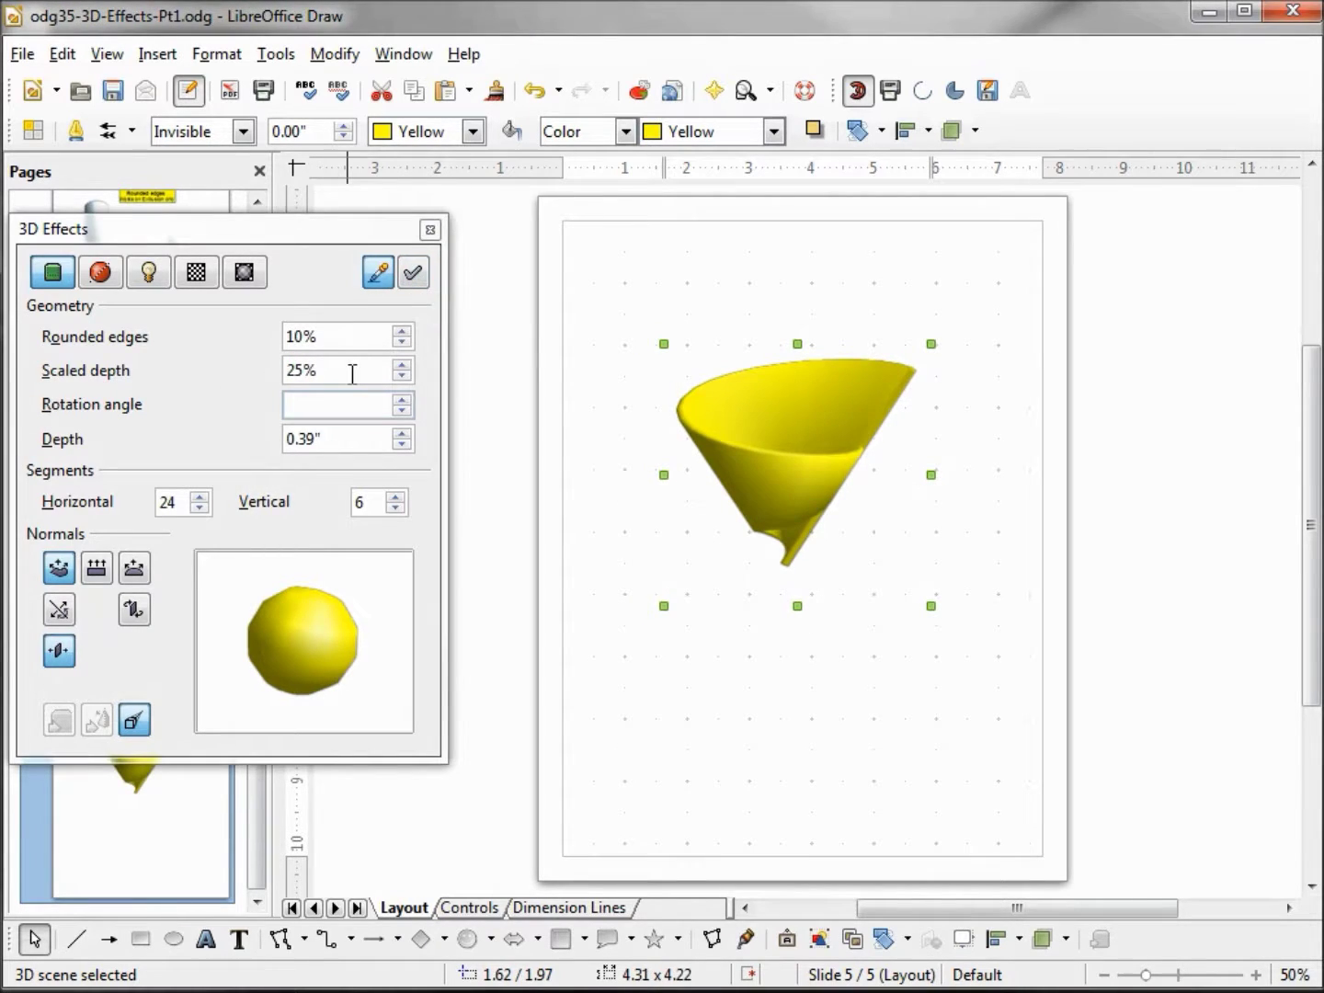
{"action": "left_click_drag", "start_coordinate": [351, 373], "coordinate": [263, 376]}
{"action": "type", "text": "0"}
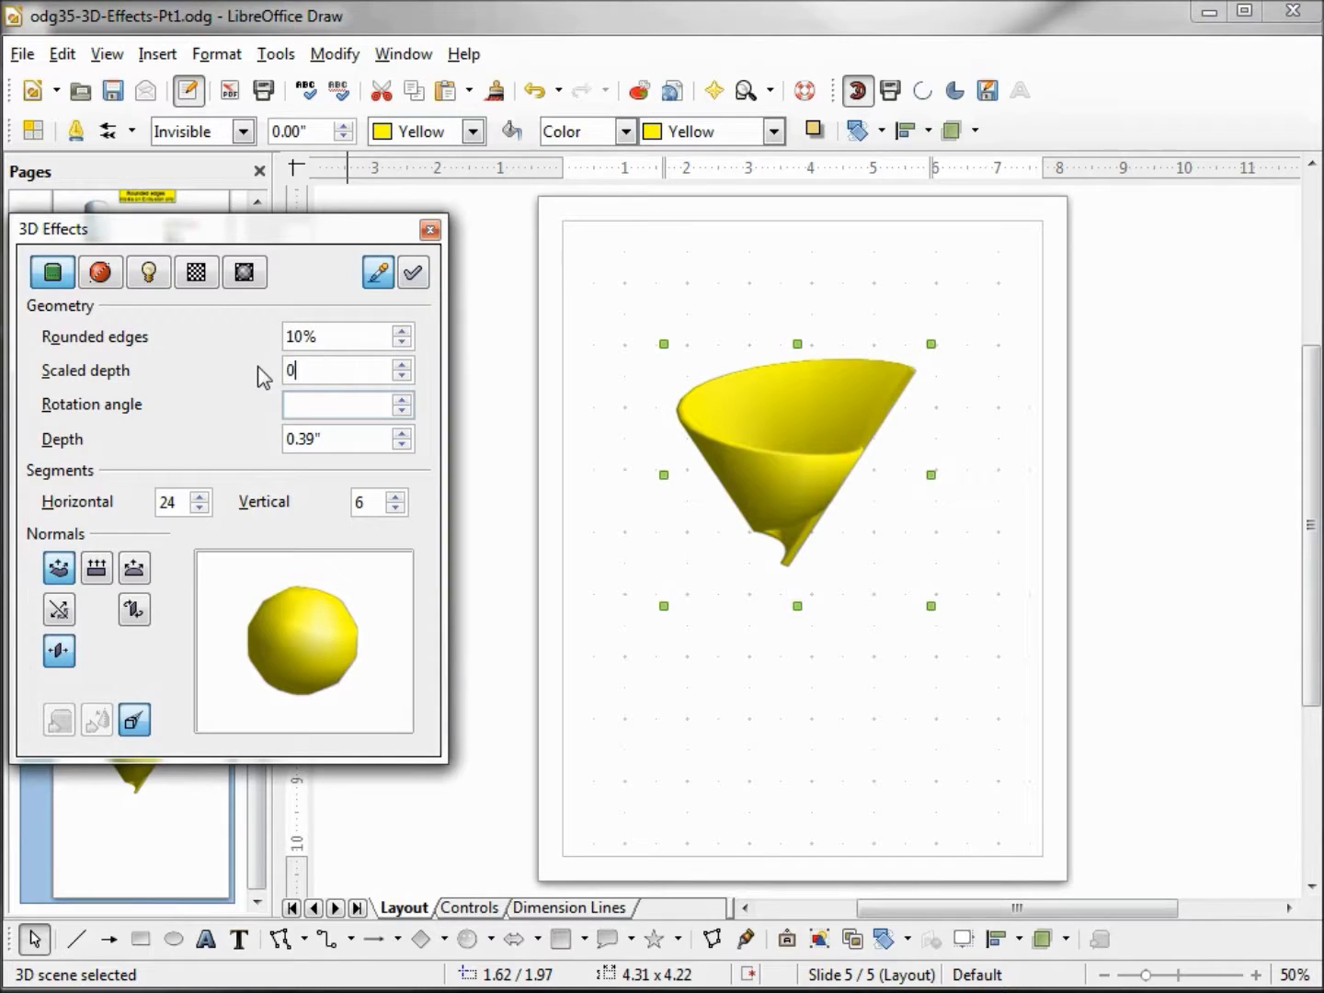
{"action": "left_click", "coordinate": [413, 273]}
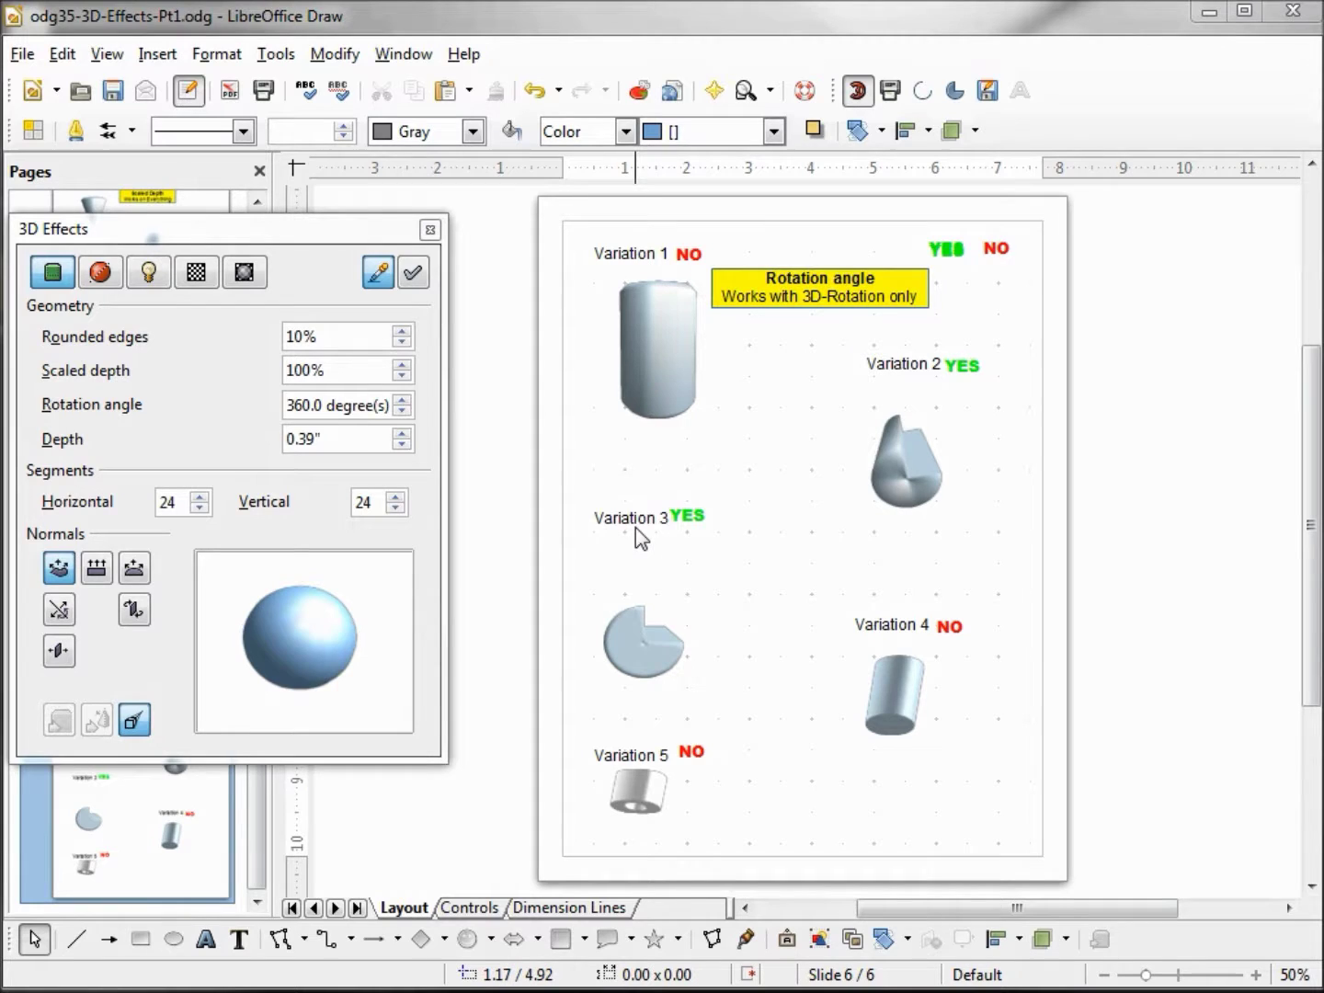
Give the Variation 2 shape a 180-degree rotation angle
{"action": "left_click", "coordinate": [914, 472]}
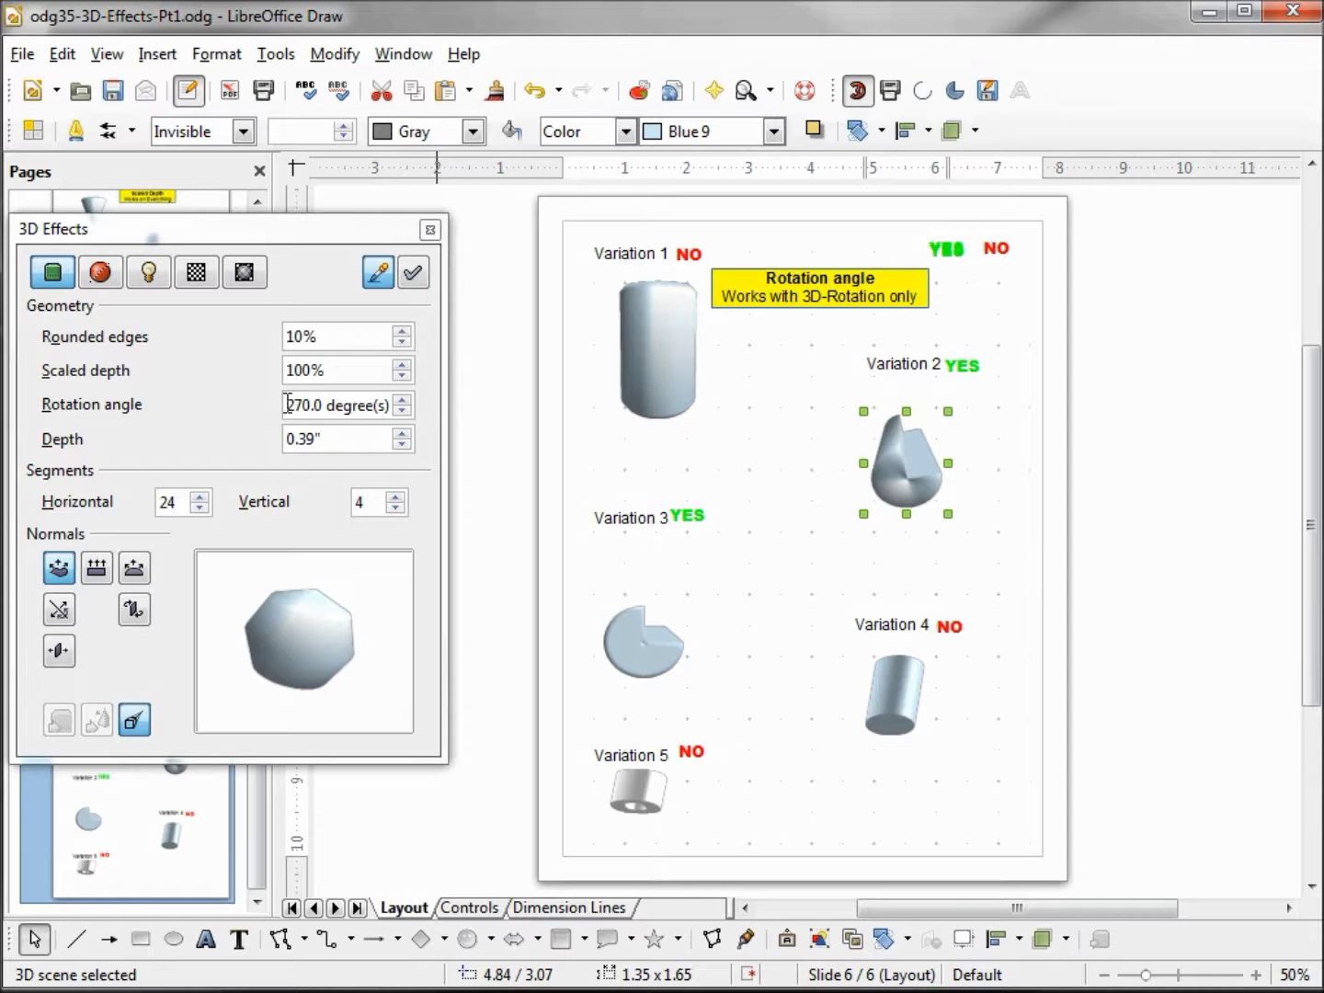
{"action": "left_click_drag", "start_coordinate": [288, 405], "coordinate": [428, 408]}
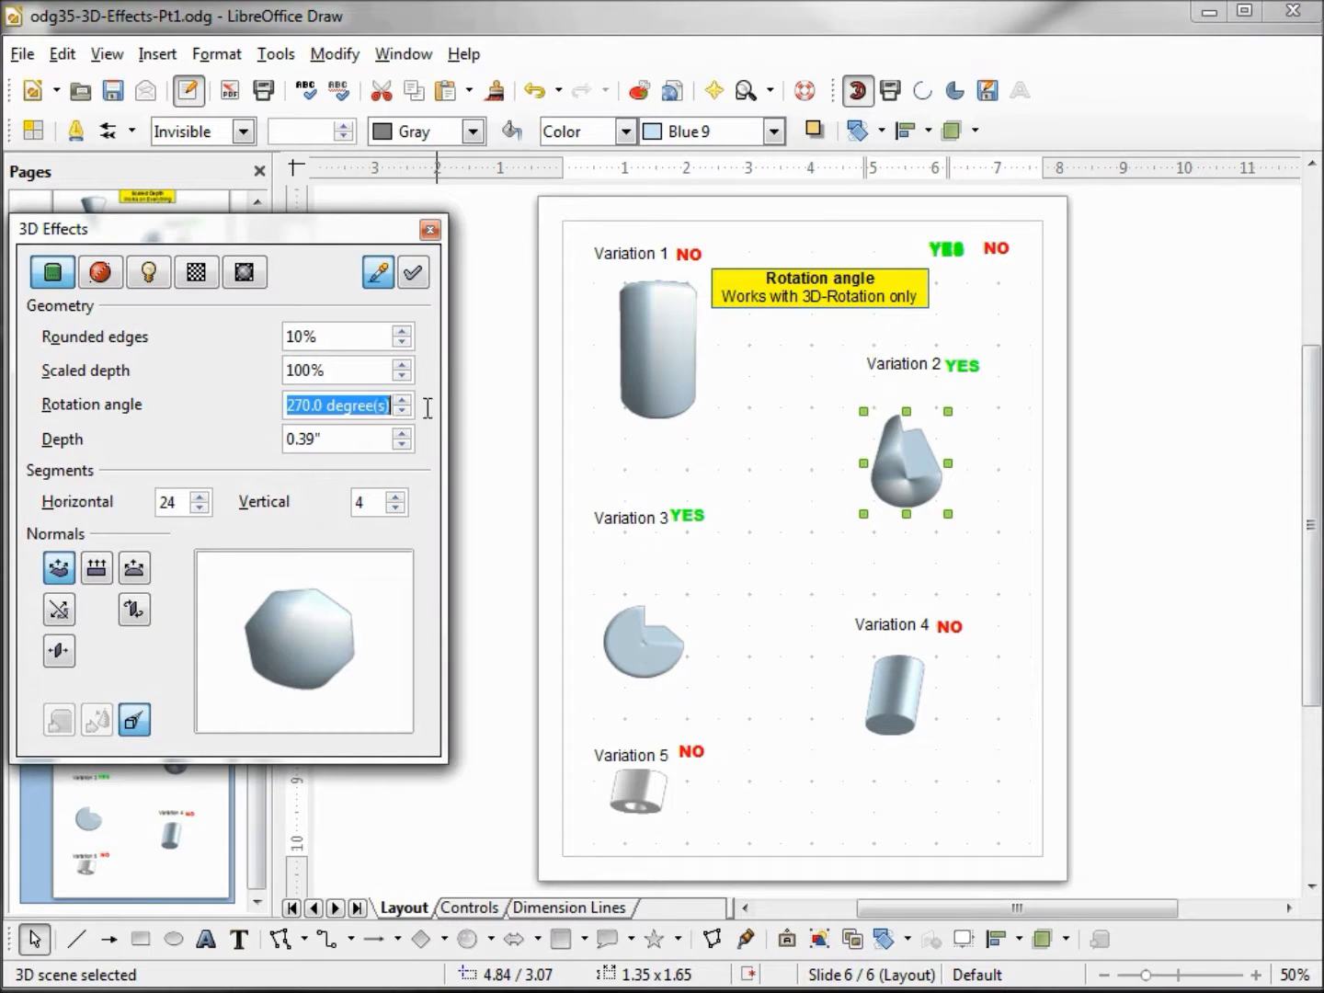
{"action": "type", "text": "1"}
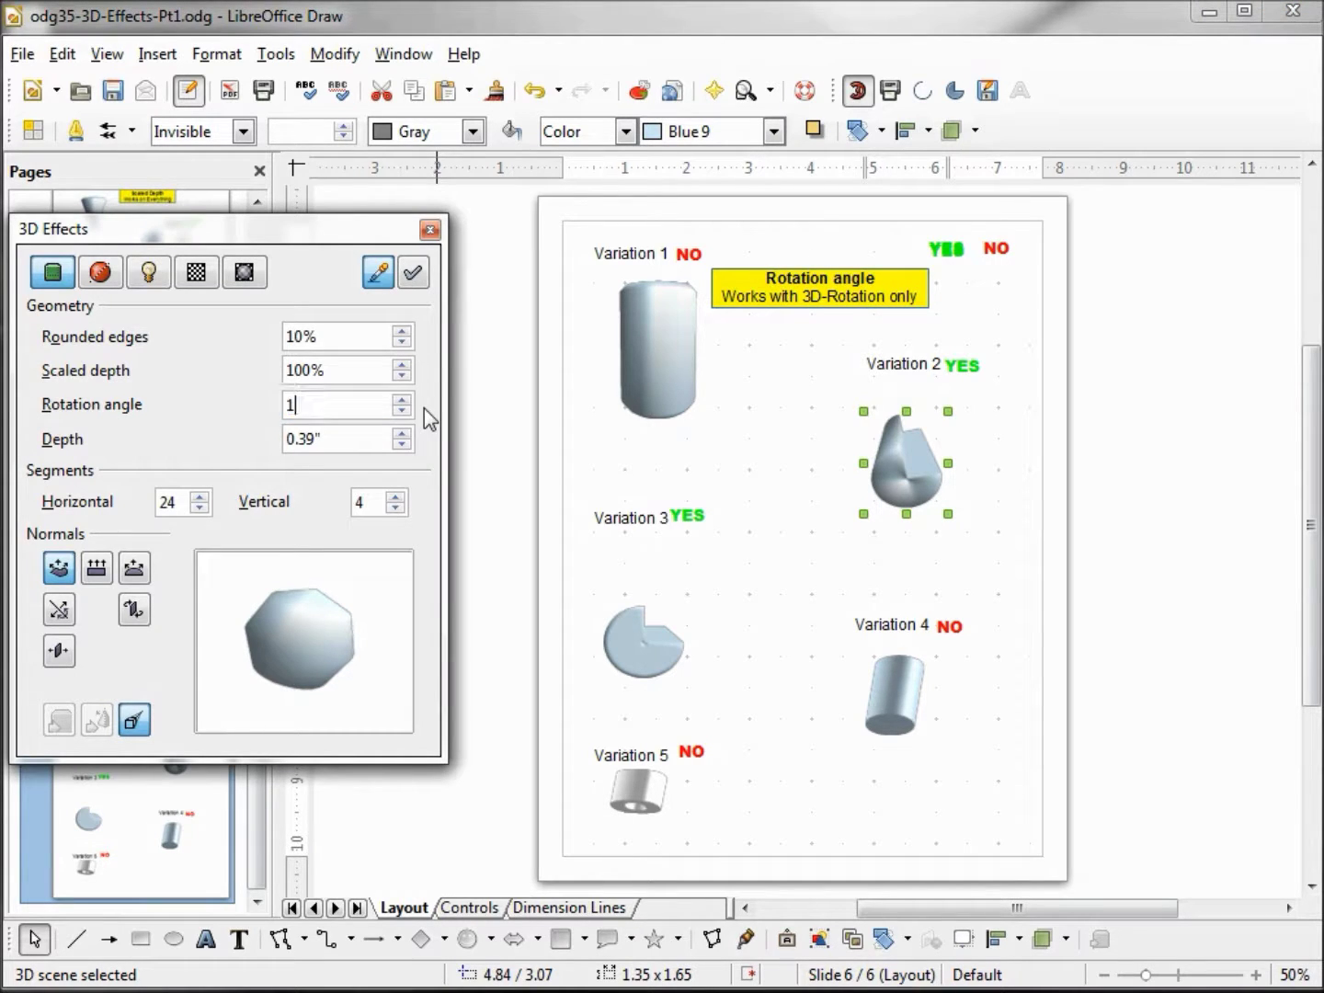
{"action": "type", "text": "80"}
{"action": "key", "text": "Tab"}
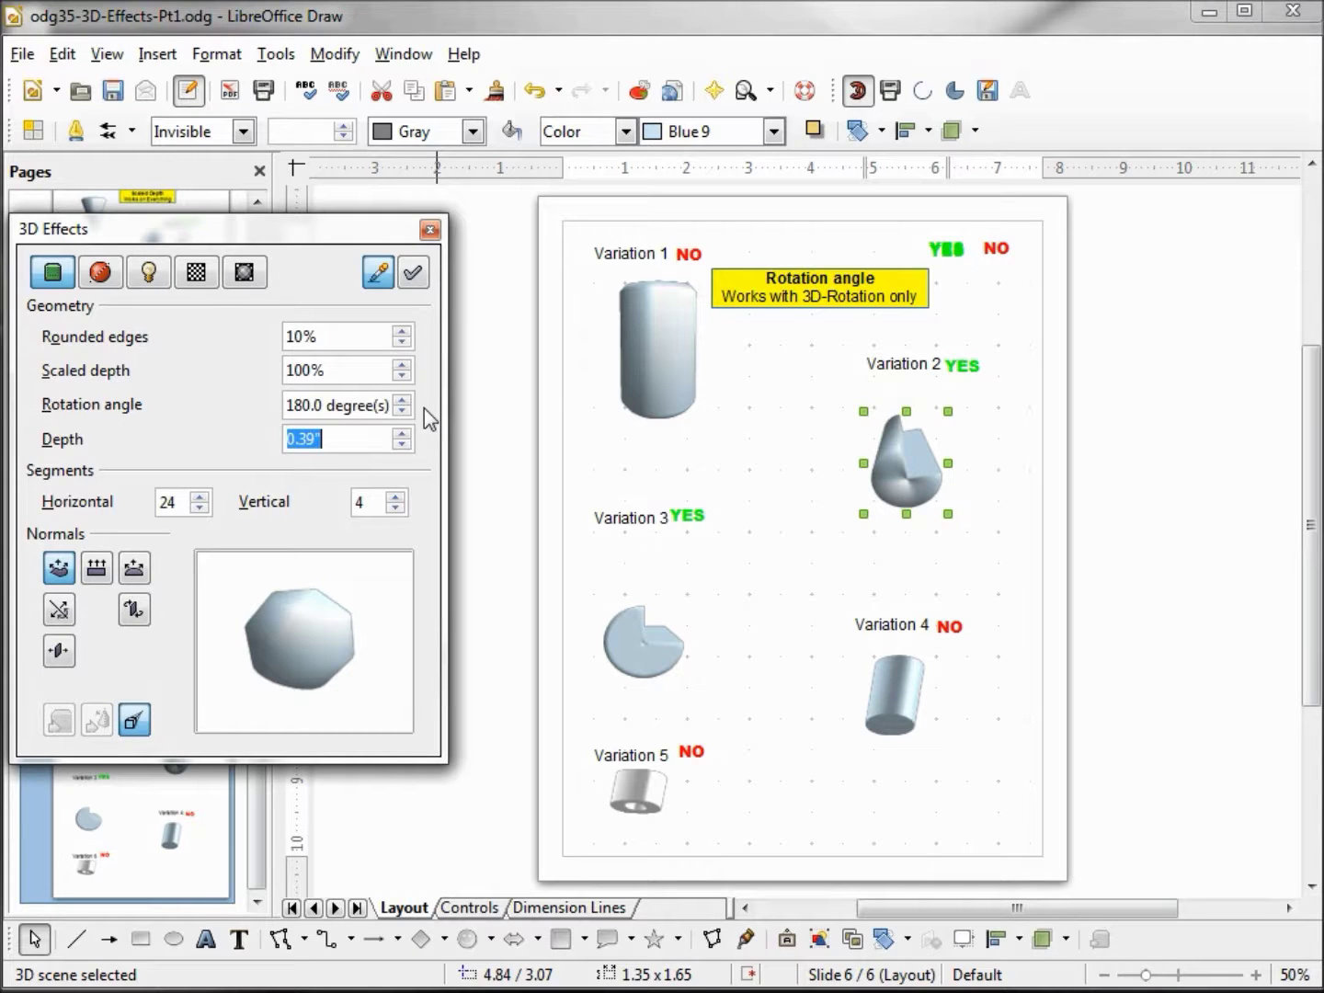
{"action": "left_click", "coordinate": [413, 273]}
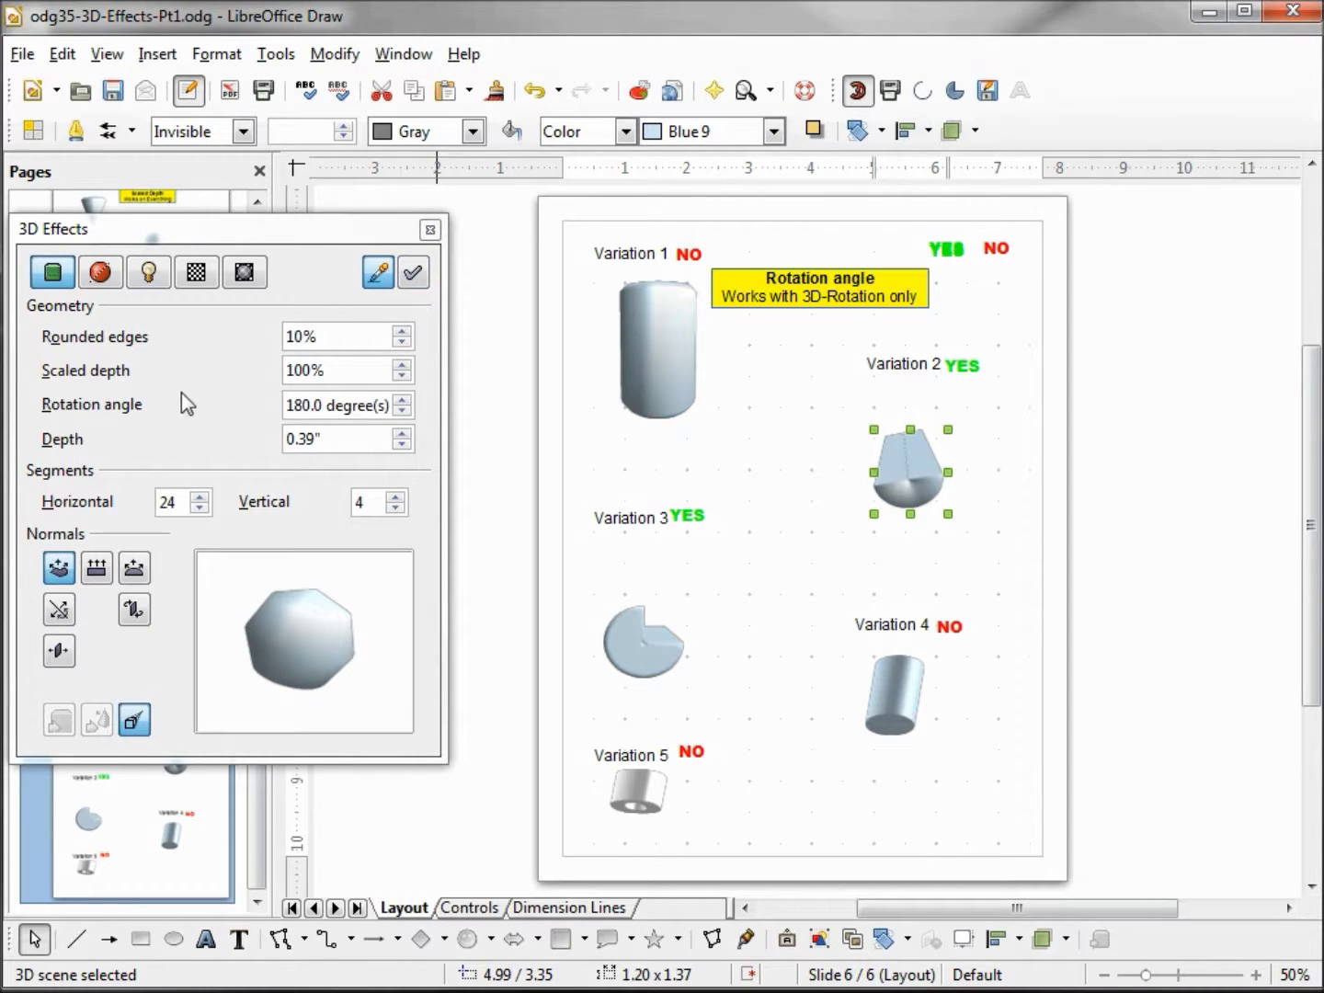
{"action": "left_click_drag", "start_coordinate": [342, 230], "coordinate": [436, 220]}
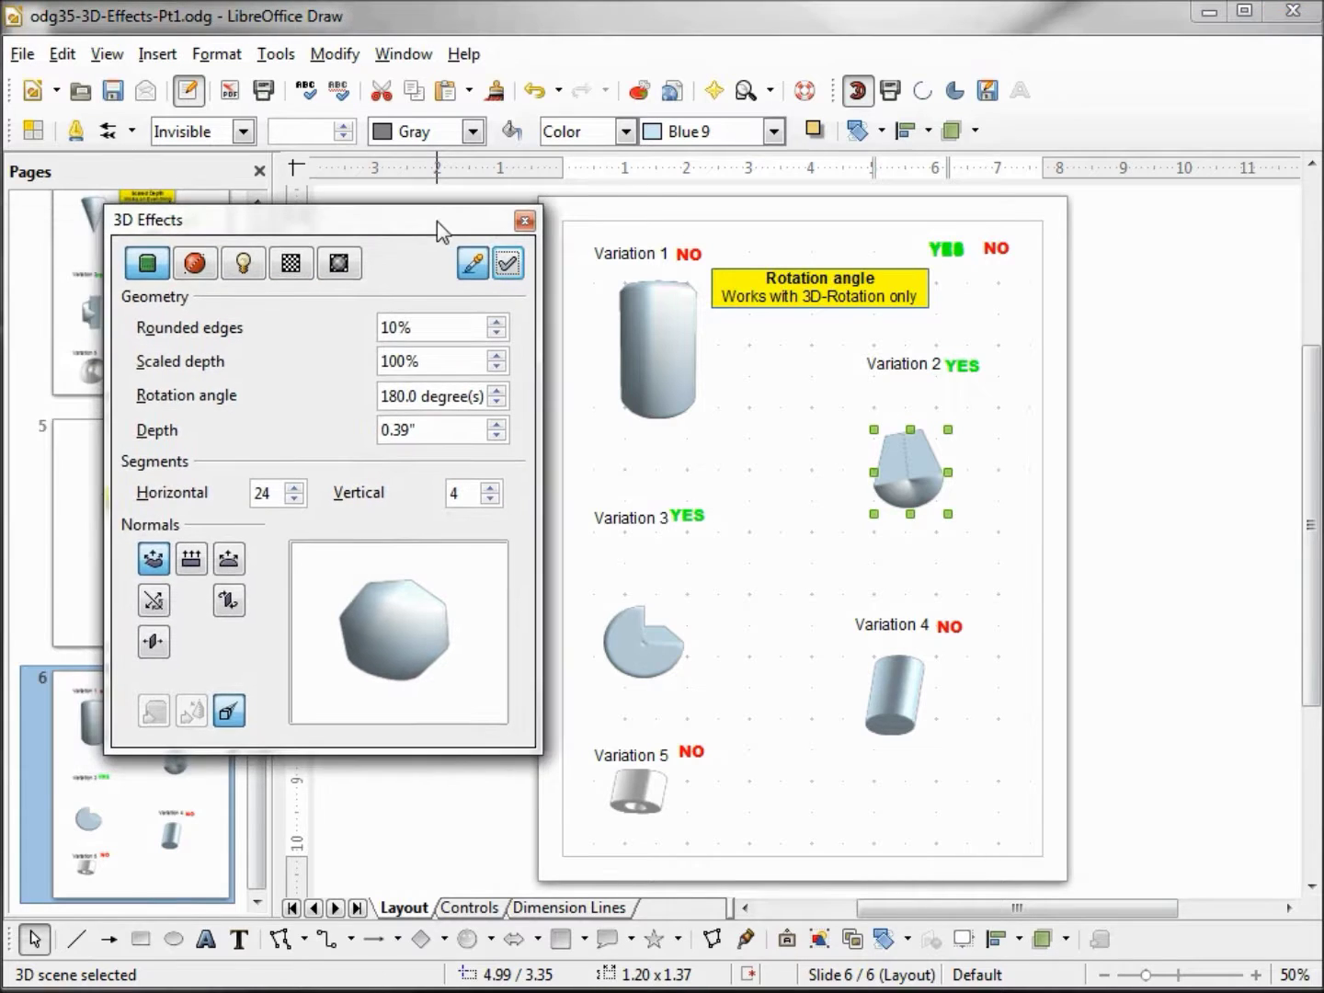
On slide 5, enlarge the yellow cone to fill most of the page
{"action": "left_click", "coordinate": [70, 488]}
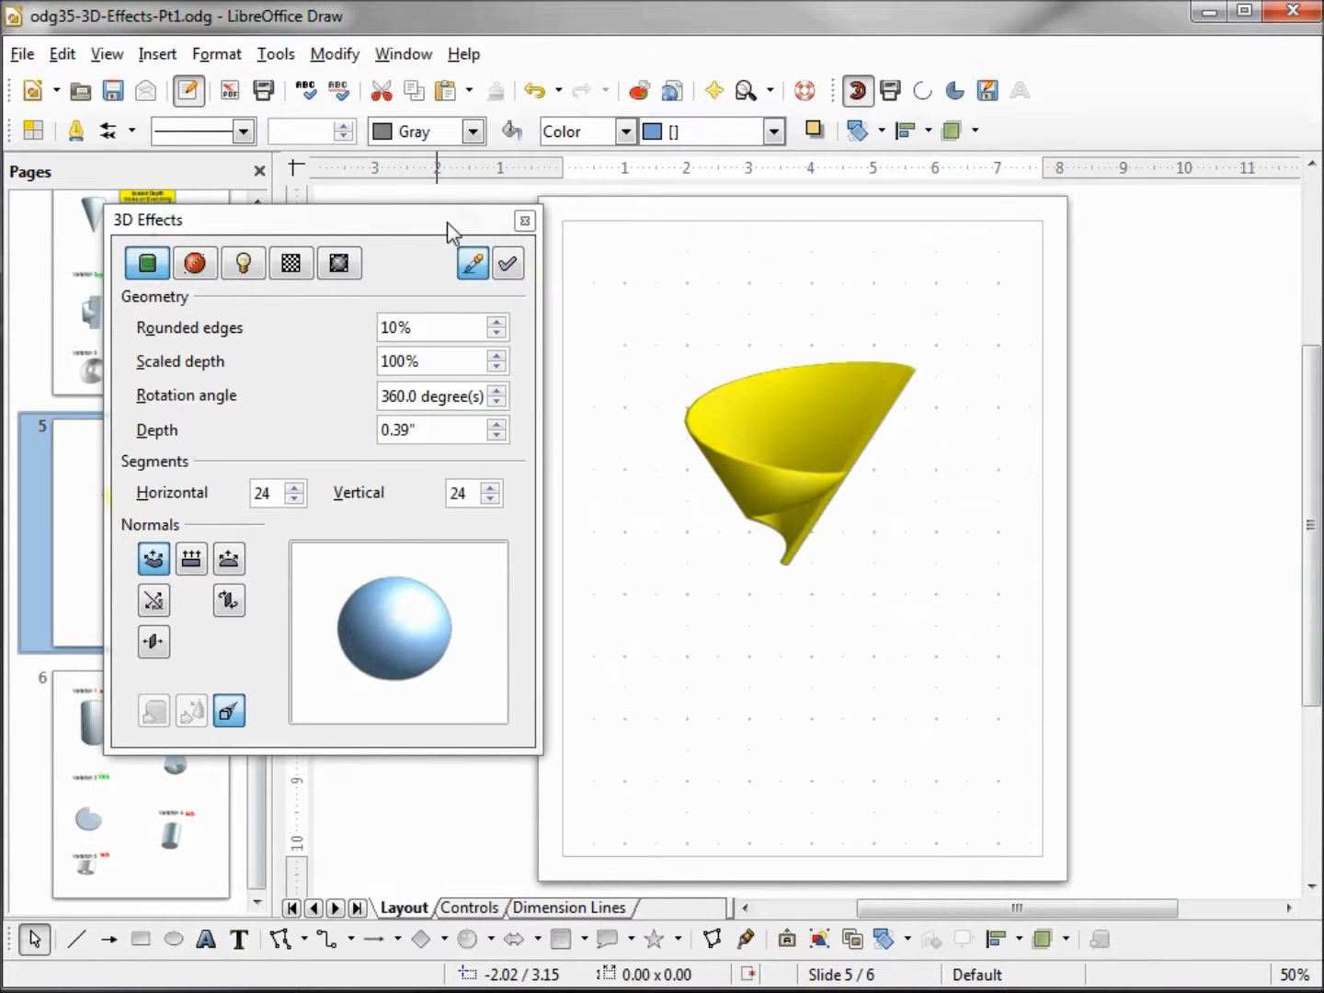
{"action": "left_click_drag", "start_coordinate": [447, 221], "coordinate": [380, 220]}
{"action": "left_click", "coordinate": [727, 416]}
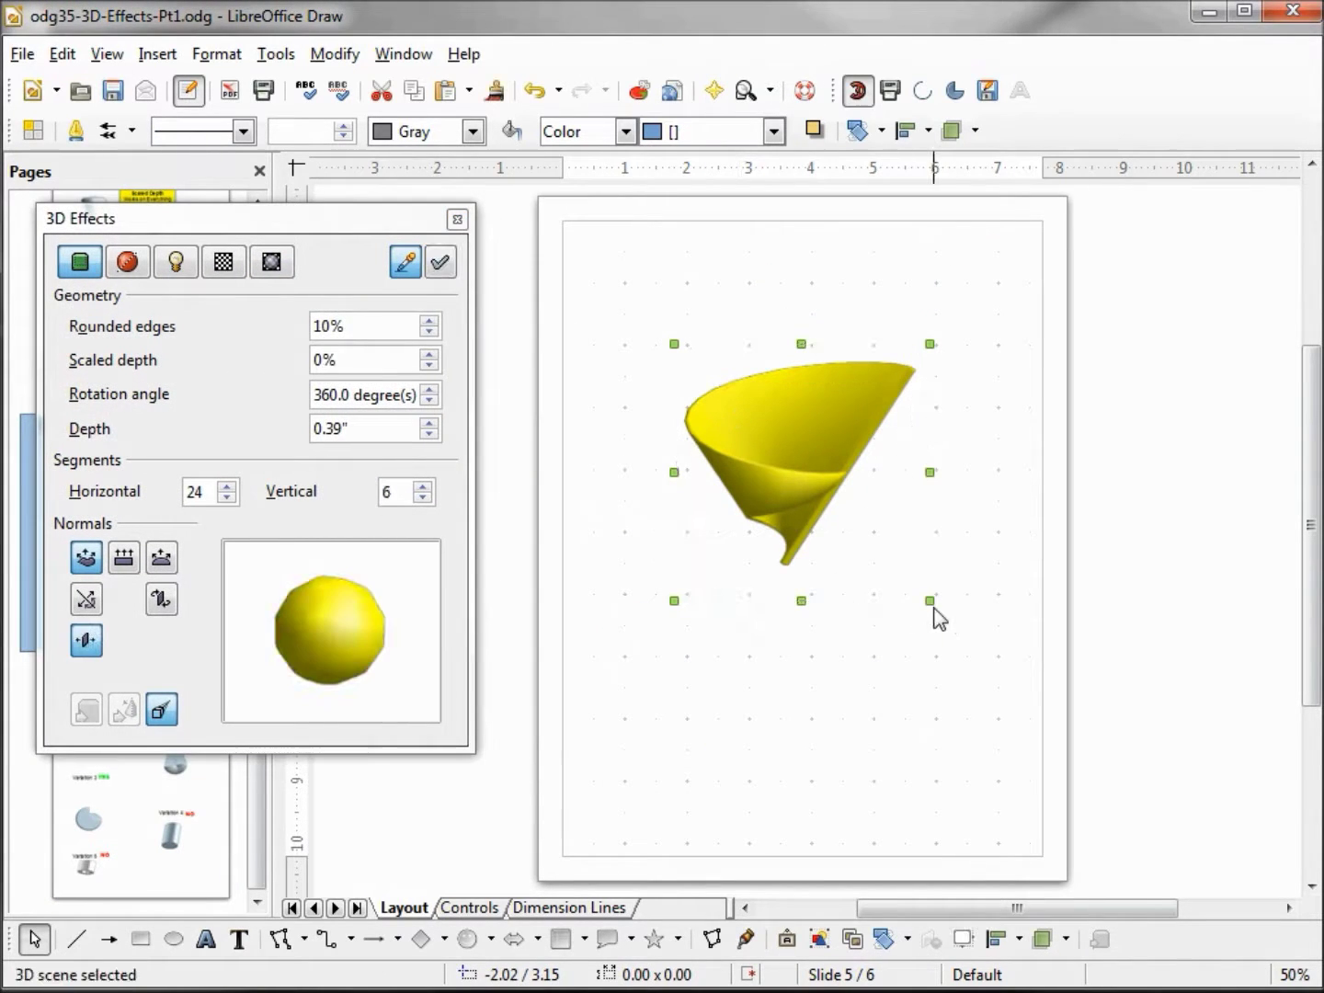
{"action": "mouse_move", "coordinate": [930, 599]}
{"action": "left_mouse_down"}
{"action": "mouse_move", "coordinate": [1004, 744]}
{"action": "mouse_move", "coordinate": [1059, 814]}
{"action": "left_mouse_up"}
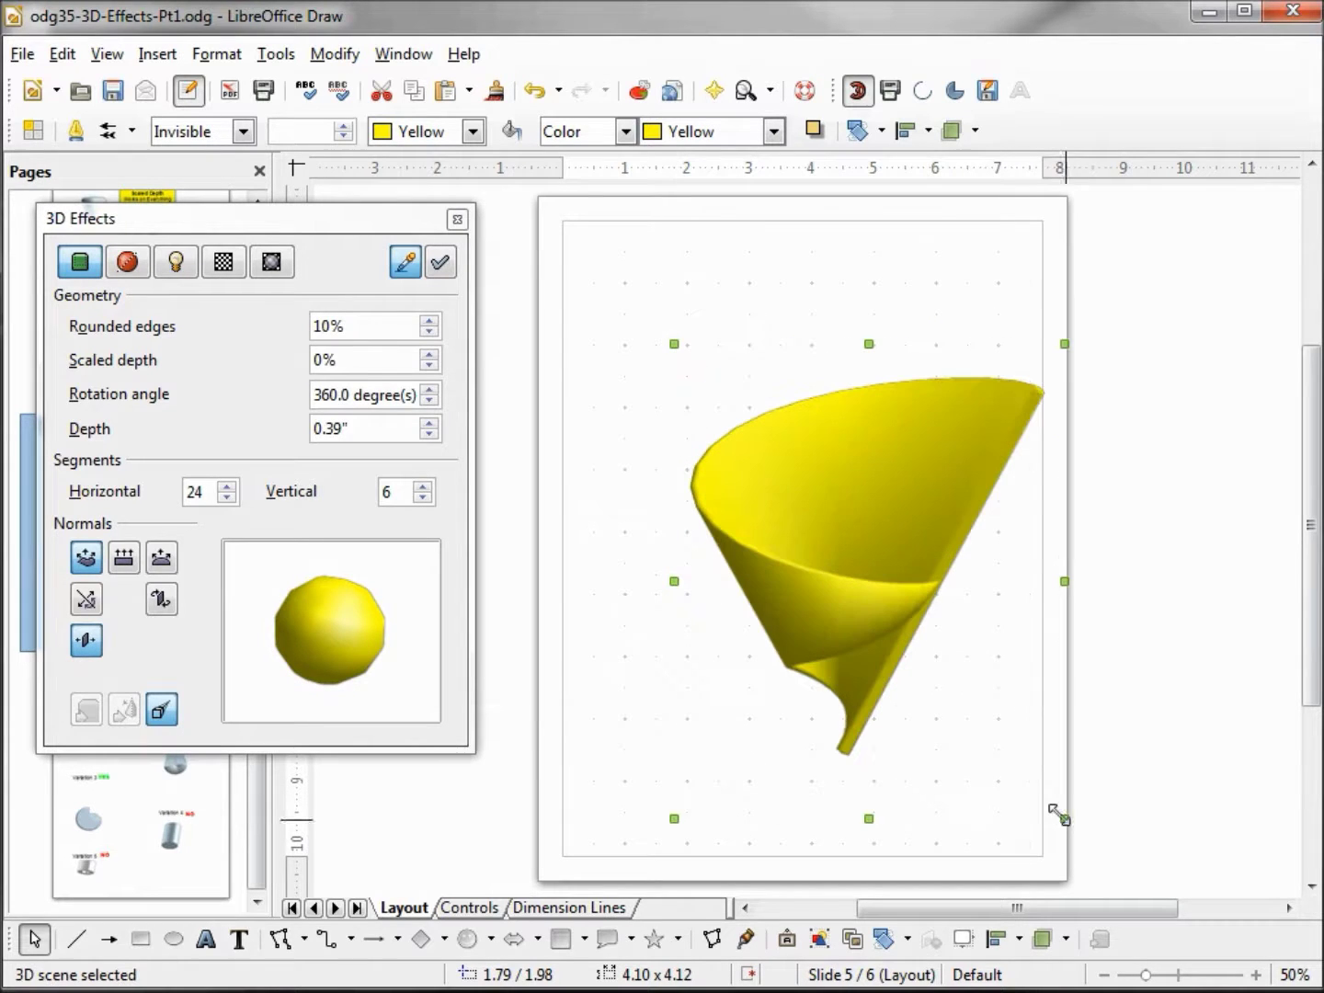
{"action": "left_click_drag", "start_coordinate": [674, 344], "coordinate": [558, 250]}
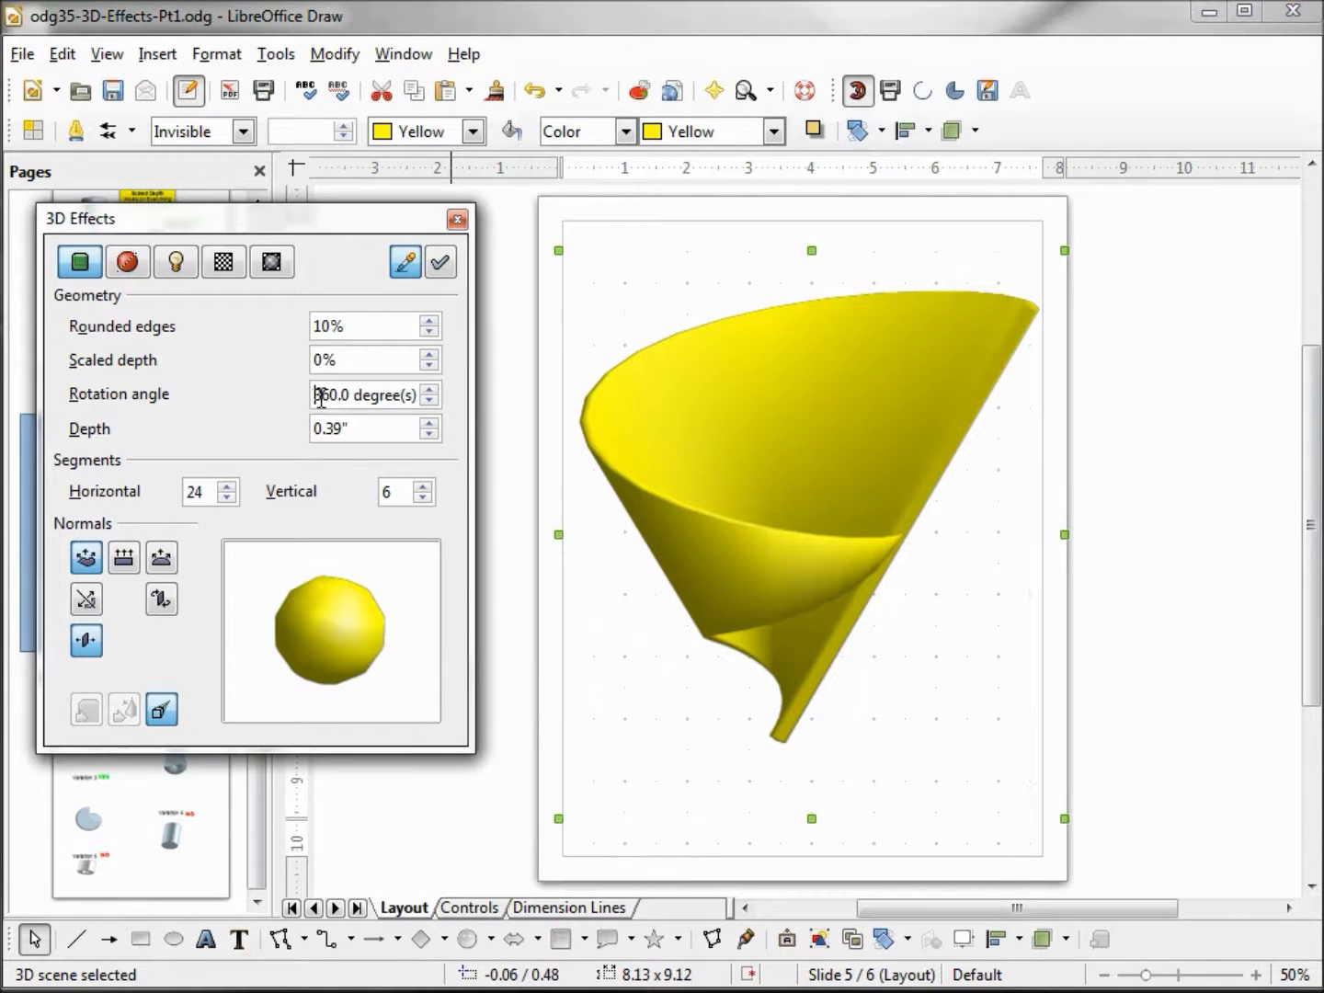
Set the yellow cone's rotation angle to 270 degrees
{"action": "left_click_drag", "start_coordinate": [315, 394], "coordinate": [434, 402]}
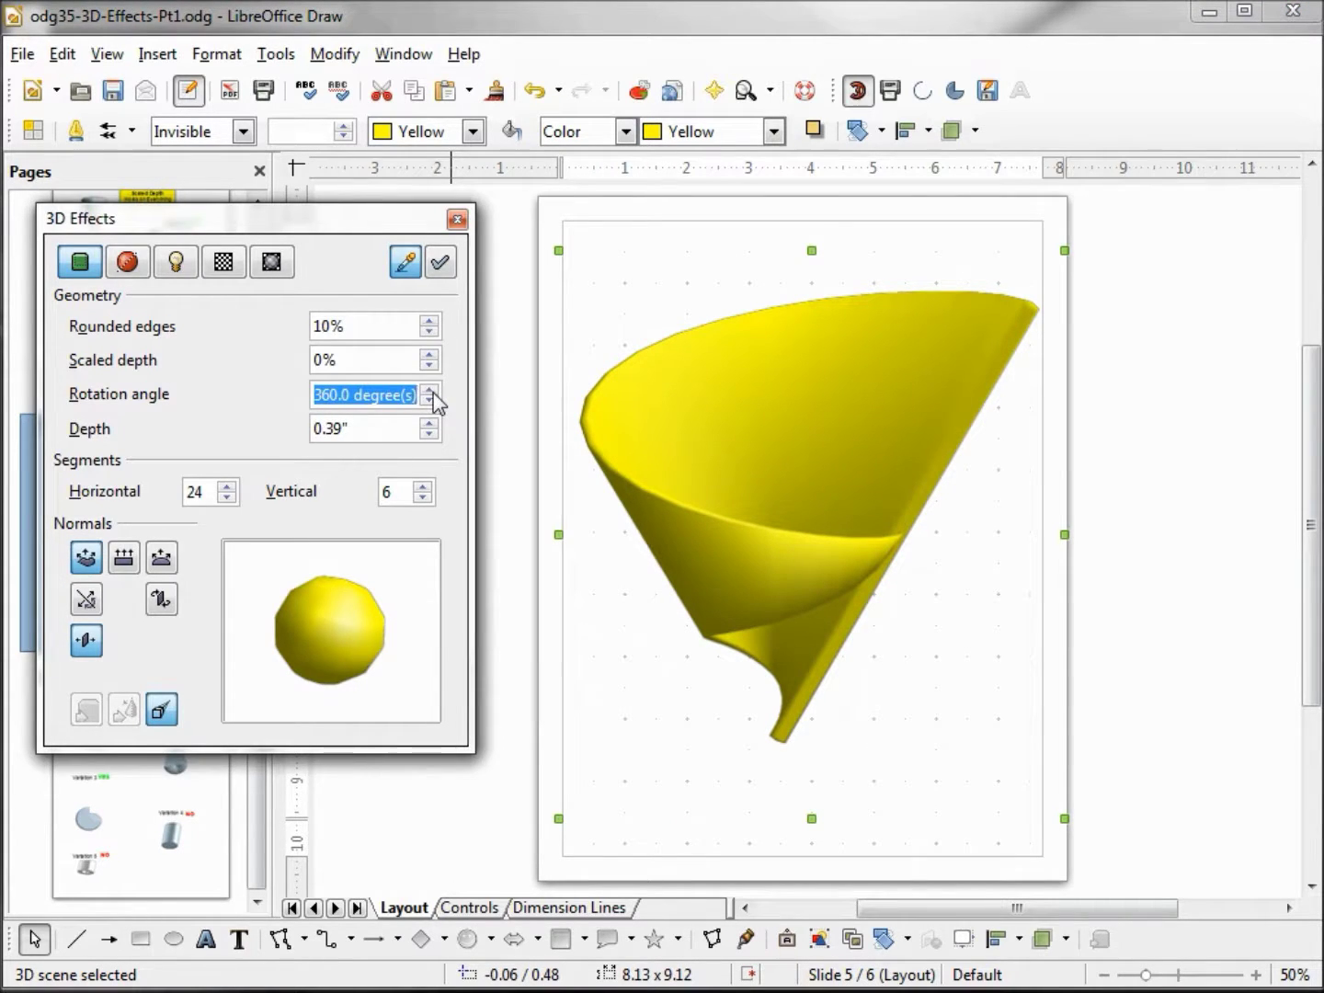
{"action": "type", "text": "270"}
{"action": "key", "text": "Tab"}
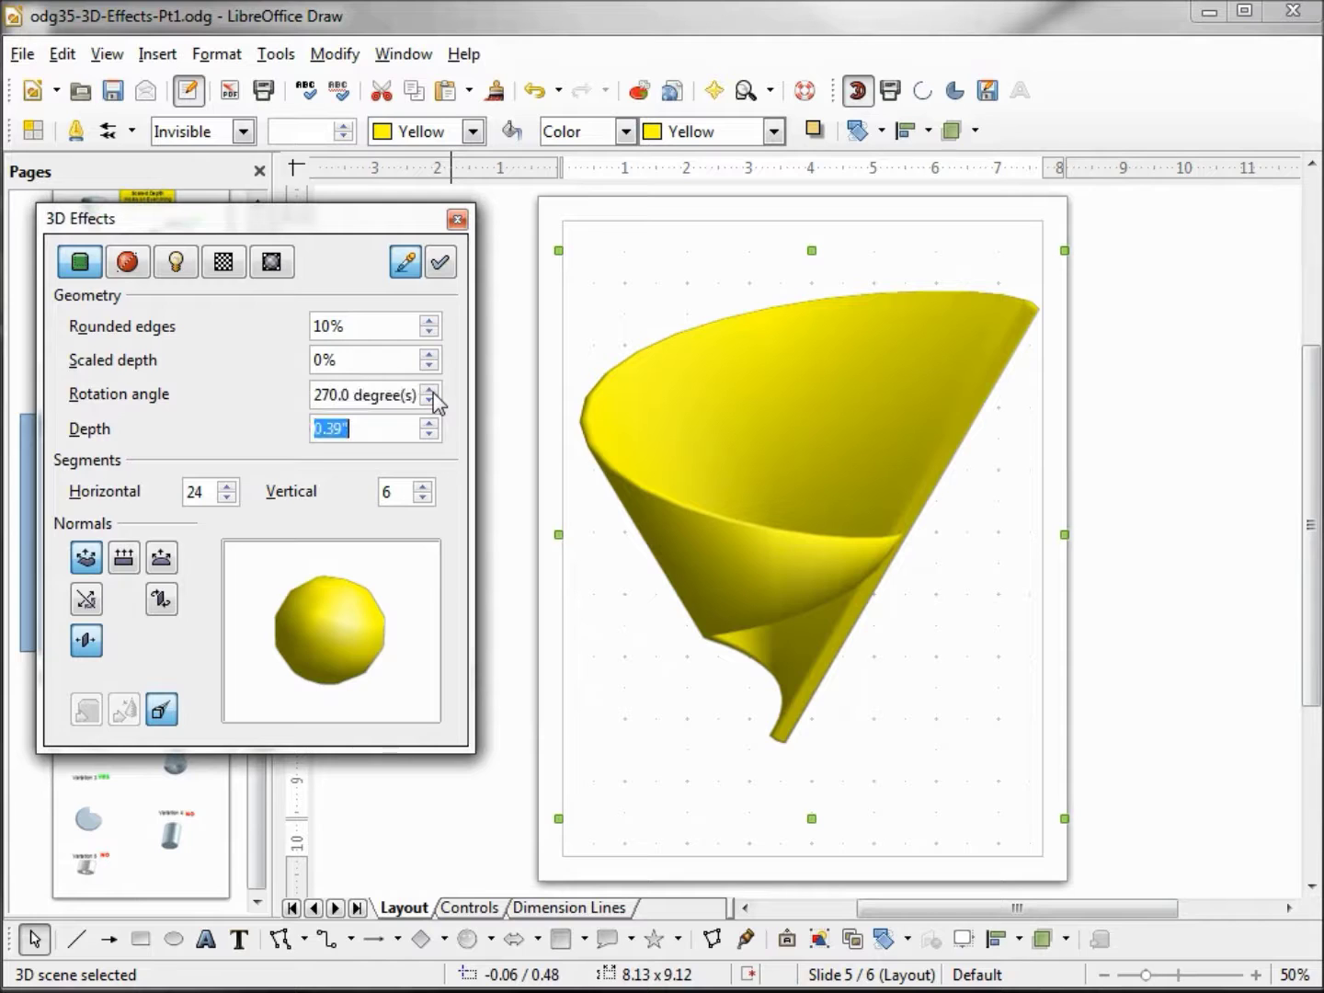
{"action": "left_click", "coordinate": [442, 263]}
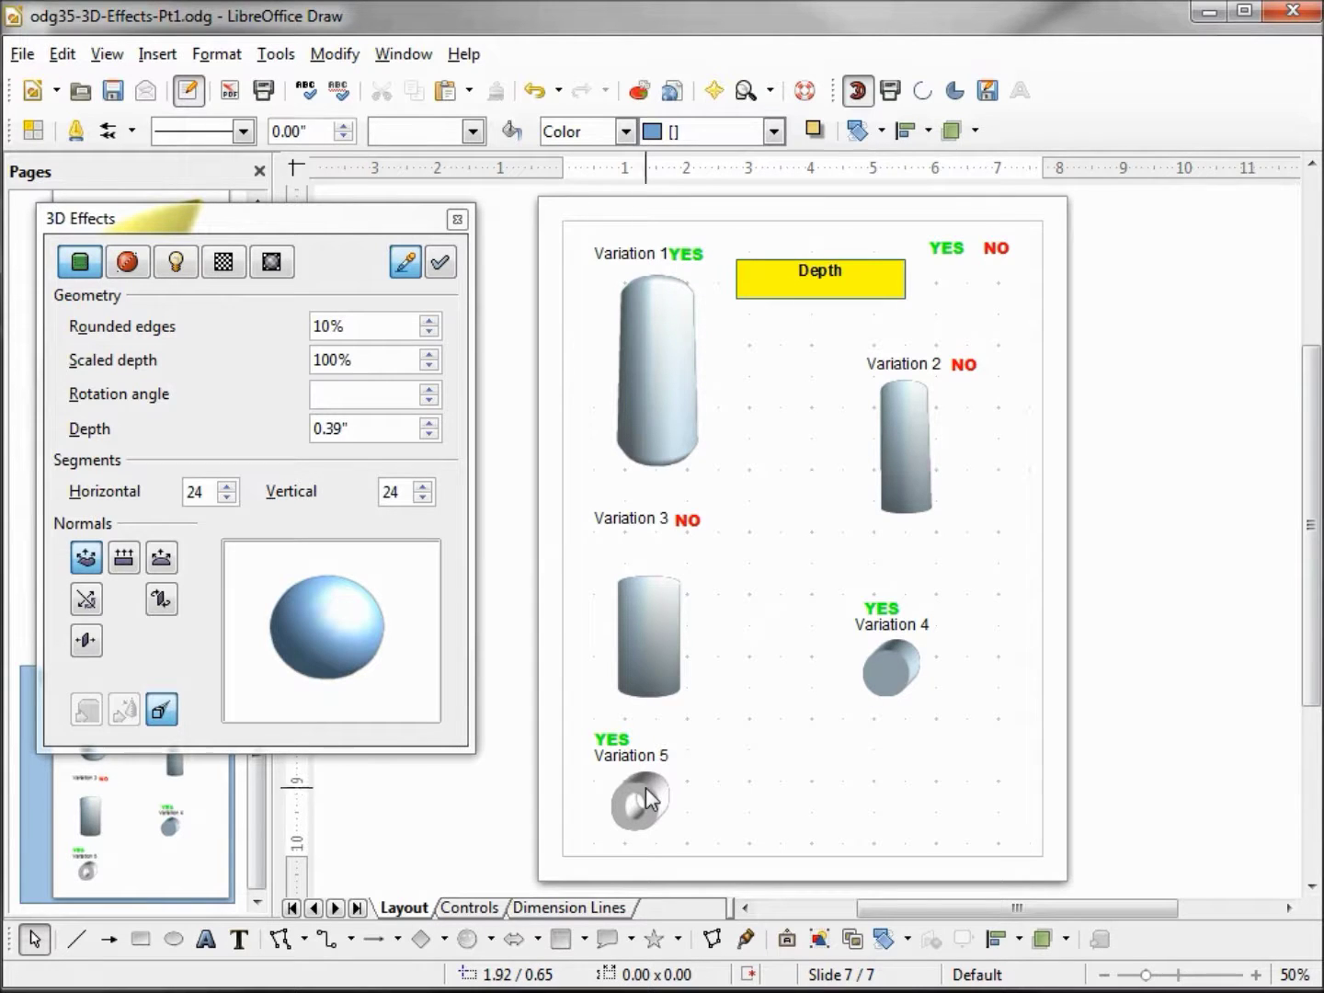
Shorten the Variation 1 cylinder to a 1.00-inch depth
{"action": "left_click", "coordinate": [671, 382]}
{"action": "left_click", "coordinate": [384, 431]}
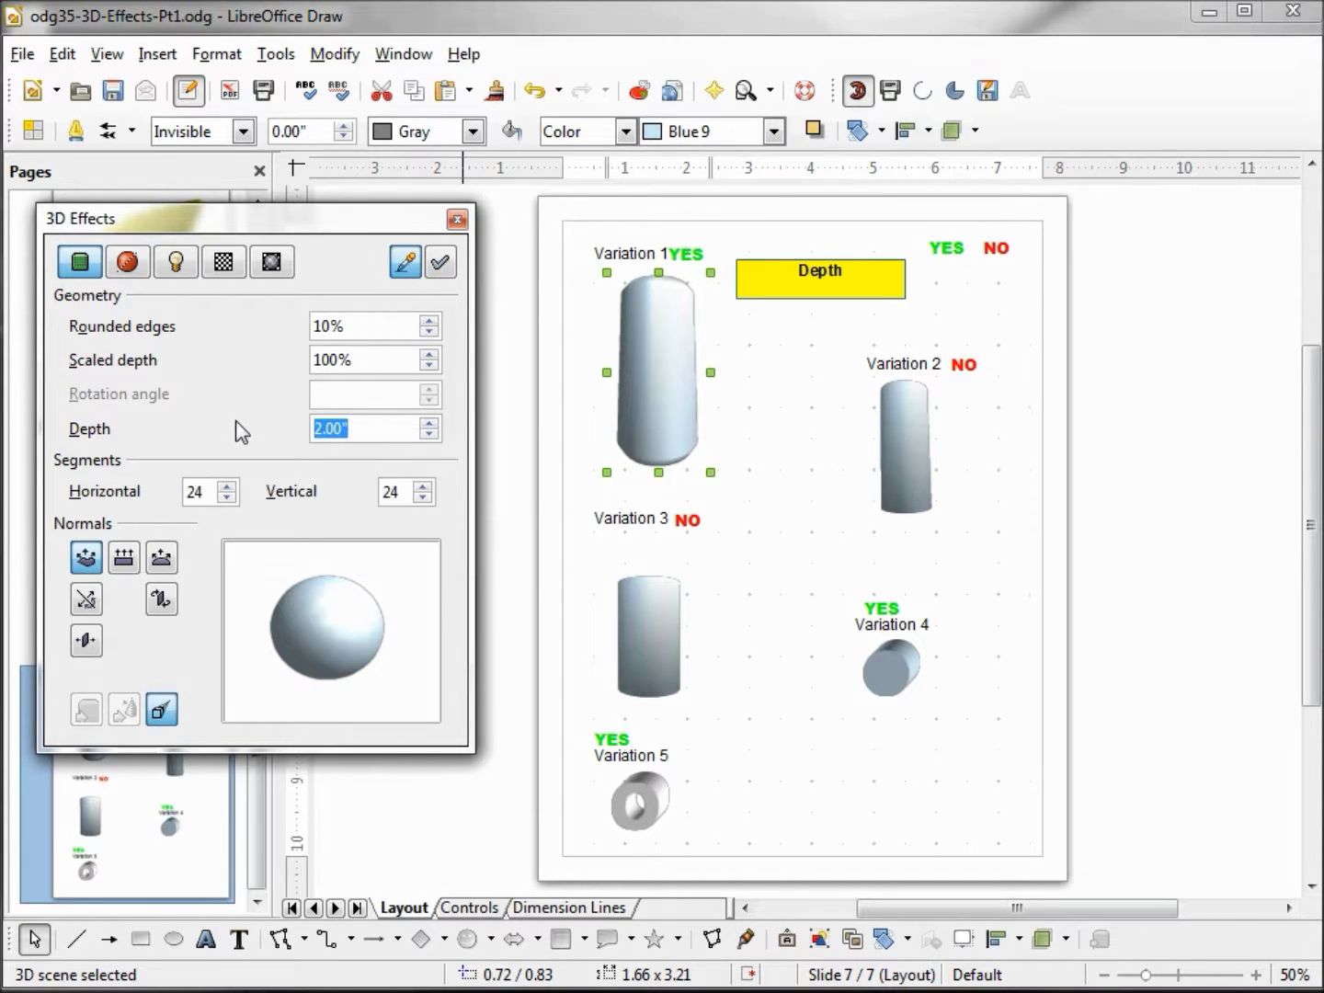
{"action": "type", "text": "1"}
{"action": "key", "text": "Tab"}
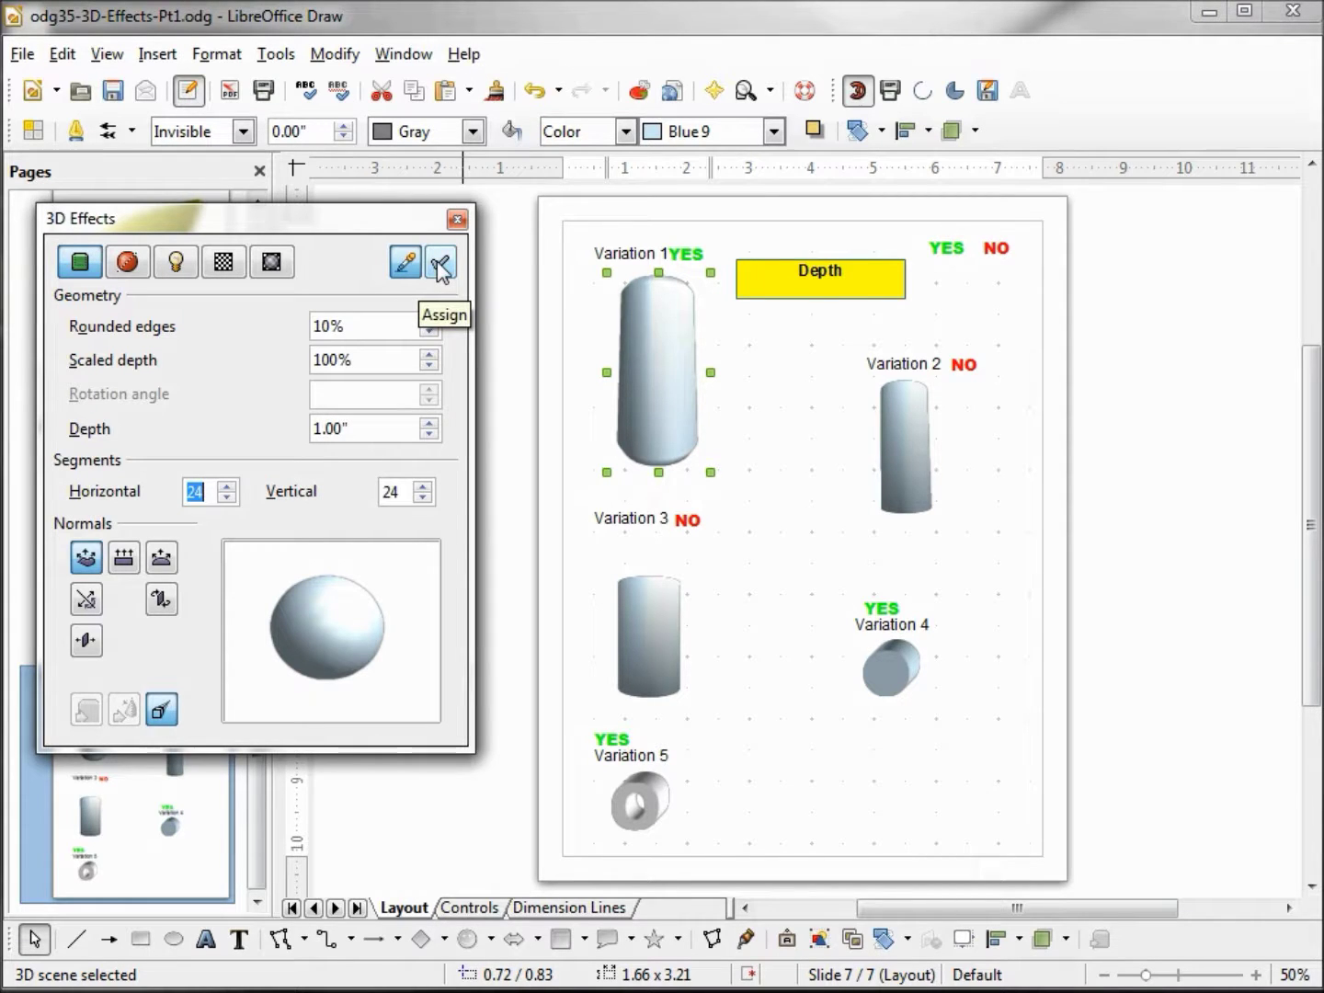
{"action": "left_click", "coordinate": [440, 263]}
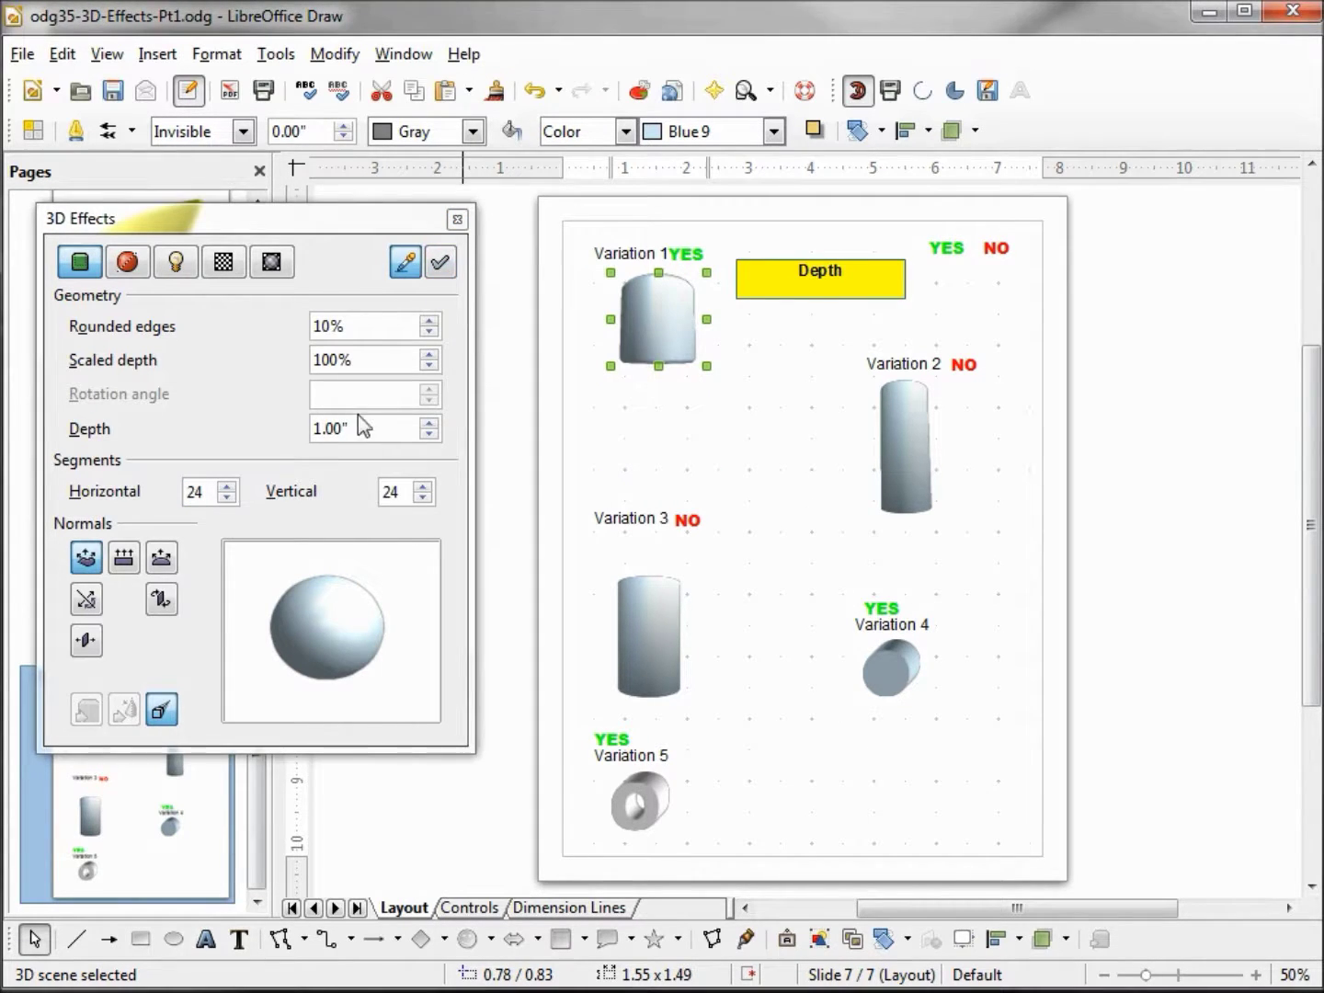
Restore the Variation 1 cylinder's depth to 2.00 inches
{"action": "left_click_drag", "start_coordinate": [364, 428], "coordinate": [249, 428]}
{"action": "type", "text": "2"}
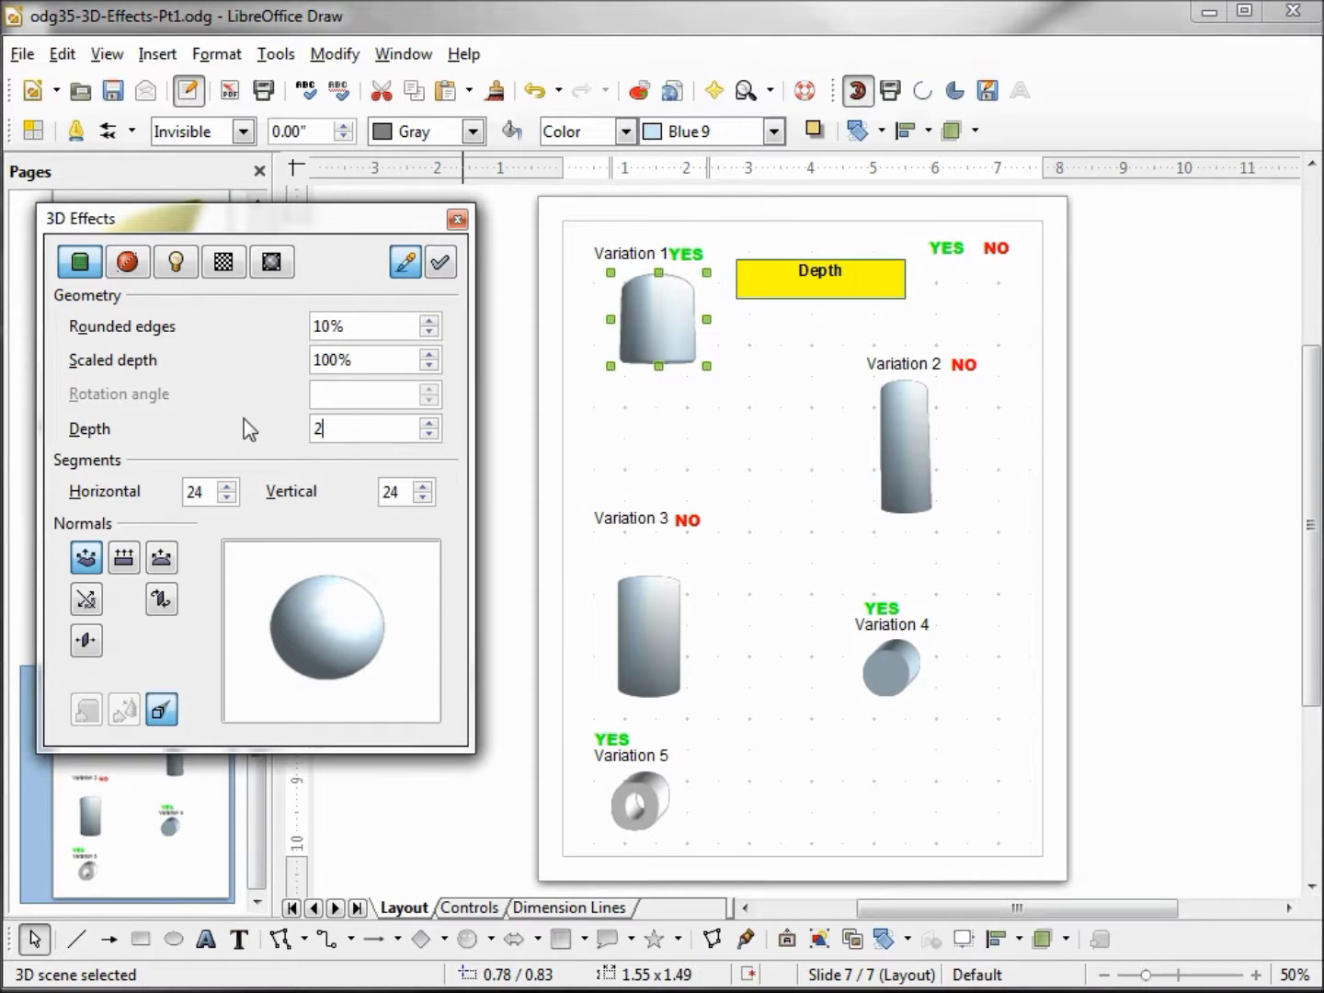
{"action": "key", "text": "Tab"}
{"action": "left_click", "coordinate": [440, 264]}
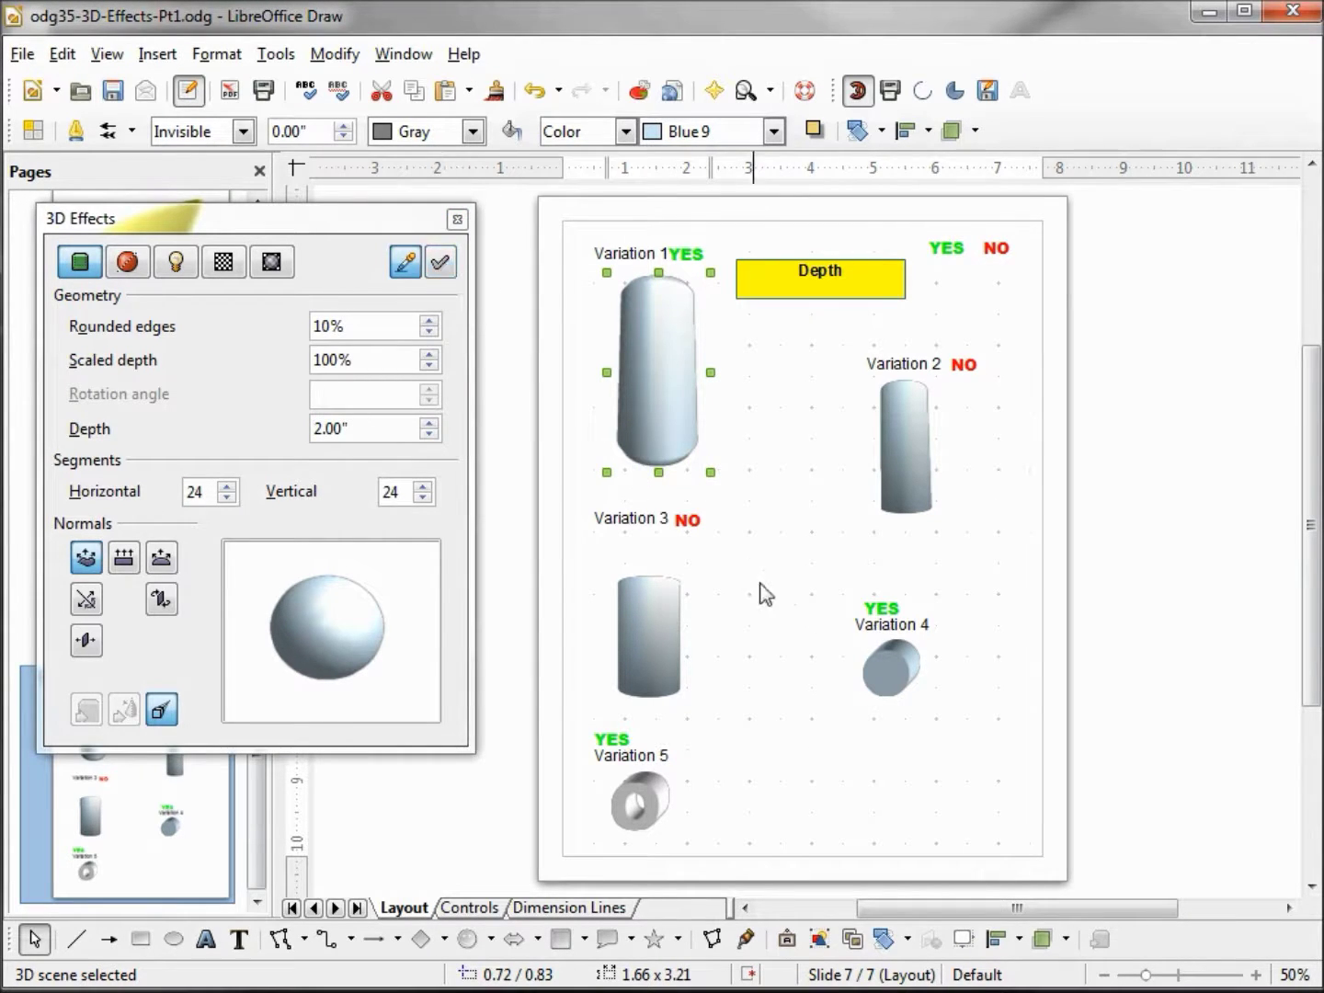
Set Variation 4's depth to 2.00 inches, then deselect it to view the result
{"action": "left_click", "coordinate": [897, 680]}
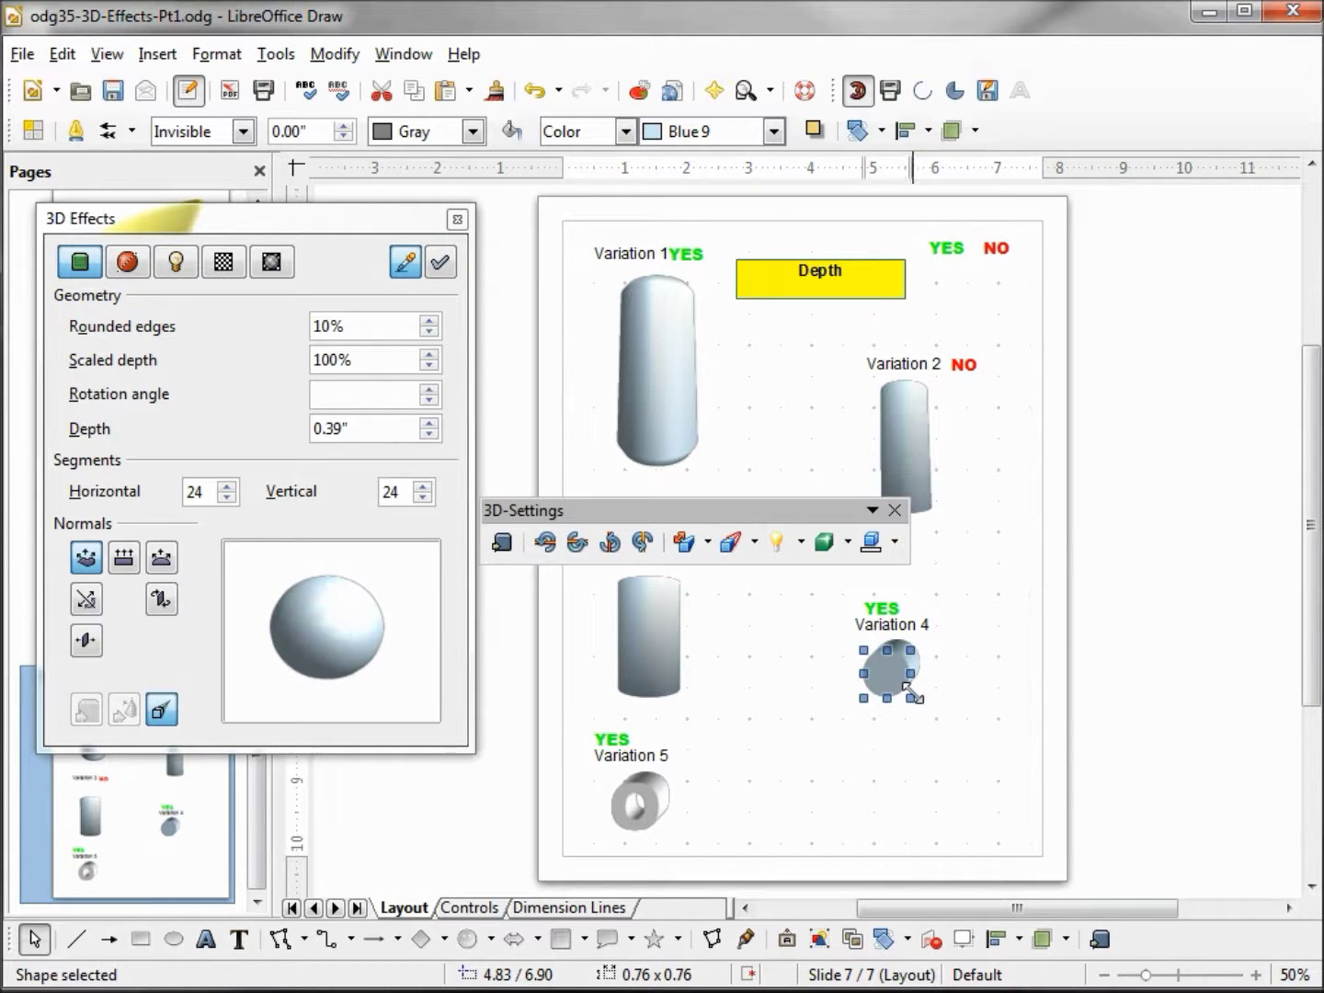
{"action": "double_click", "coordinate": [382, 430]}
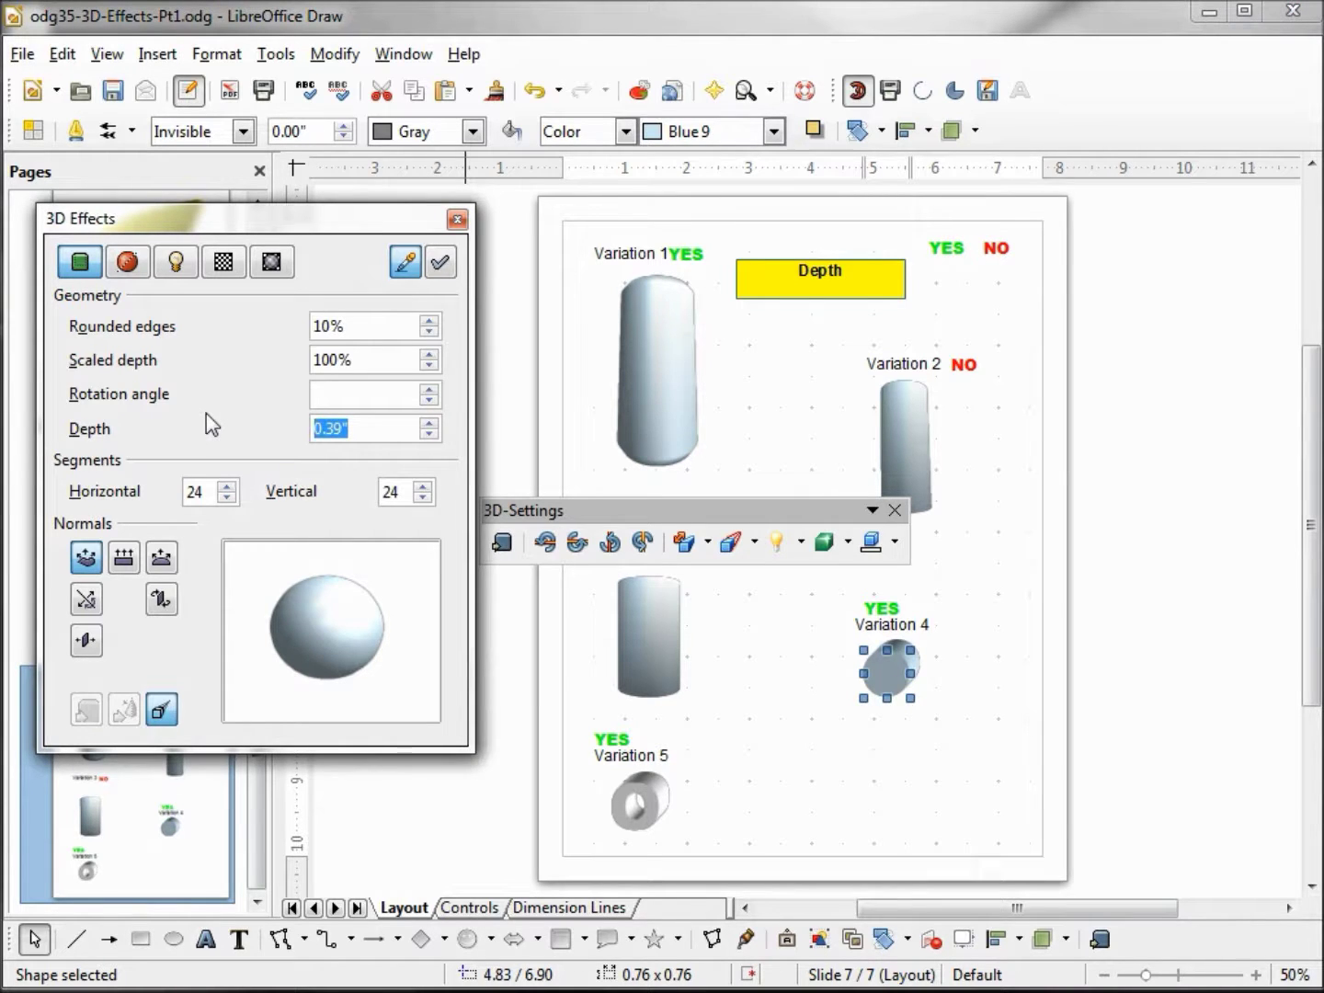
{"action": "type", "text": "2"}
{"action": "key", "text": "Tab"}
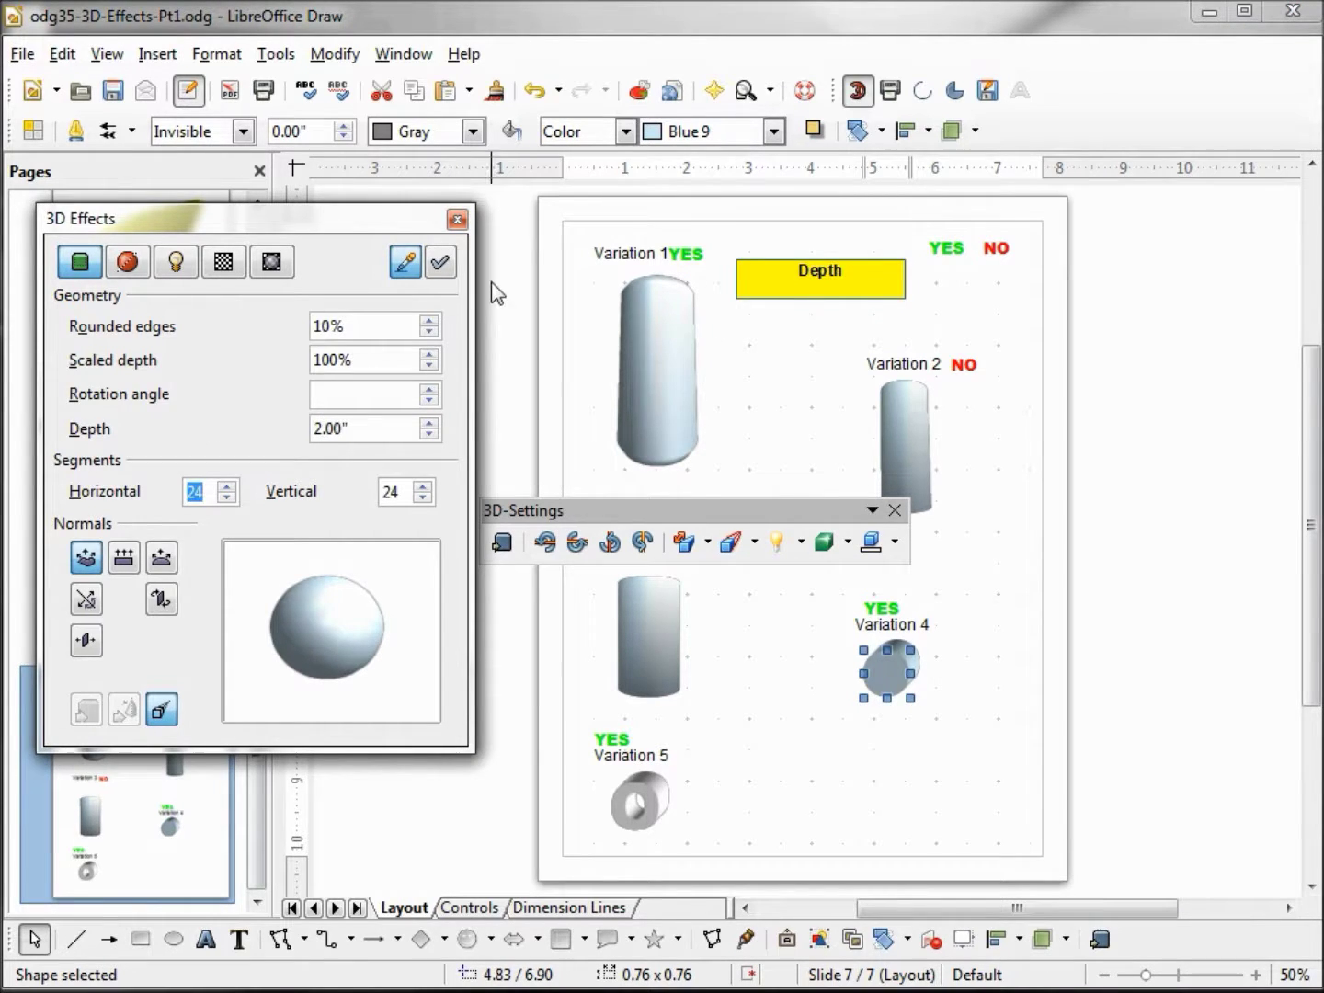
{"action": "left_click", "coordinate": [441, 262]}
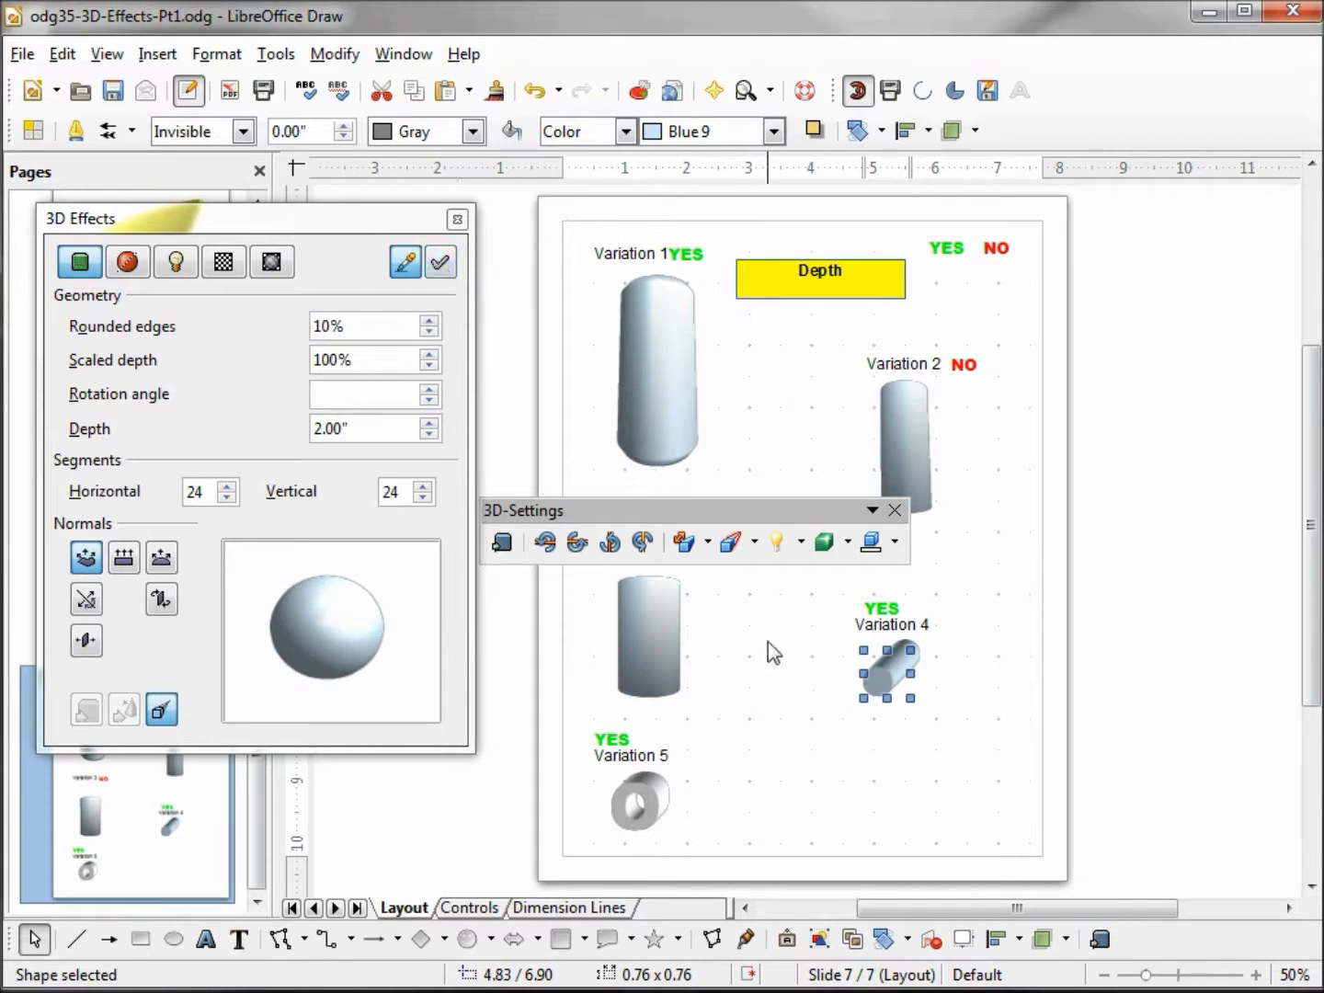
{"action": "left_click", "coordinate": [939, 703]}
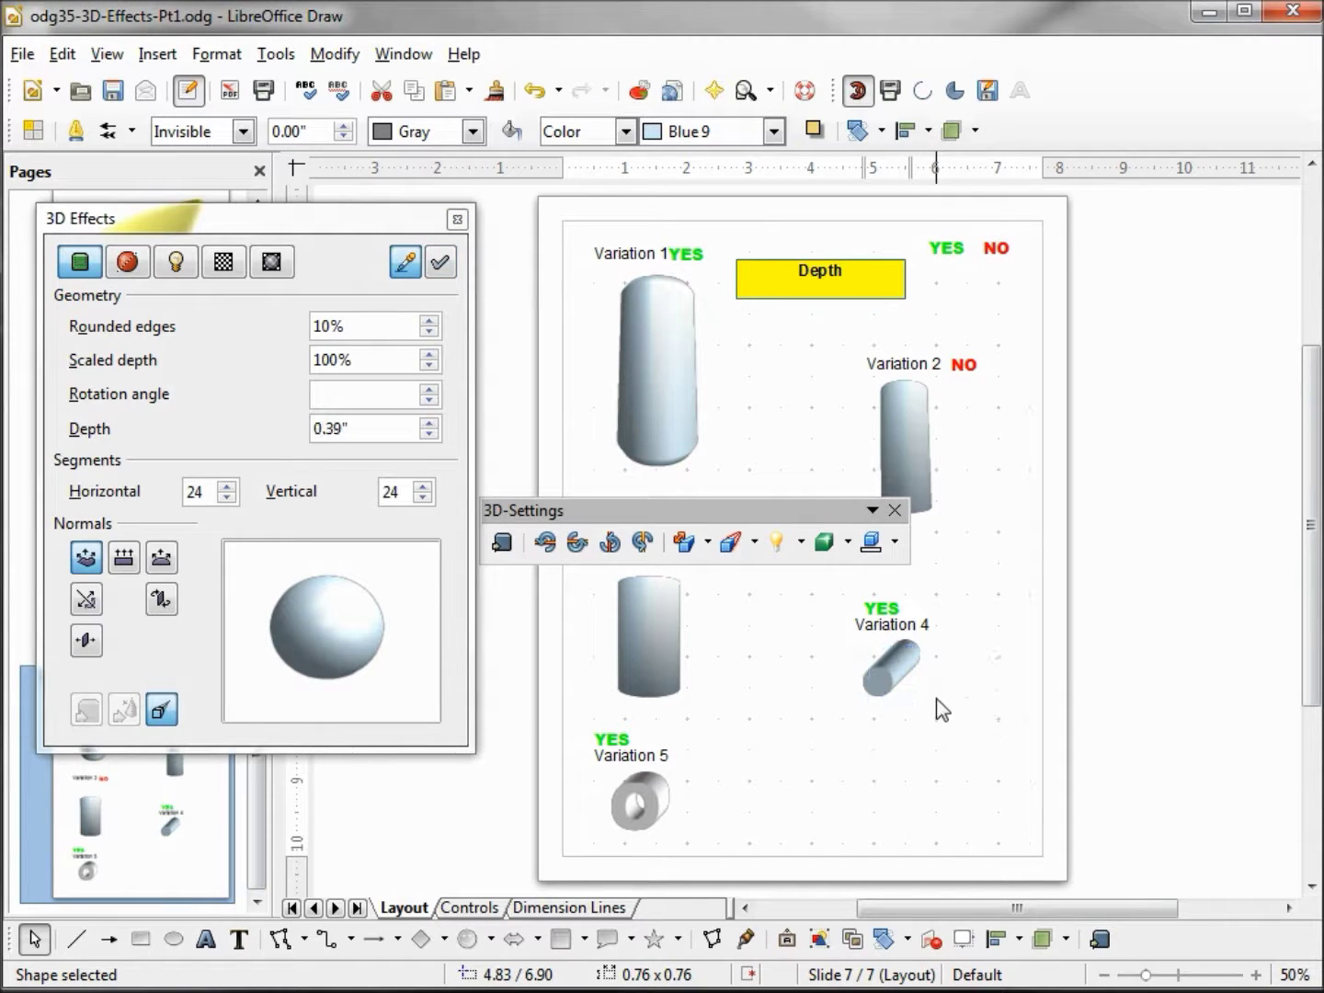
{"action": "left_click", "coordinate": [885, 694]}
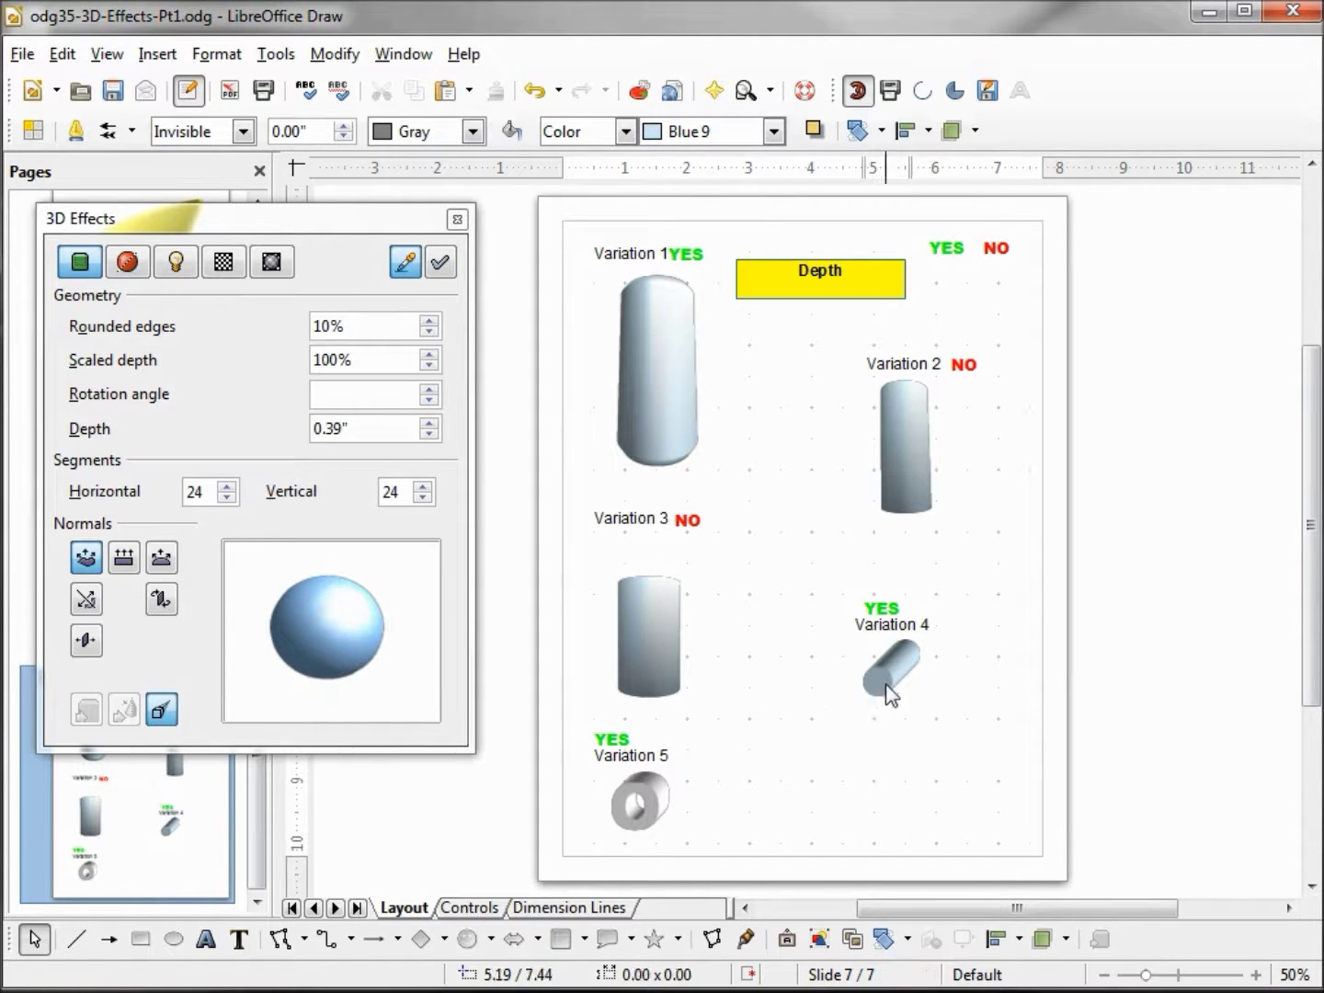
Give the Variation 5 torus a 2.50-inch depth
{"action": "left_click", "coordinate": [643, 816]}
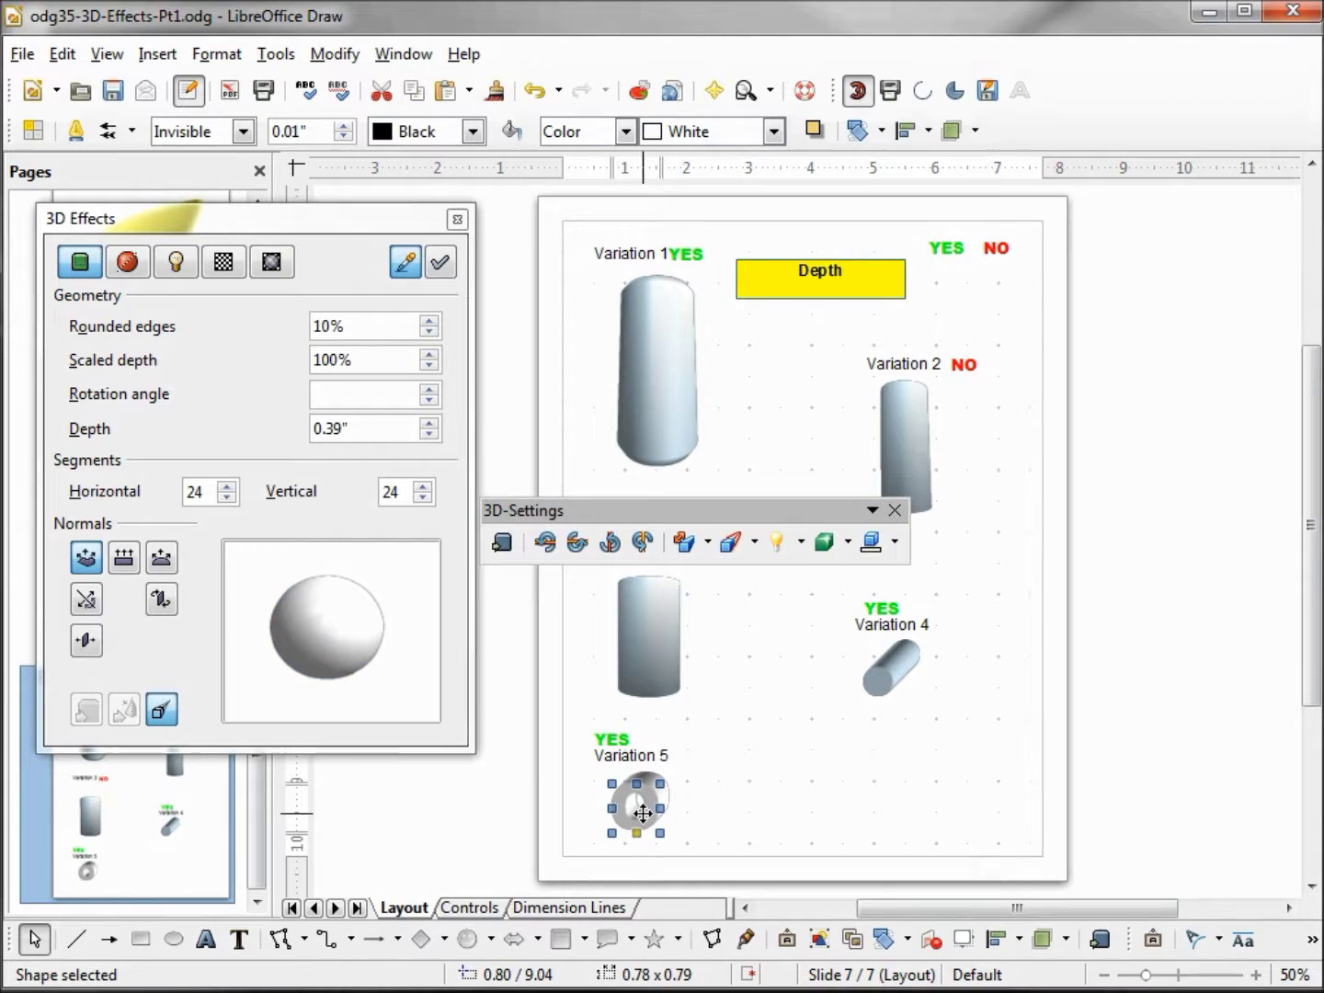
{"action": "triple_click", "coordinate": [353, 428]}
{"action": "type", "text": "2"}
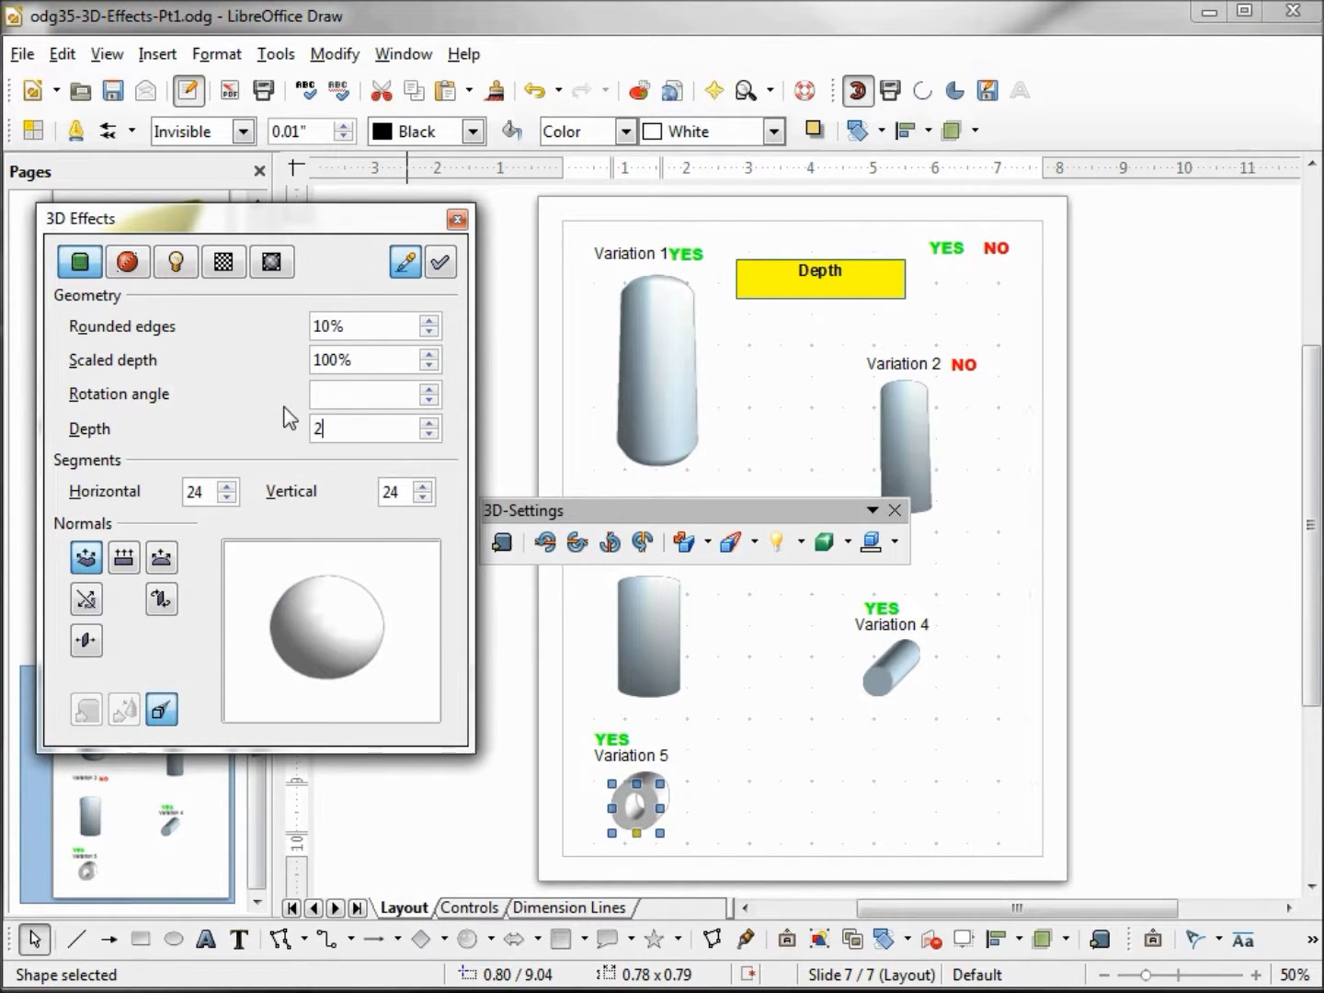
{"action": "type", "text": ".5"}
{"action": "left_click", "coordinate": [439, 262]}
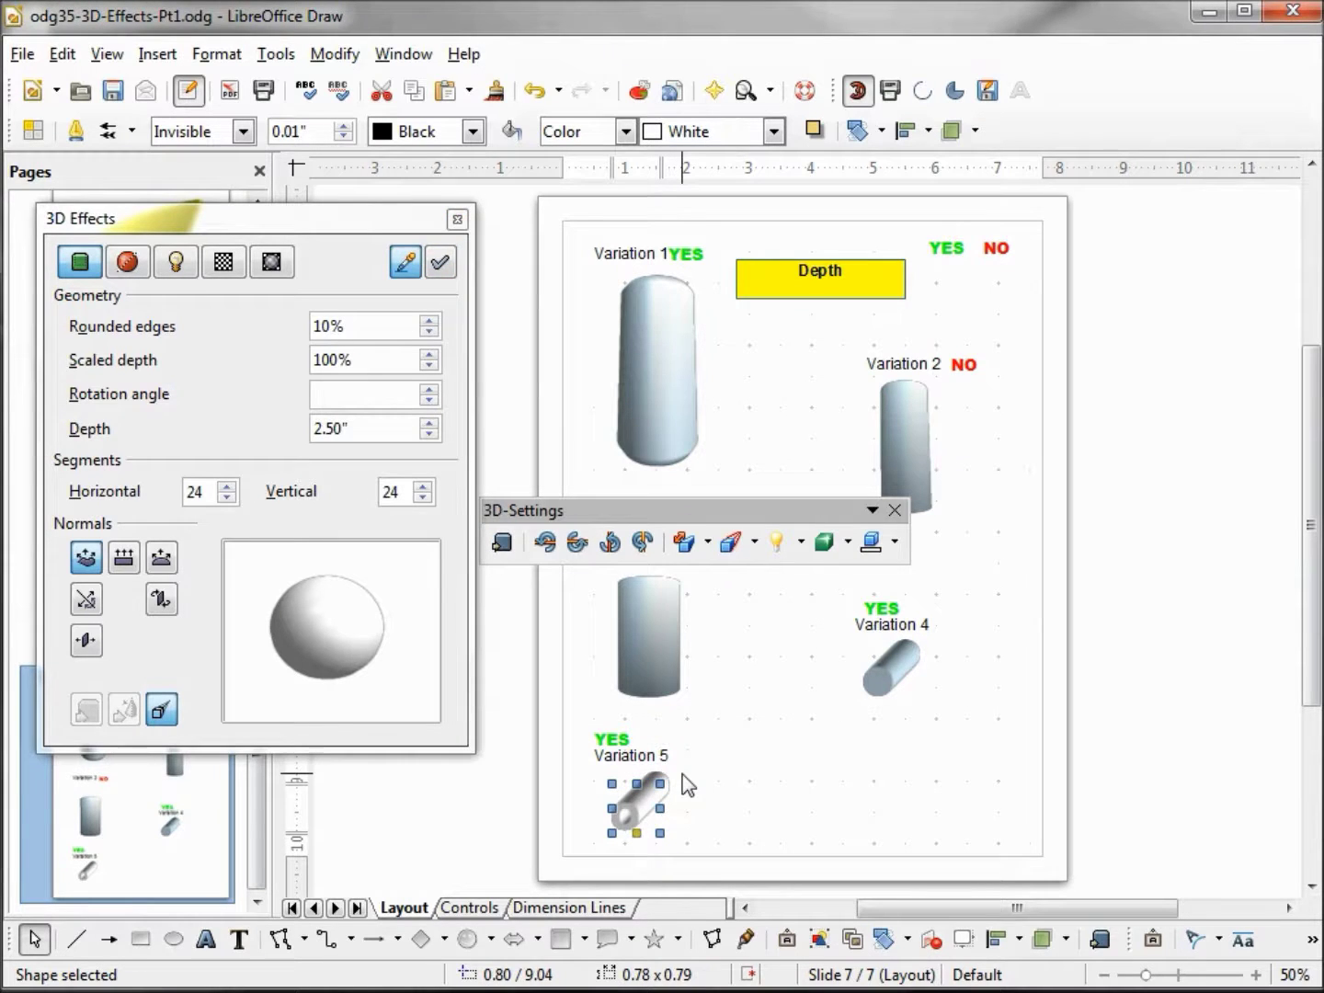